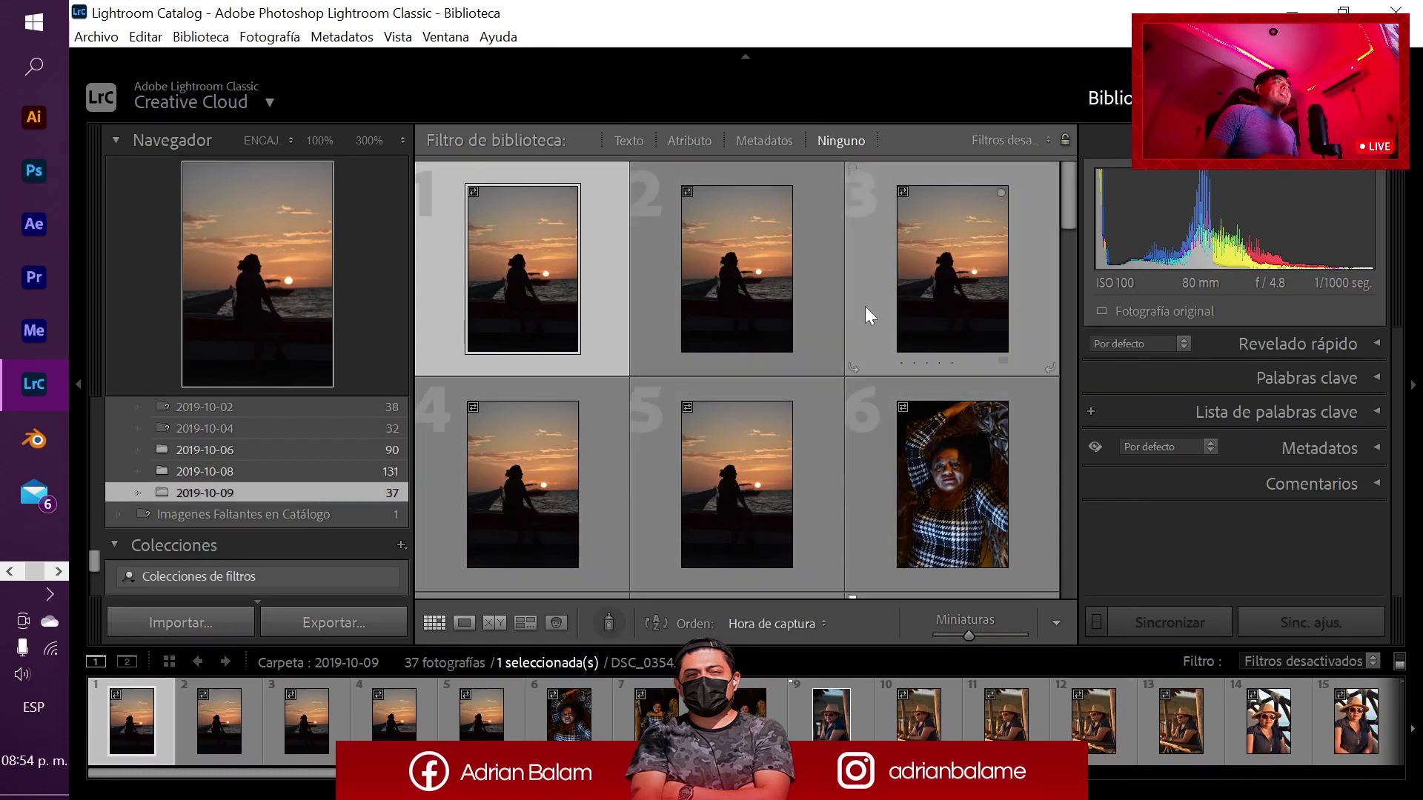
- Browse the photo thumbnails in the 2019-10-09 folder from beginning to end and back
scroll(710, 474, down, 2)
scroll(710, 482, down, 5)
scroll(715, 482, up, 6)
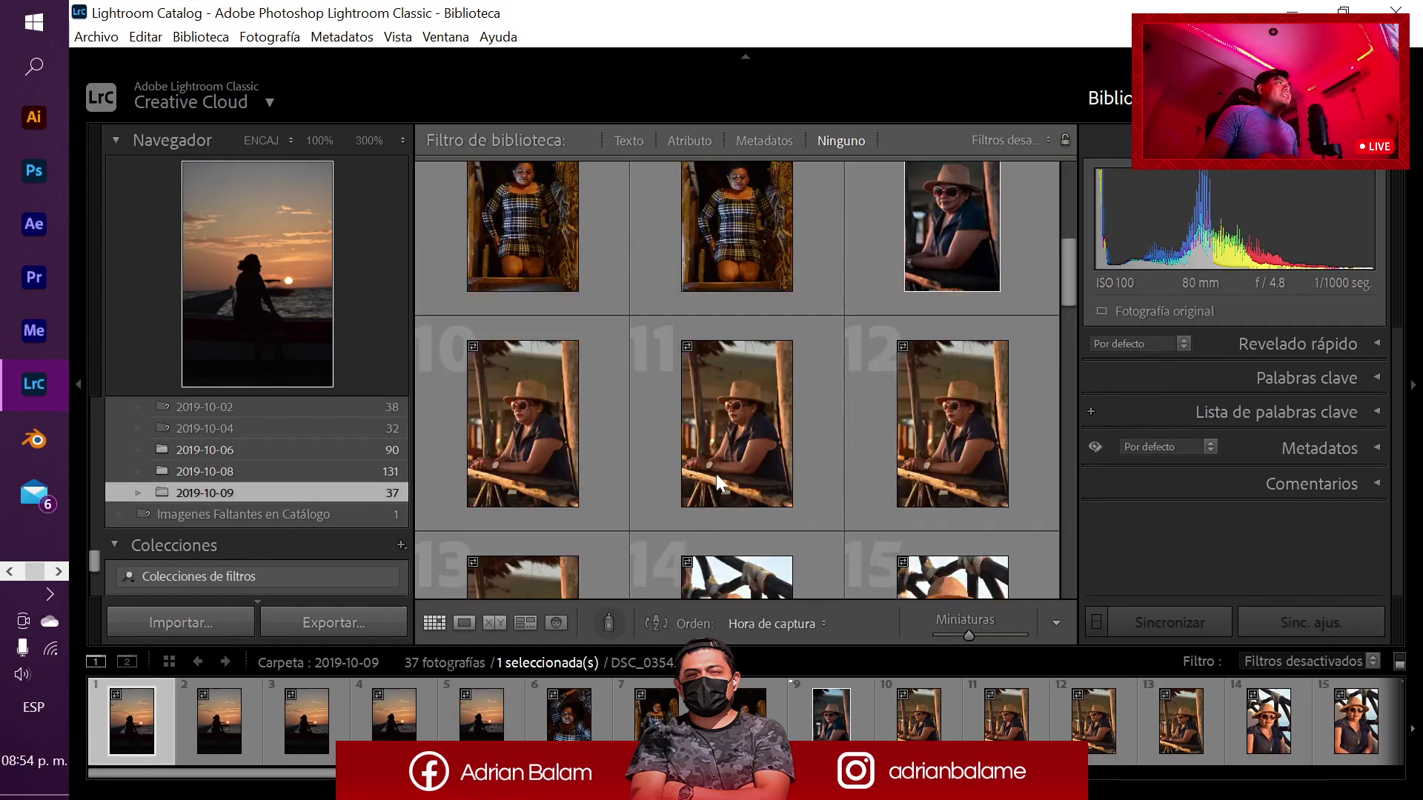
scroll(718, 484, down, 6)
scroll(726, 488, down, 5)
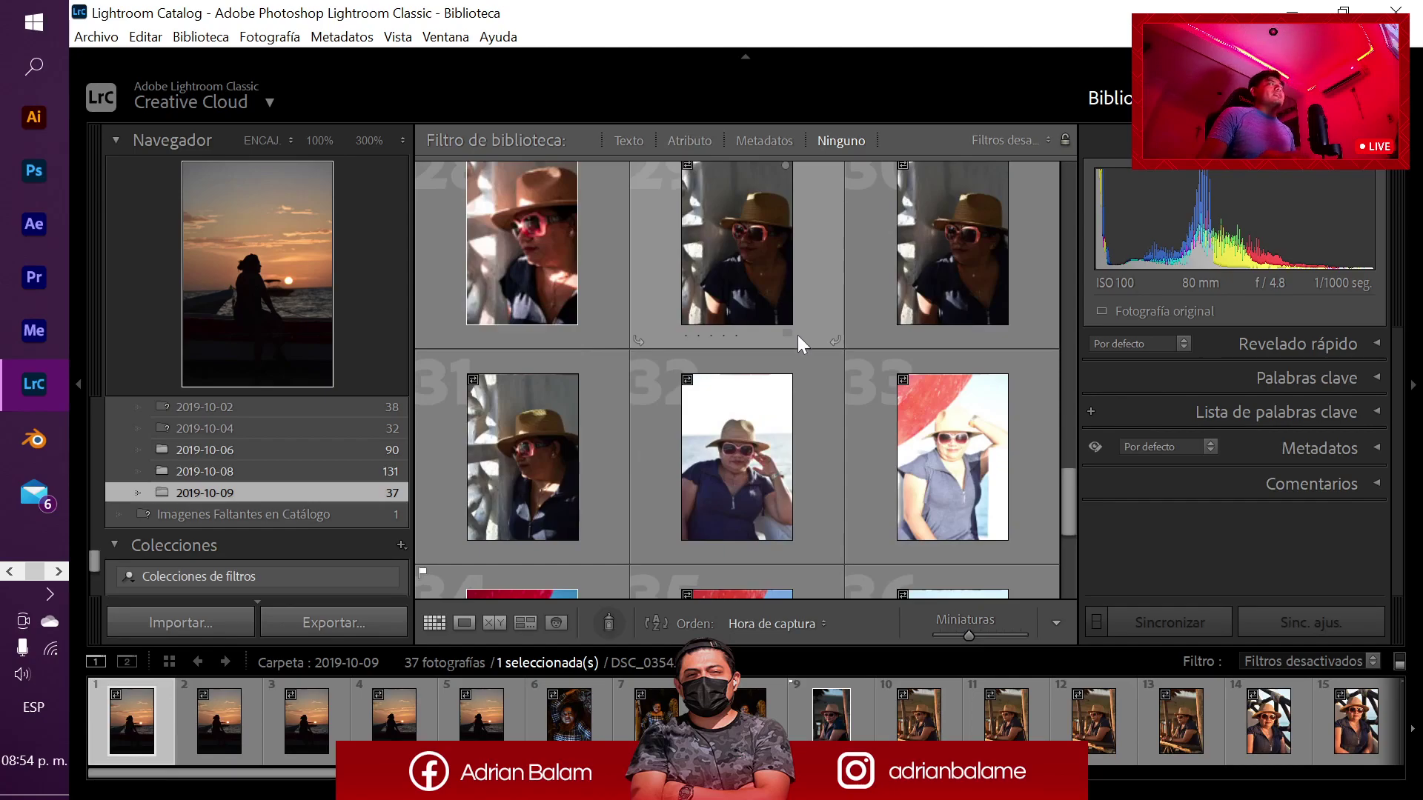
scroll(790, 348, up, 5)
scroll(788, 379, up, 5)
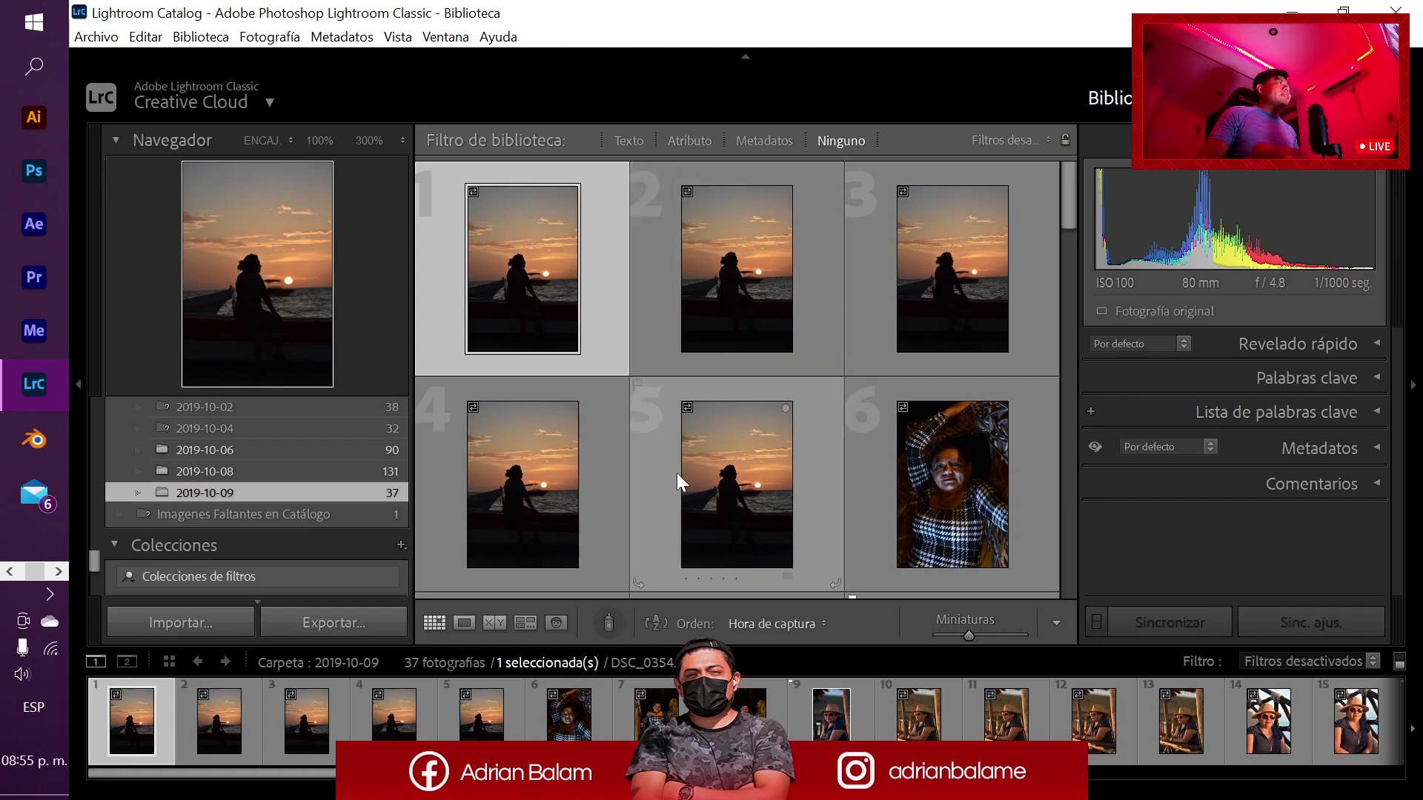
- Start a photo import and choose the DCIM folder on NIKON D3500 (D:) as the source
click(222, 625)
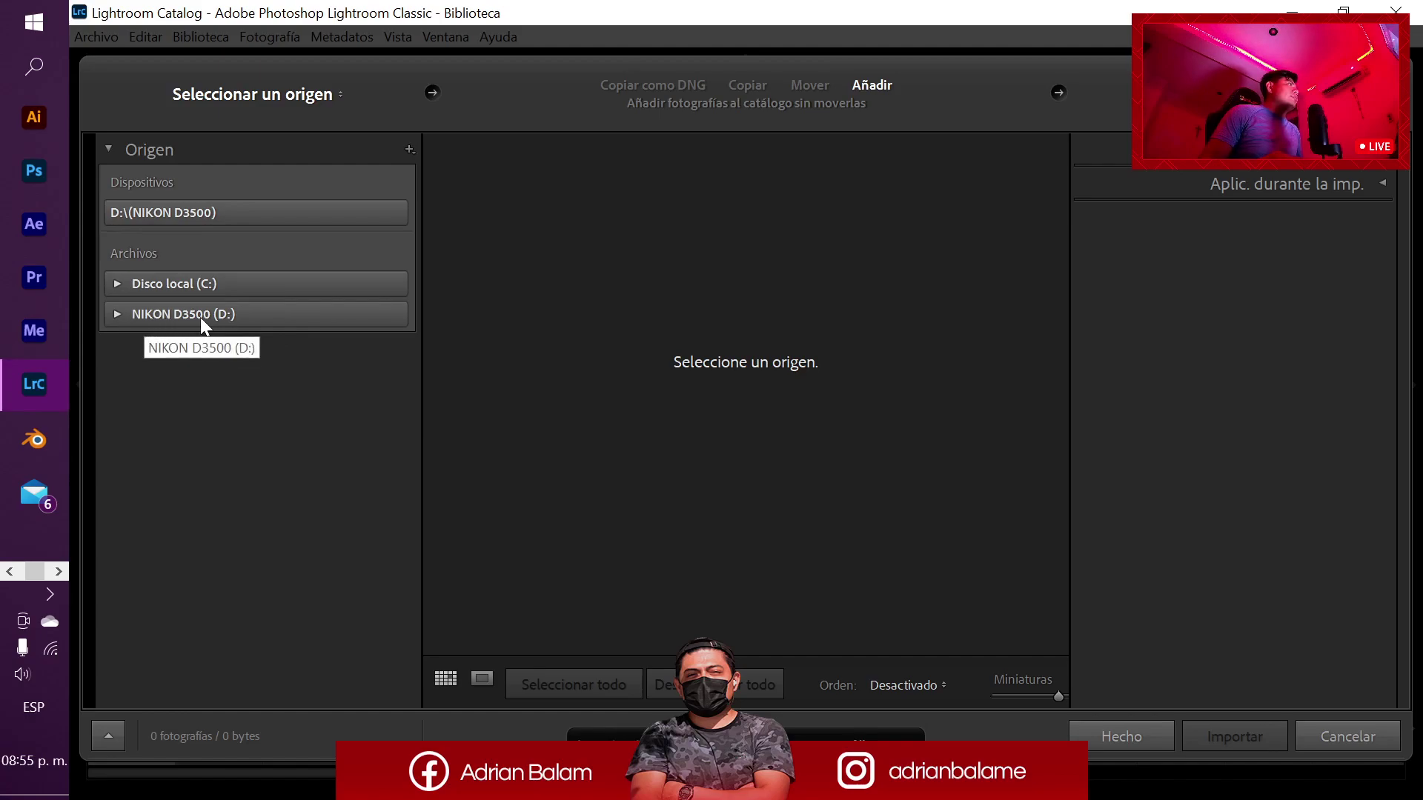
click(118, 314)
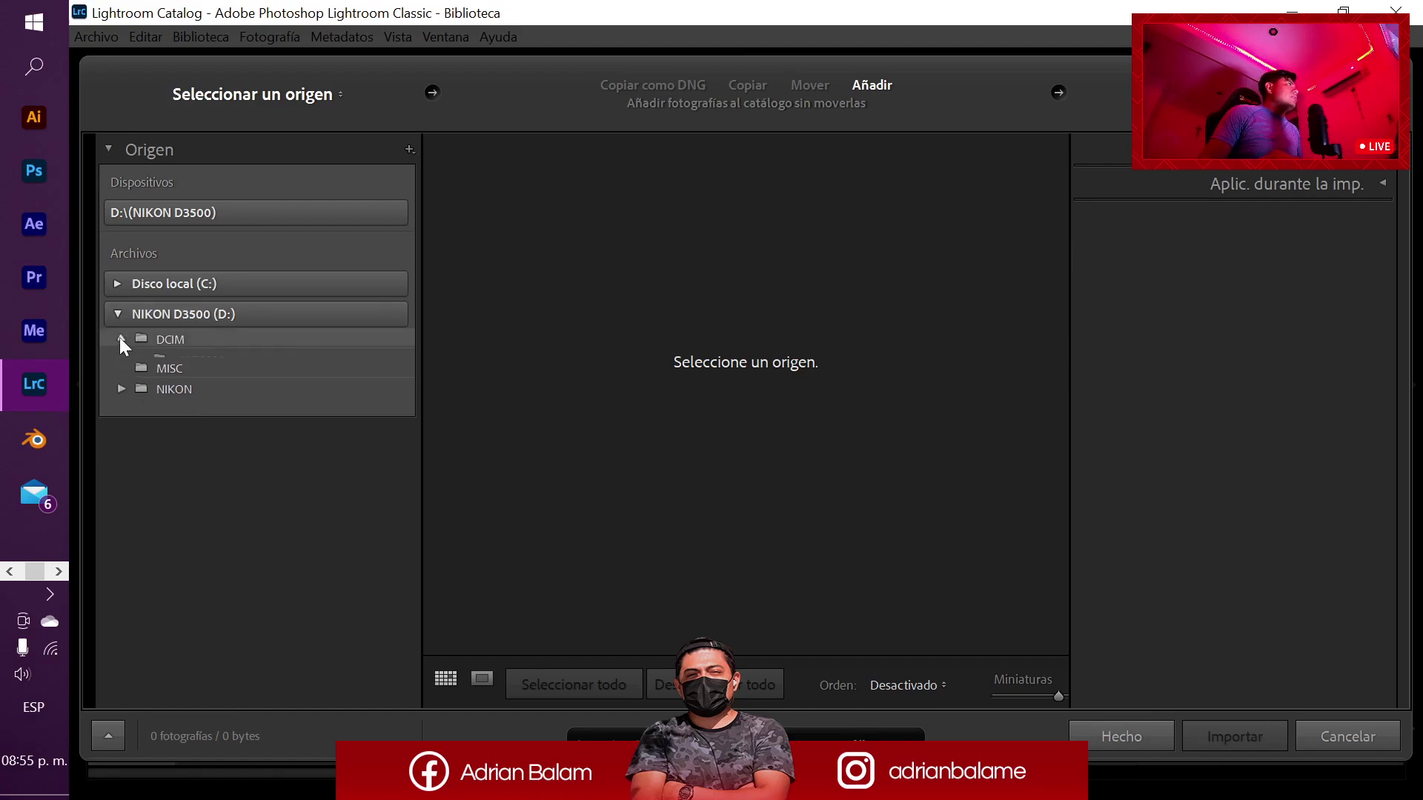
click(120, 338)
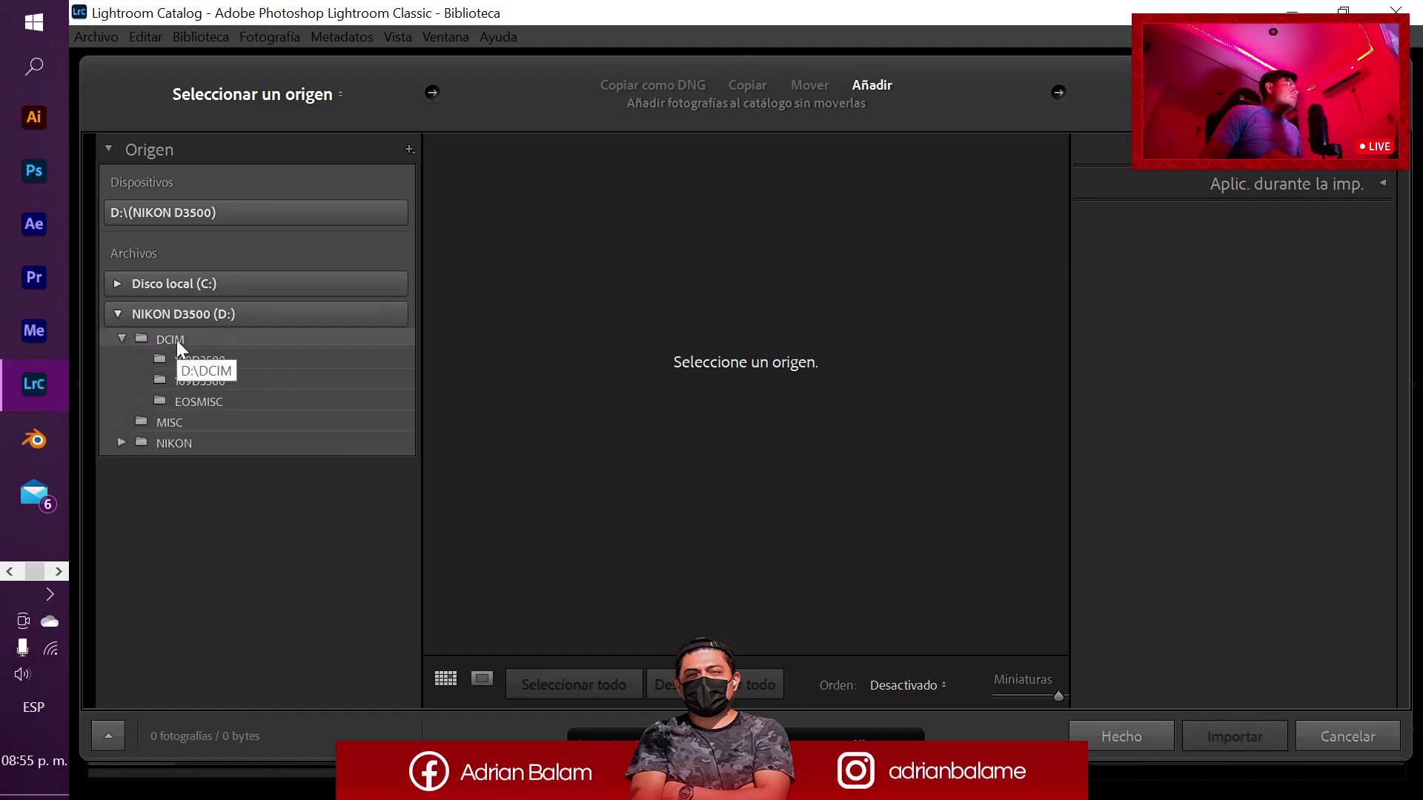
click(177, 339)
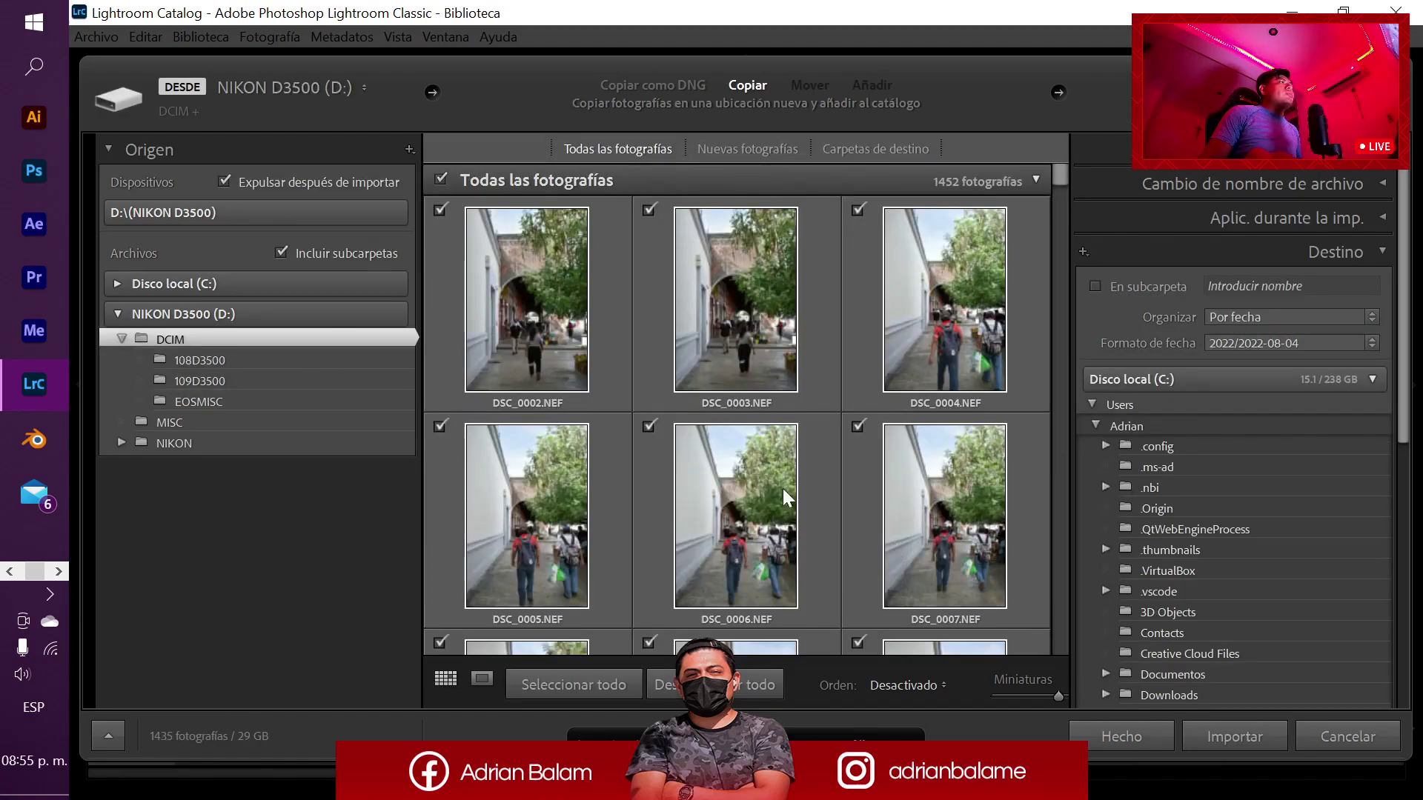
- Examine the importable photos and read the file details of the greyed-out DSC_0023.NEF and DSC_0024.NEF
scroll(759, 501, down, 10)
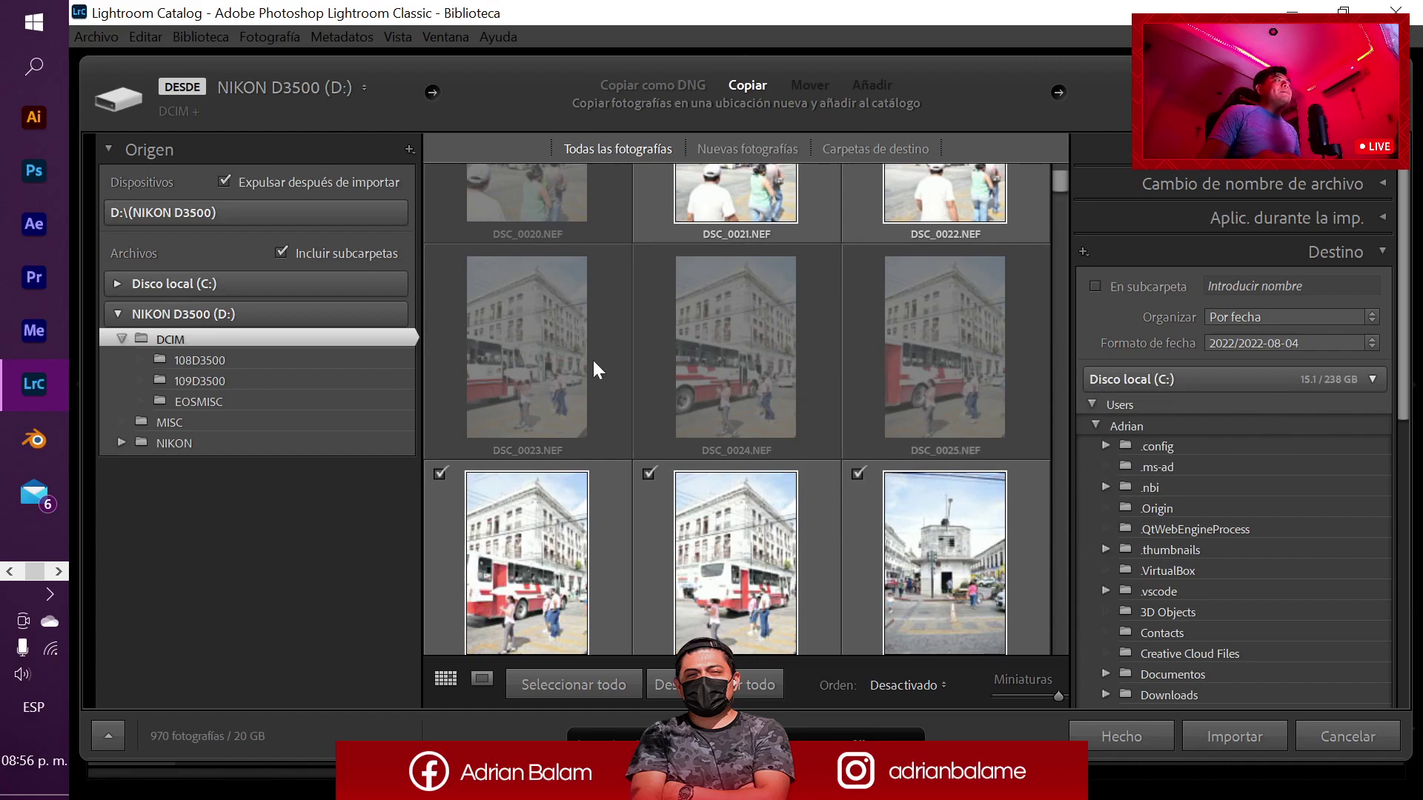
mouse_move(594, 360)
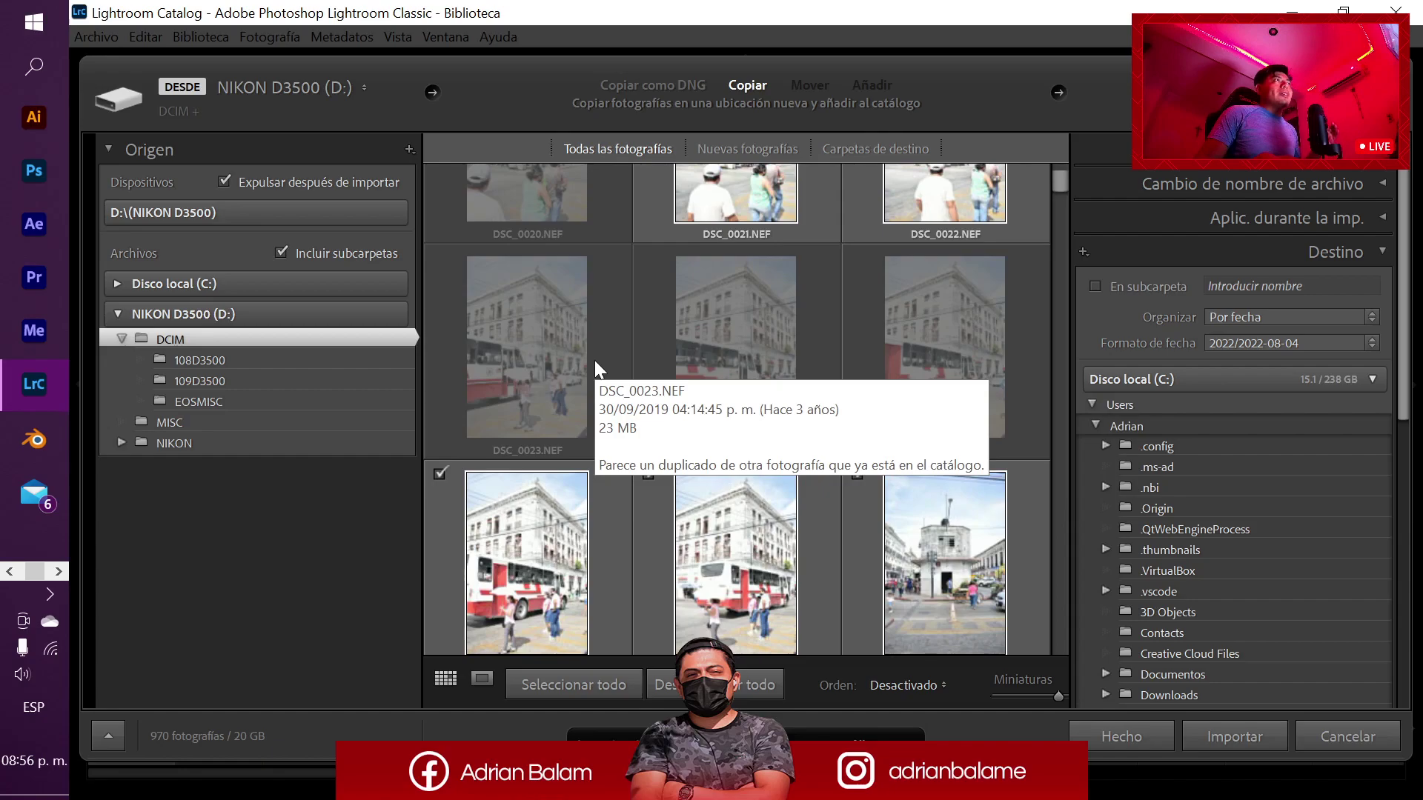
mouse_move(763, 359)
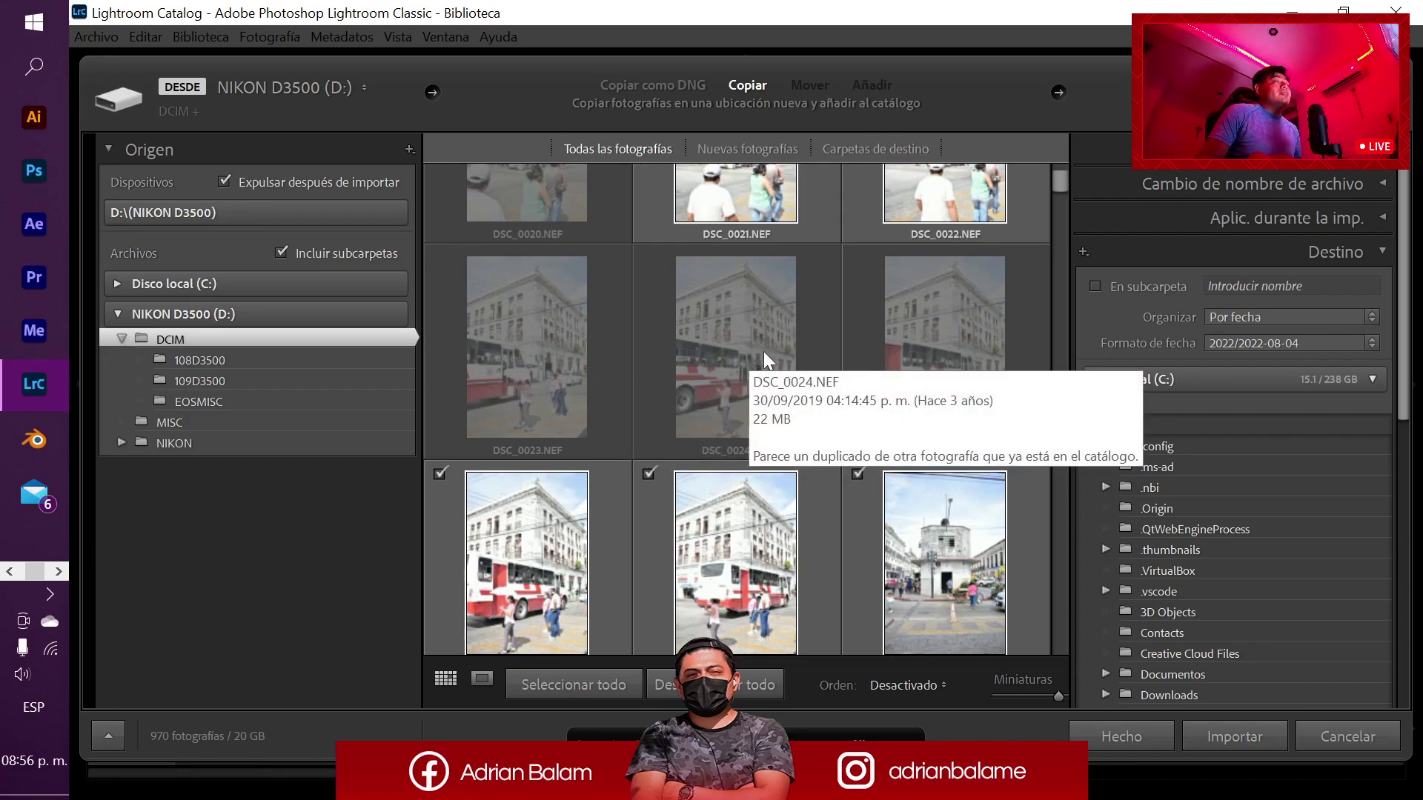
scroll(665, 326, down, 3)
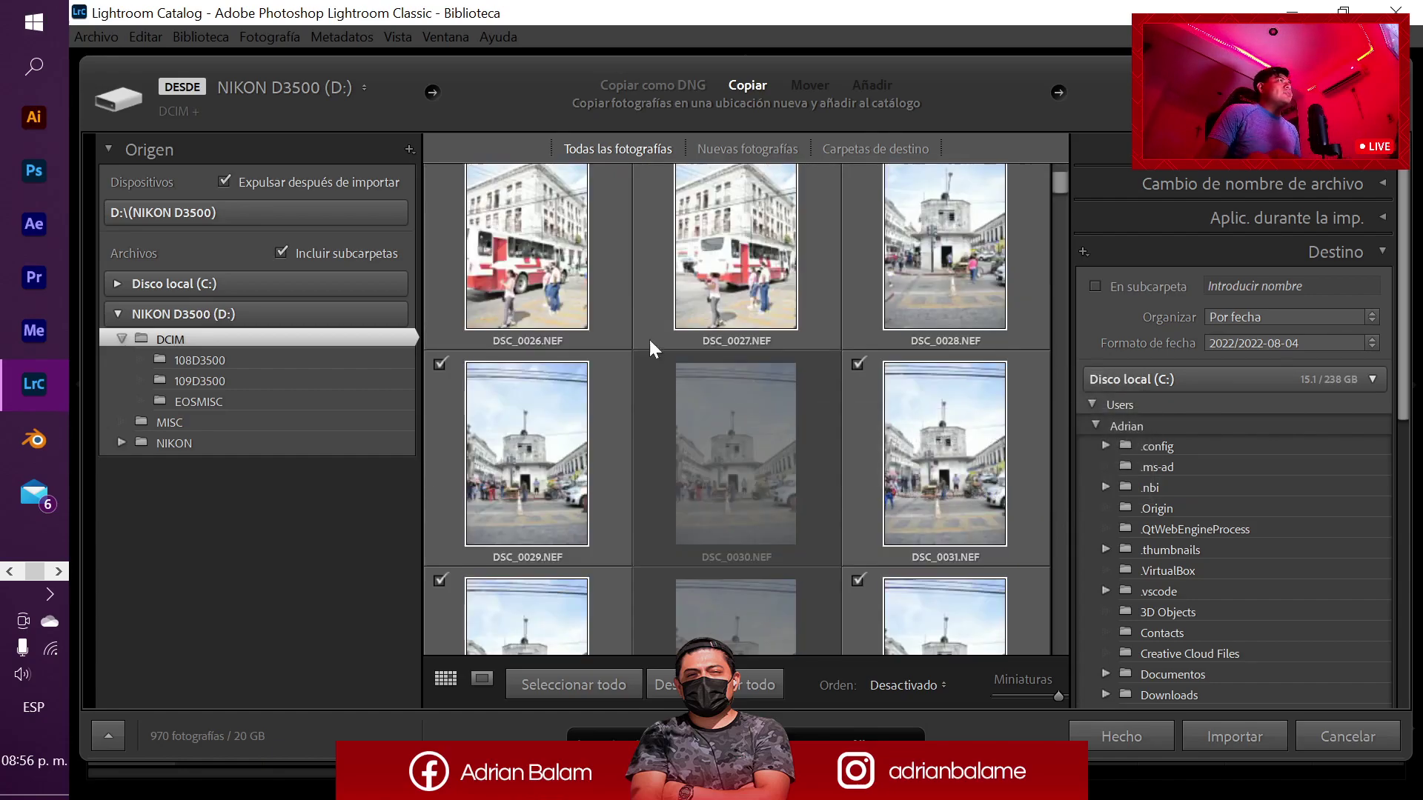
scroll(689, 400, up, 3)
scroll(716, 445, down, 2)
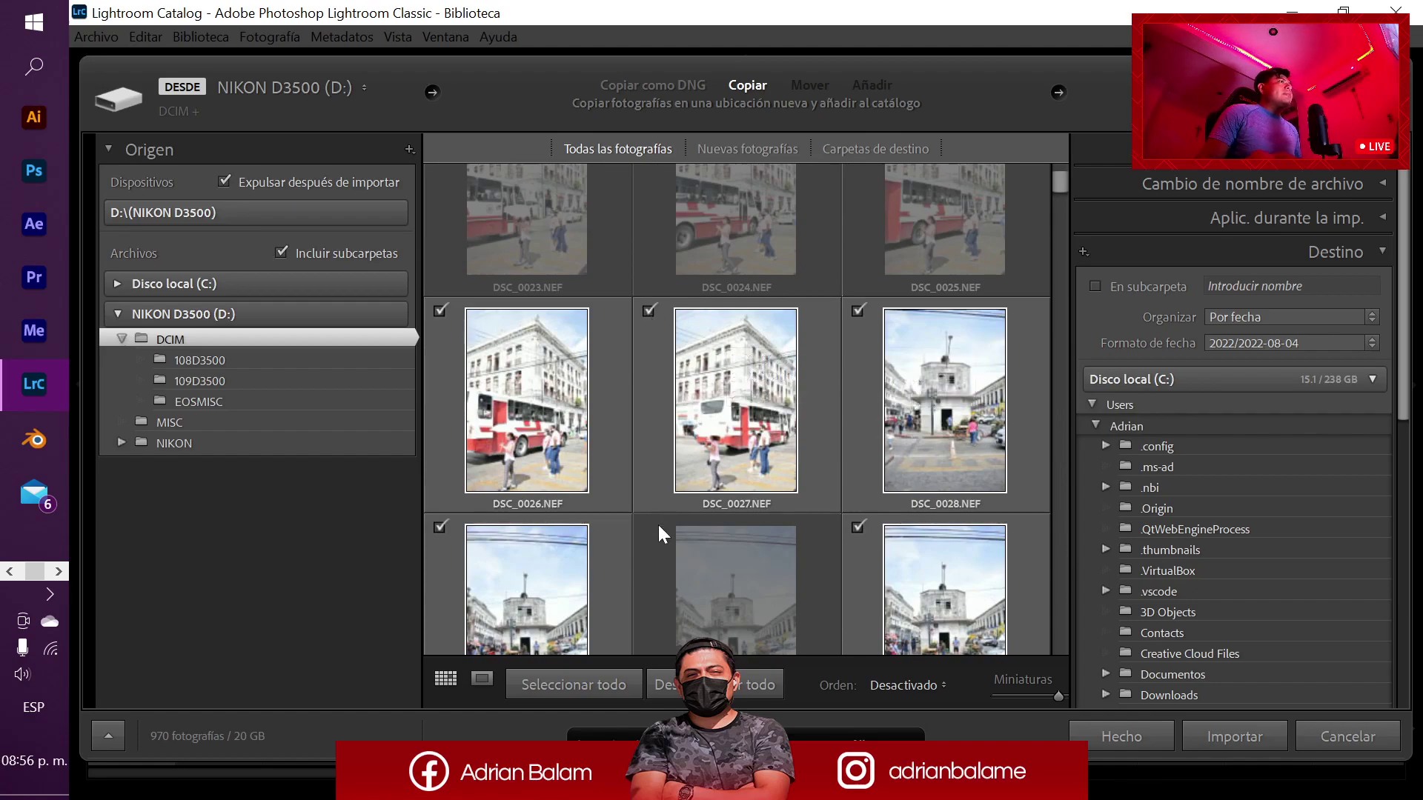
- Uncheck all photos, and mark only DSC_0027, DSC_0028, DSC_0031, DSC_0032 and DSC_0034 for import
click(613, 684)
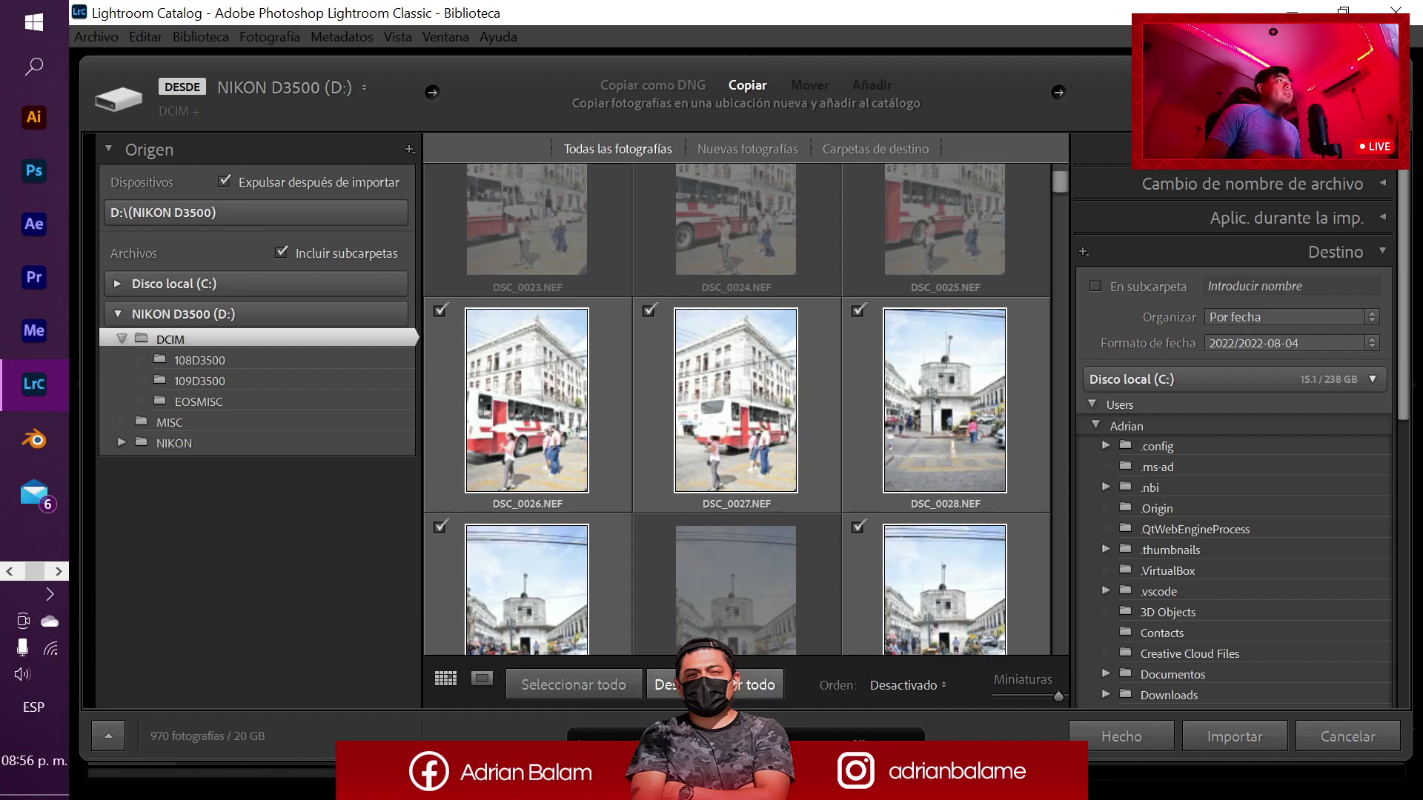
click(696, 685)
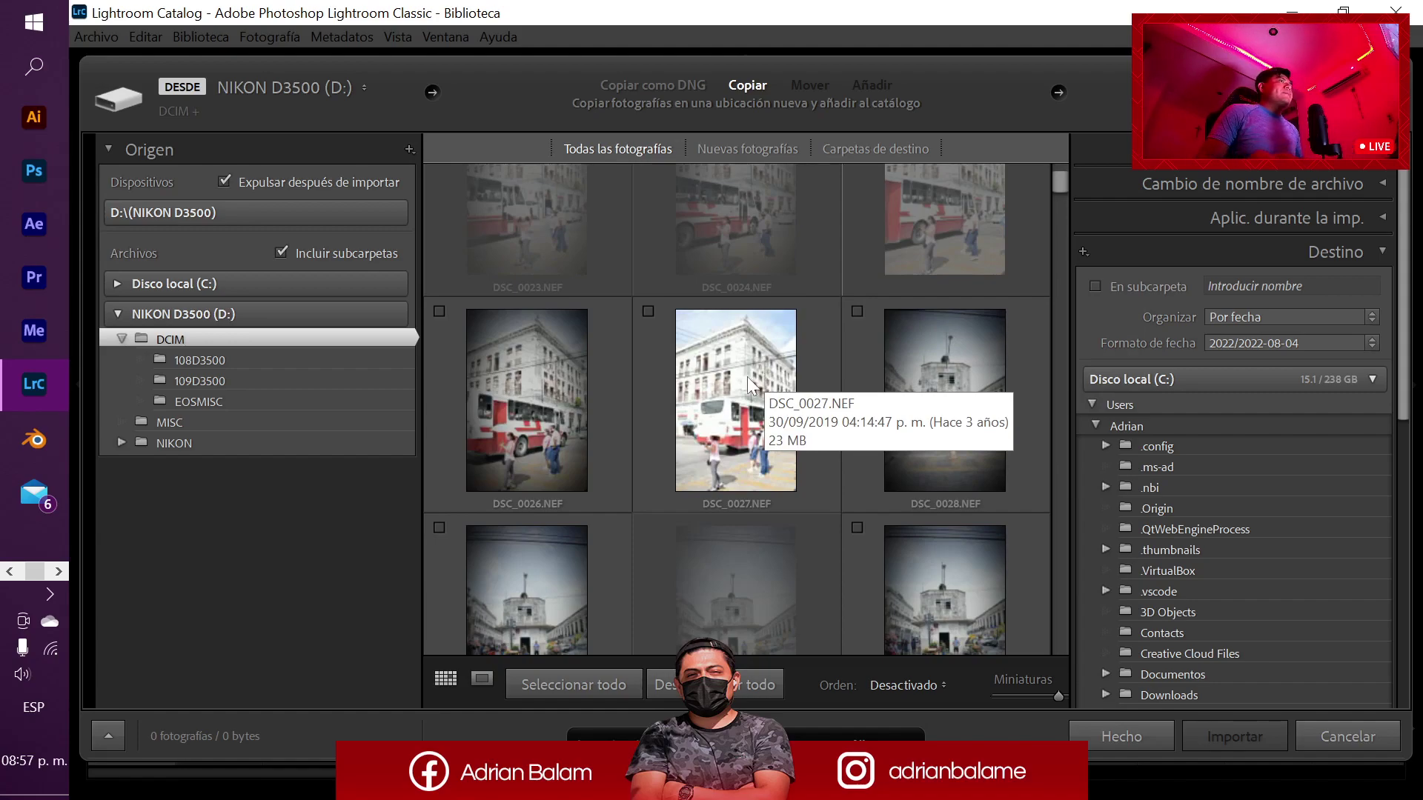
click(648, 311)
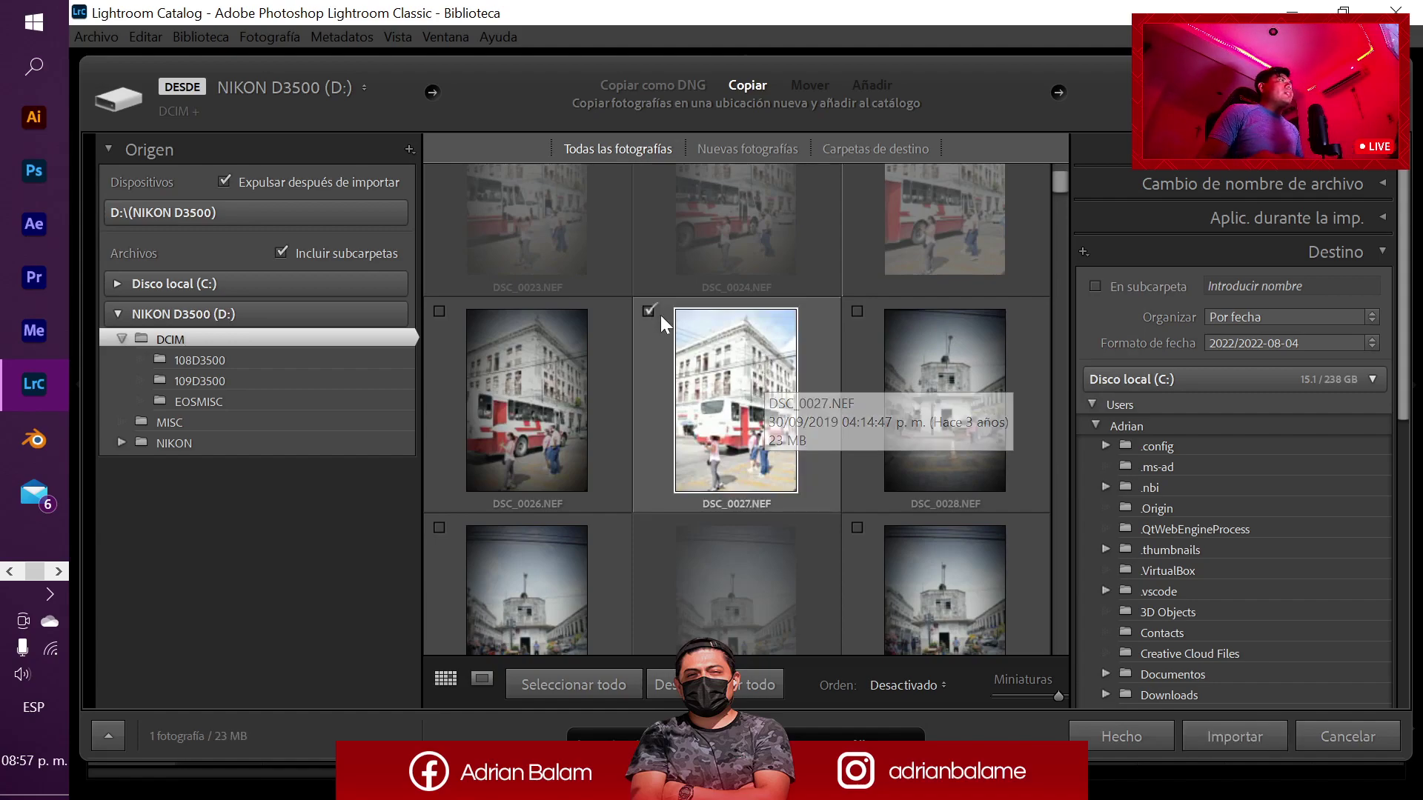
click(856, 312)
scroll(876, 425, down, 2)
click(858, 369)
scroll(866, 415, down, 2)
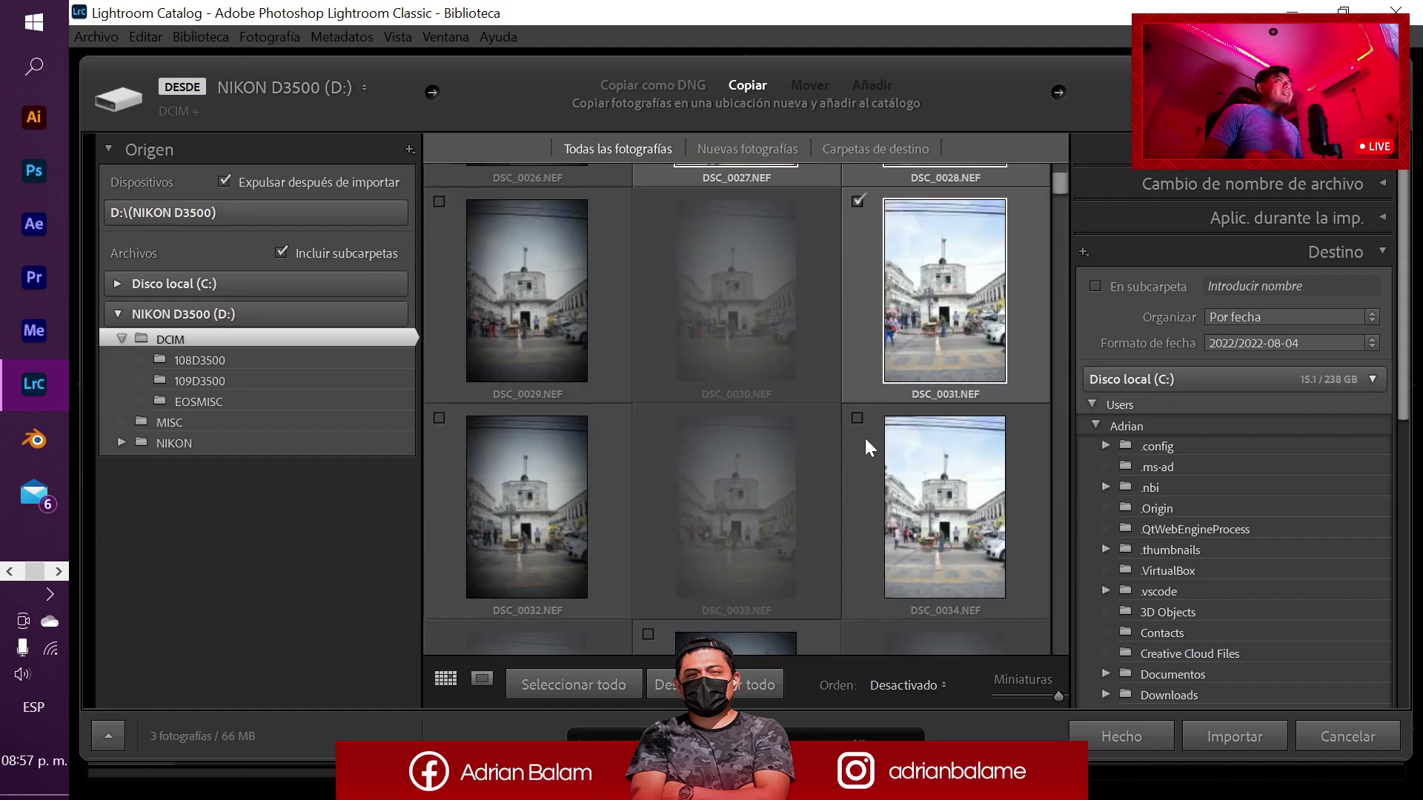
click(859, 420)
click(440, 419)
scroll(539, 478, up, 2)
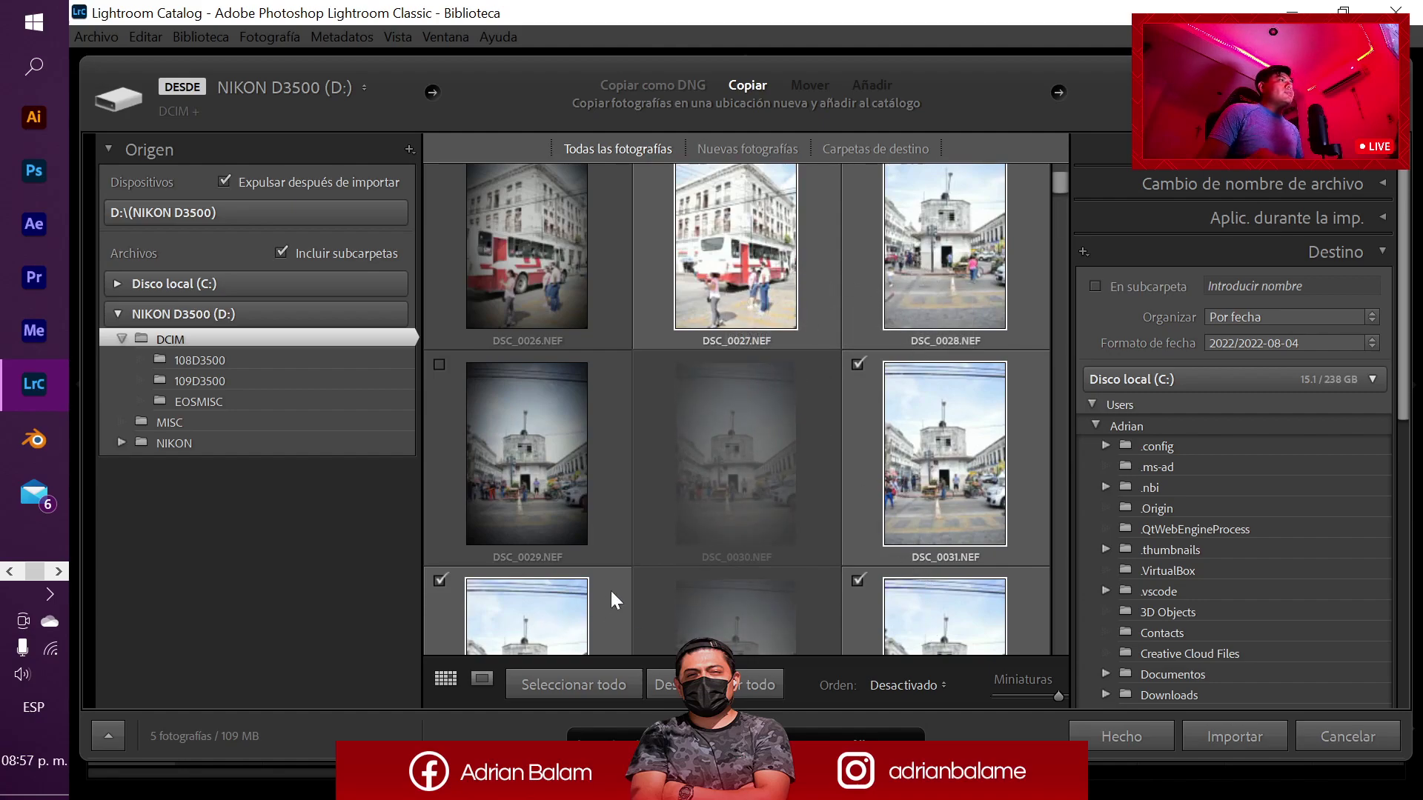
scroll(639, 532, up, 2)
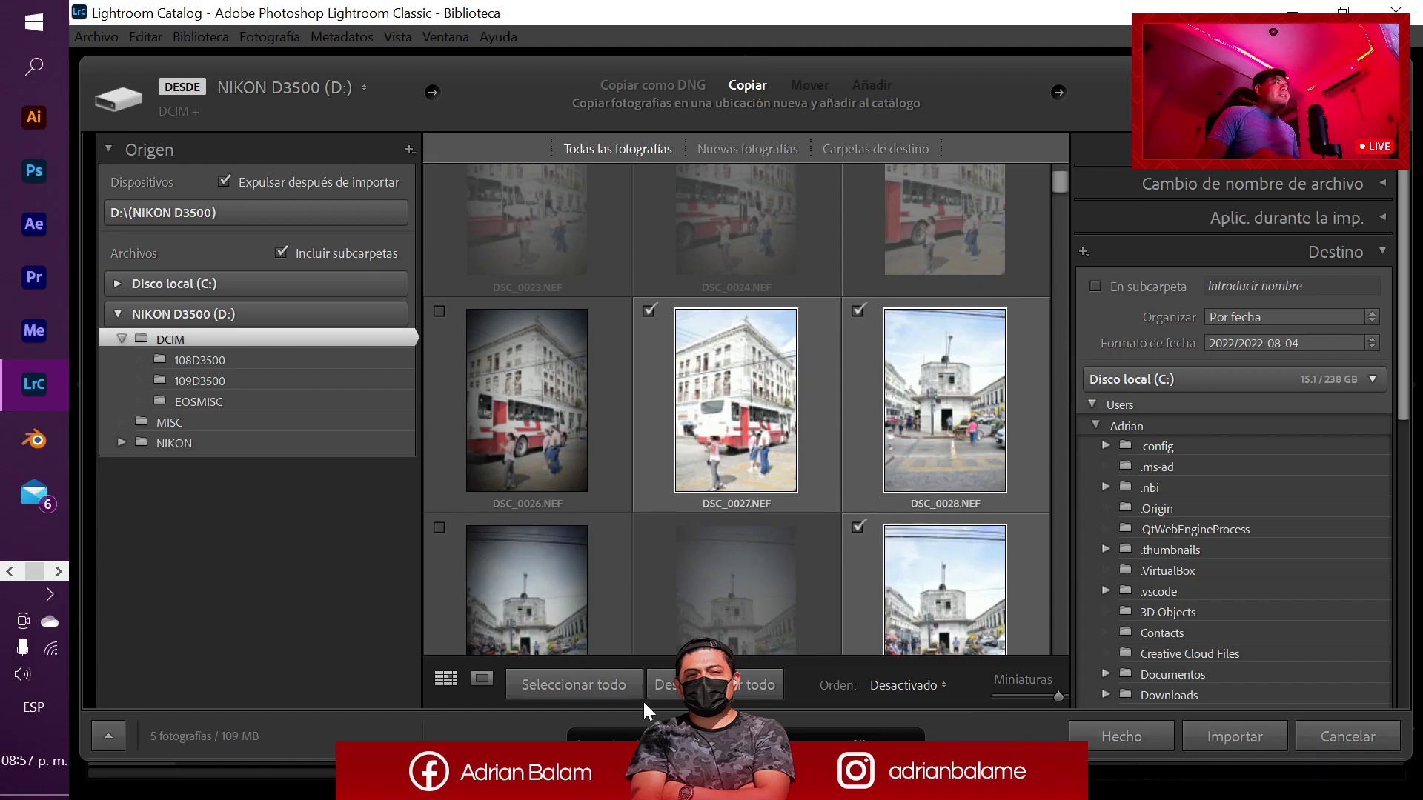
- Review photos one at a time in the enlarged view, include DSC_0029.NEF in the import, and return to the grid
click(481, 680)
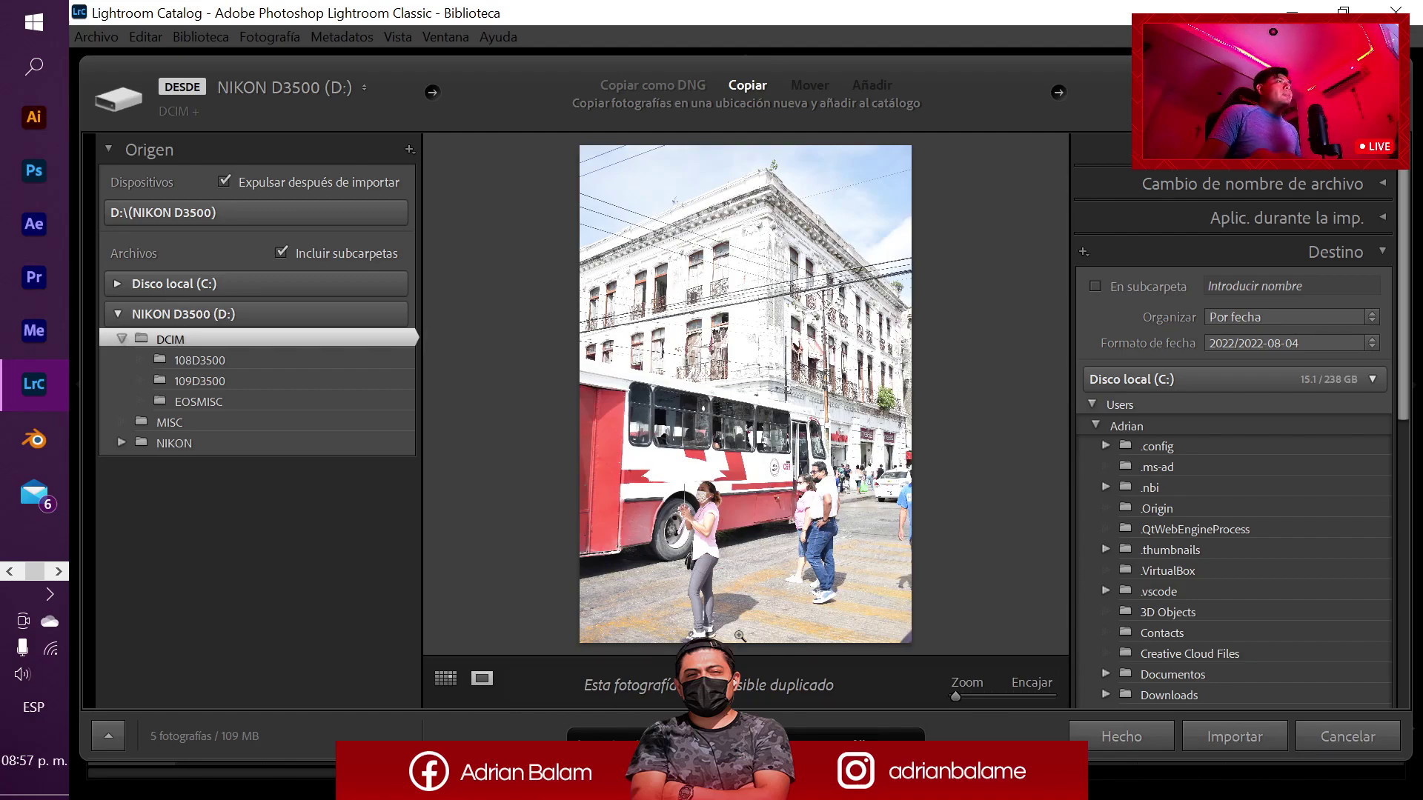
key(Right)
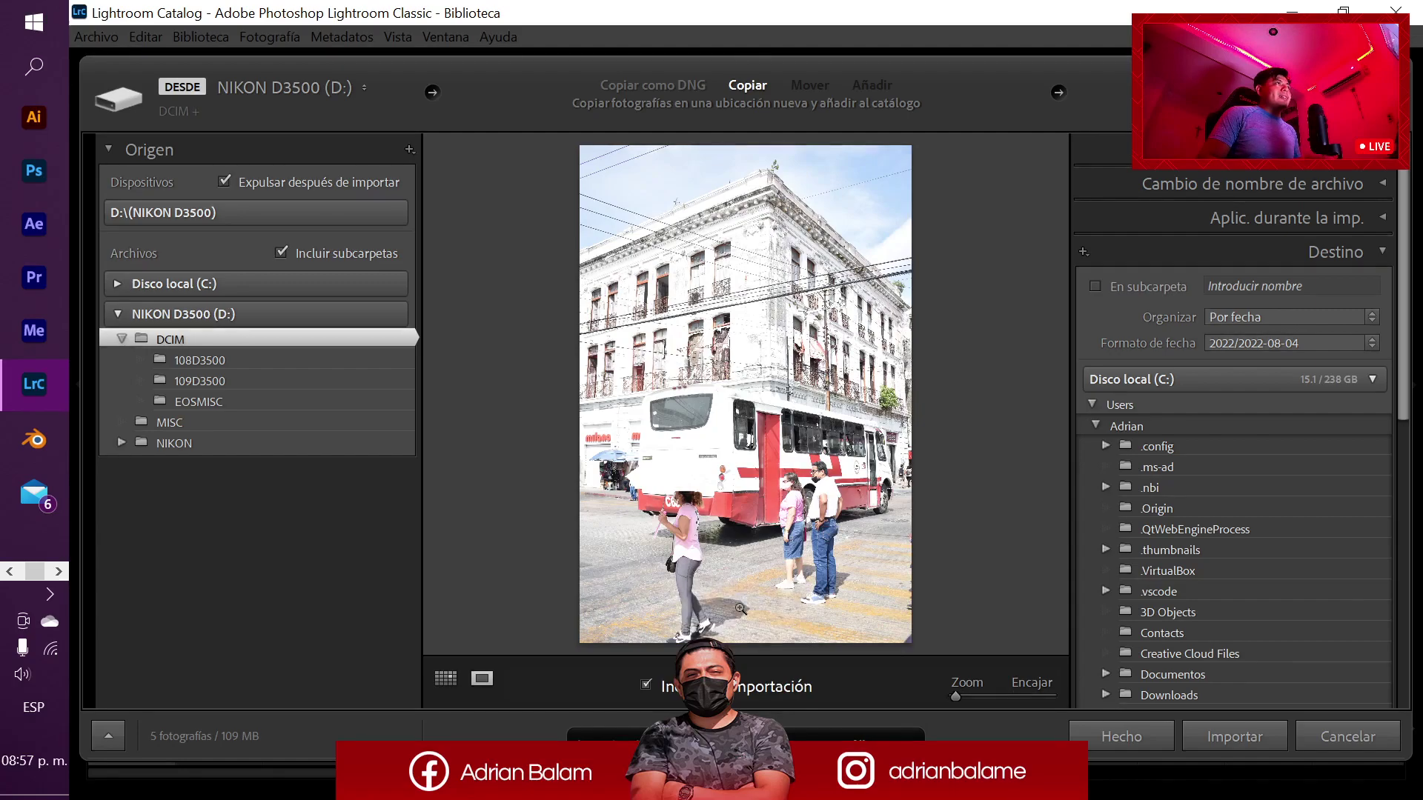
key(Right)
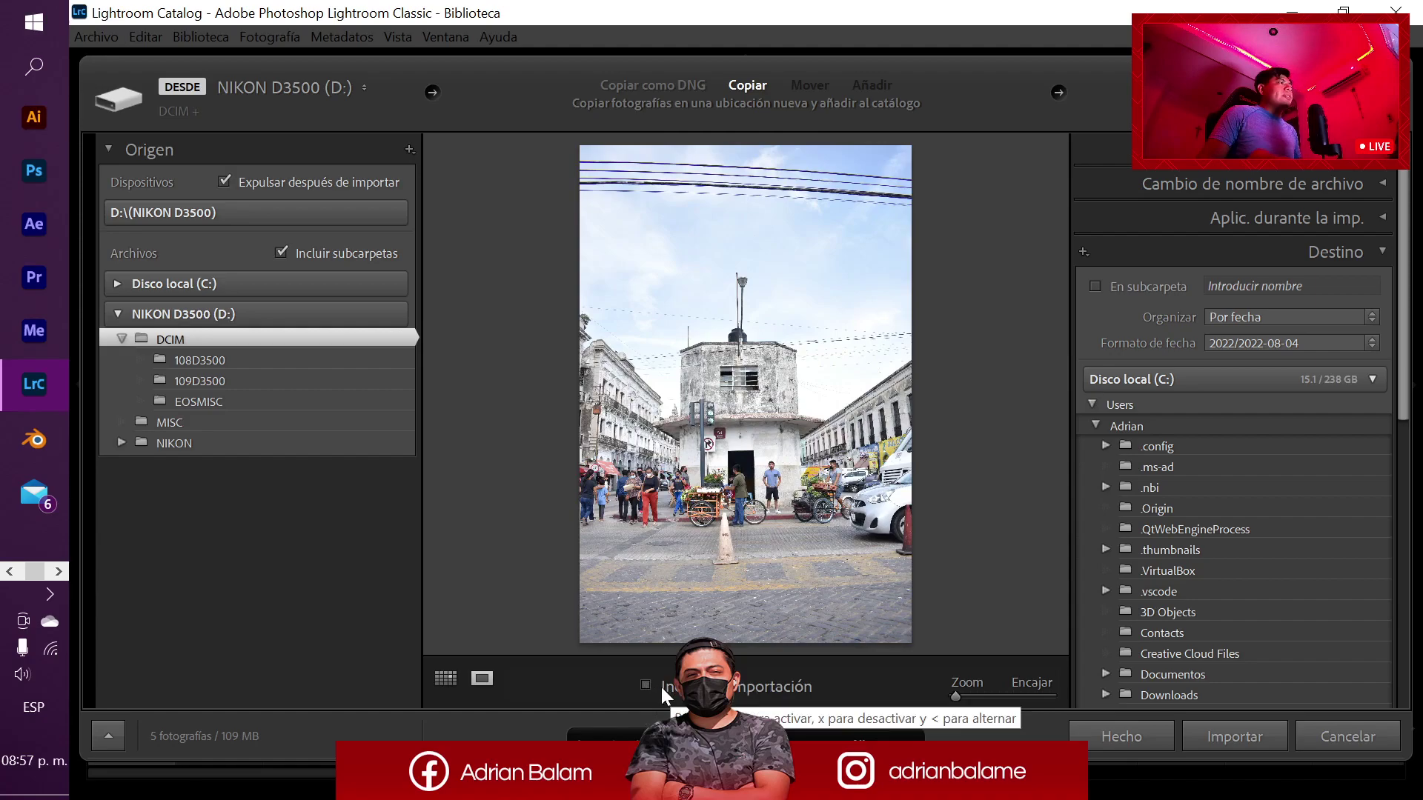
click(647, 684)
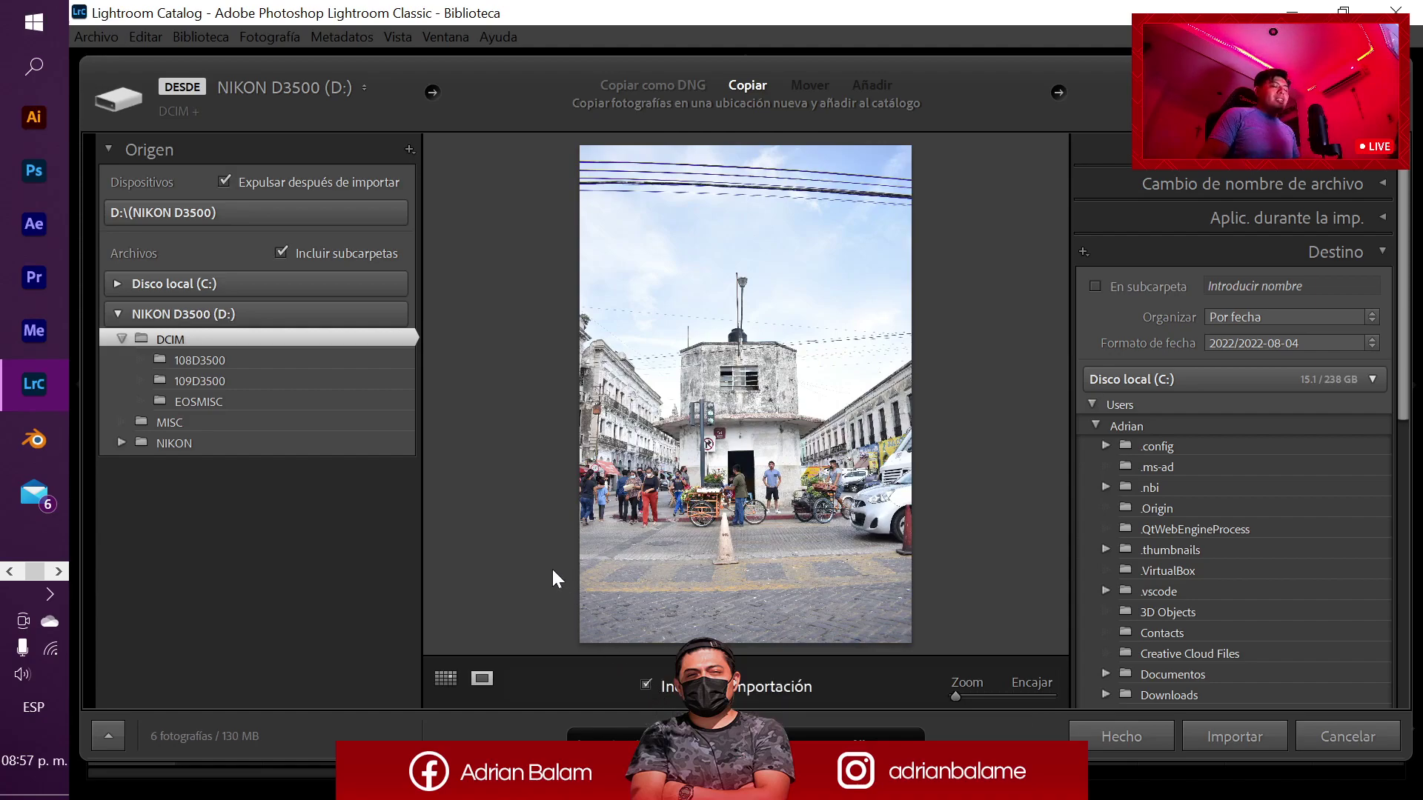
key(Right)
key(Right)
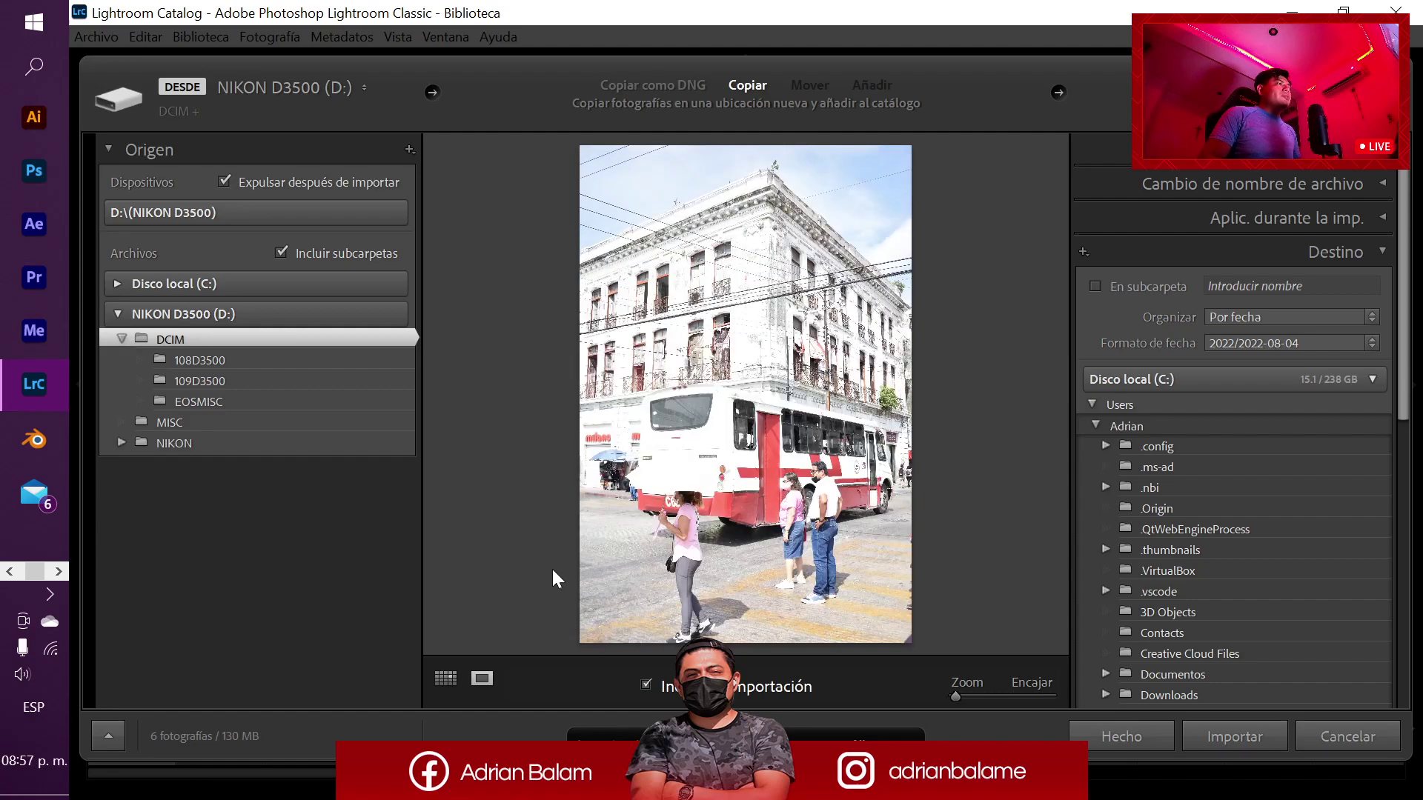
key(Right)
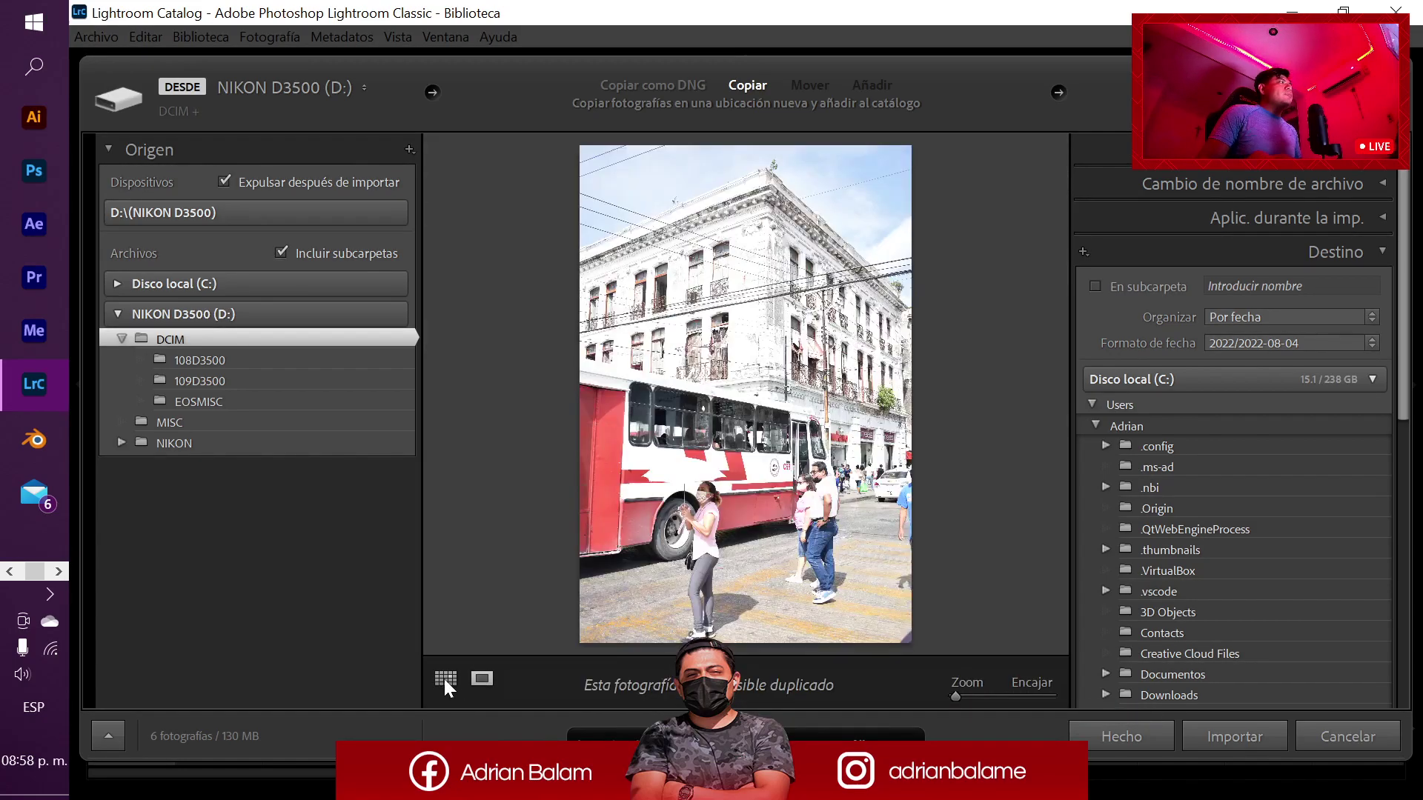
click(446, 678)
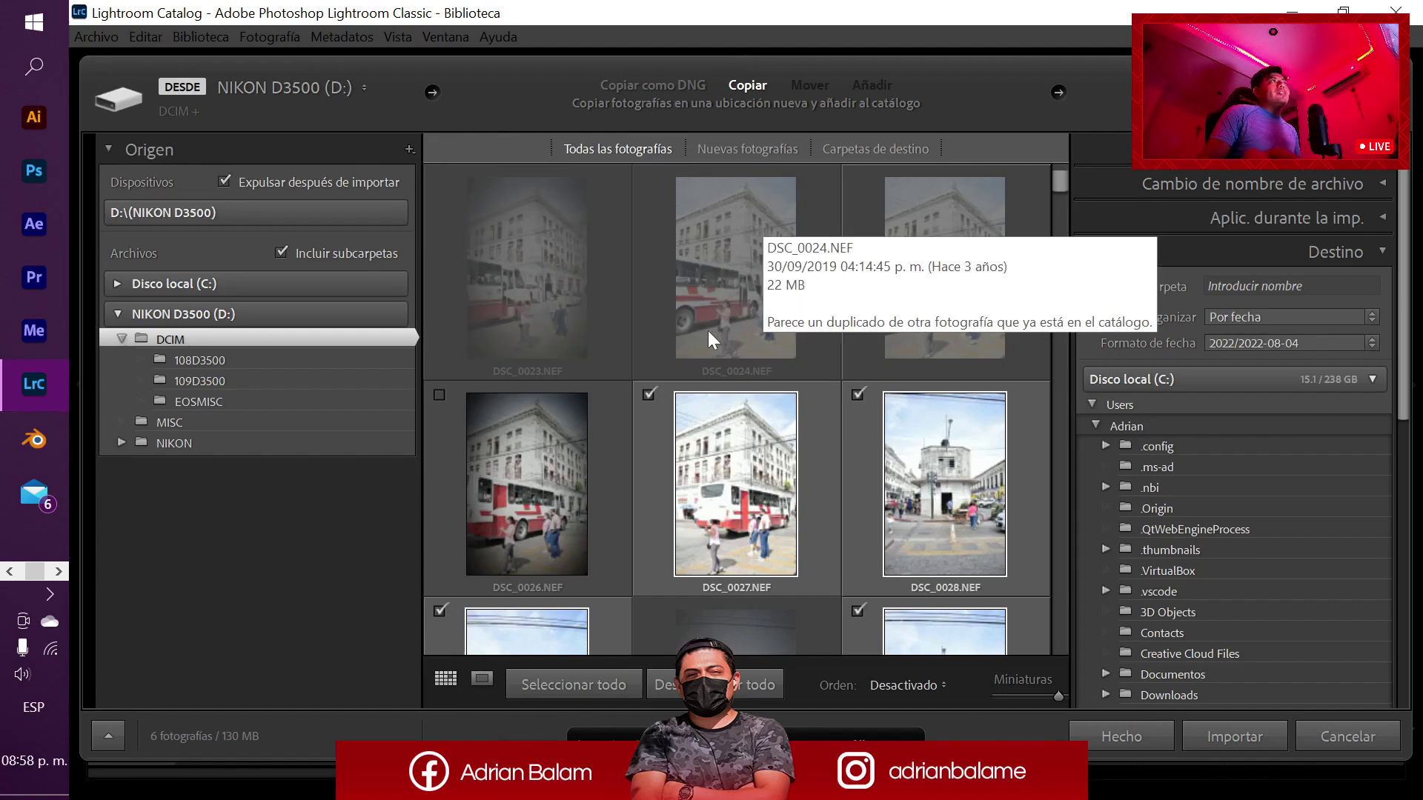
- Import the checked photos from the camera card into the catalog
scroll(708, 329, up, 3)
scroll(714, 538, down, 3)
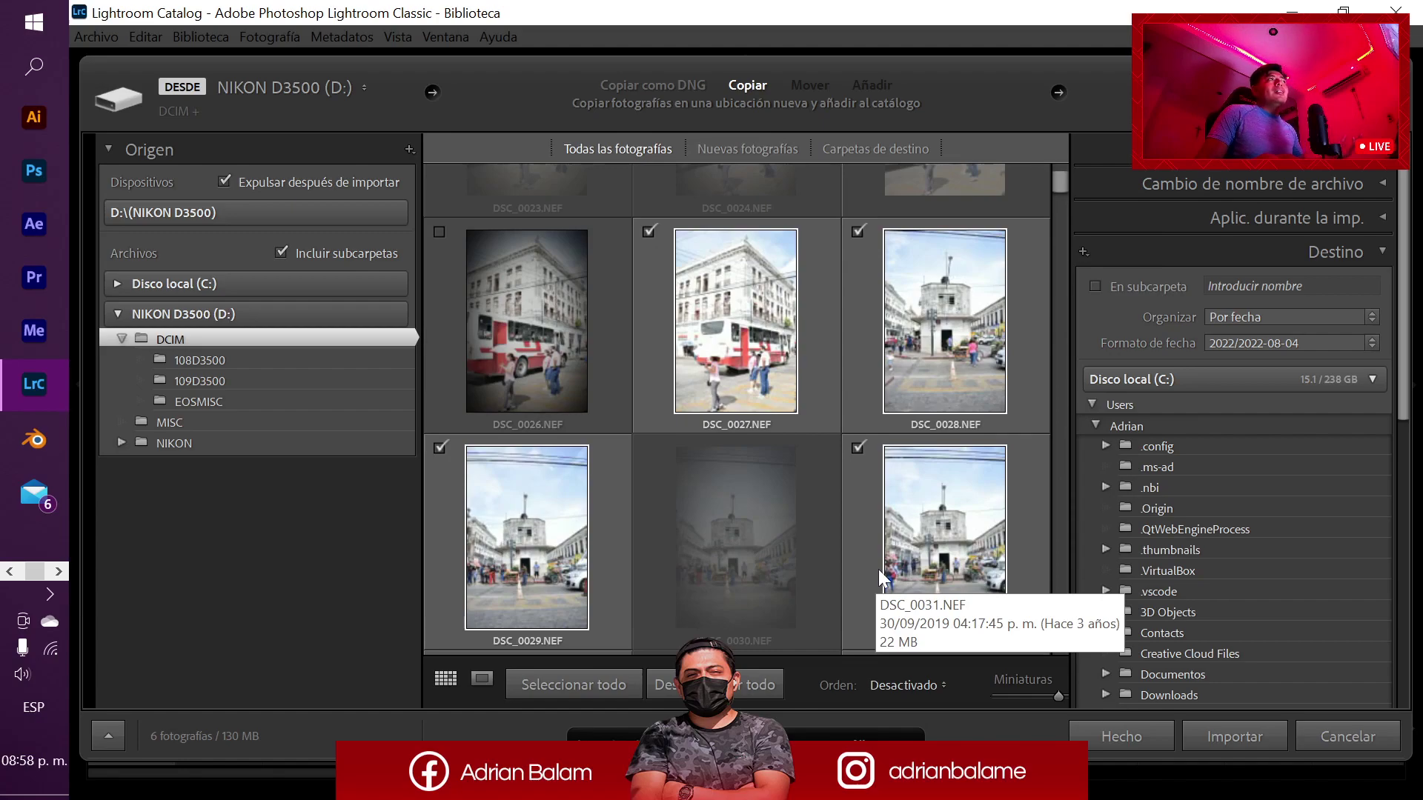
click(1207, 737)
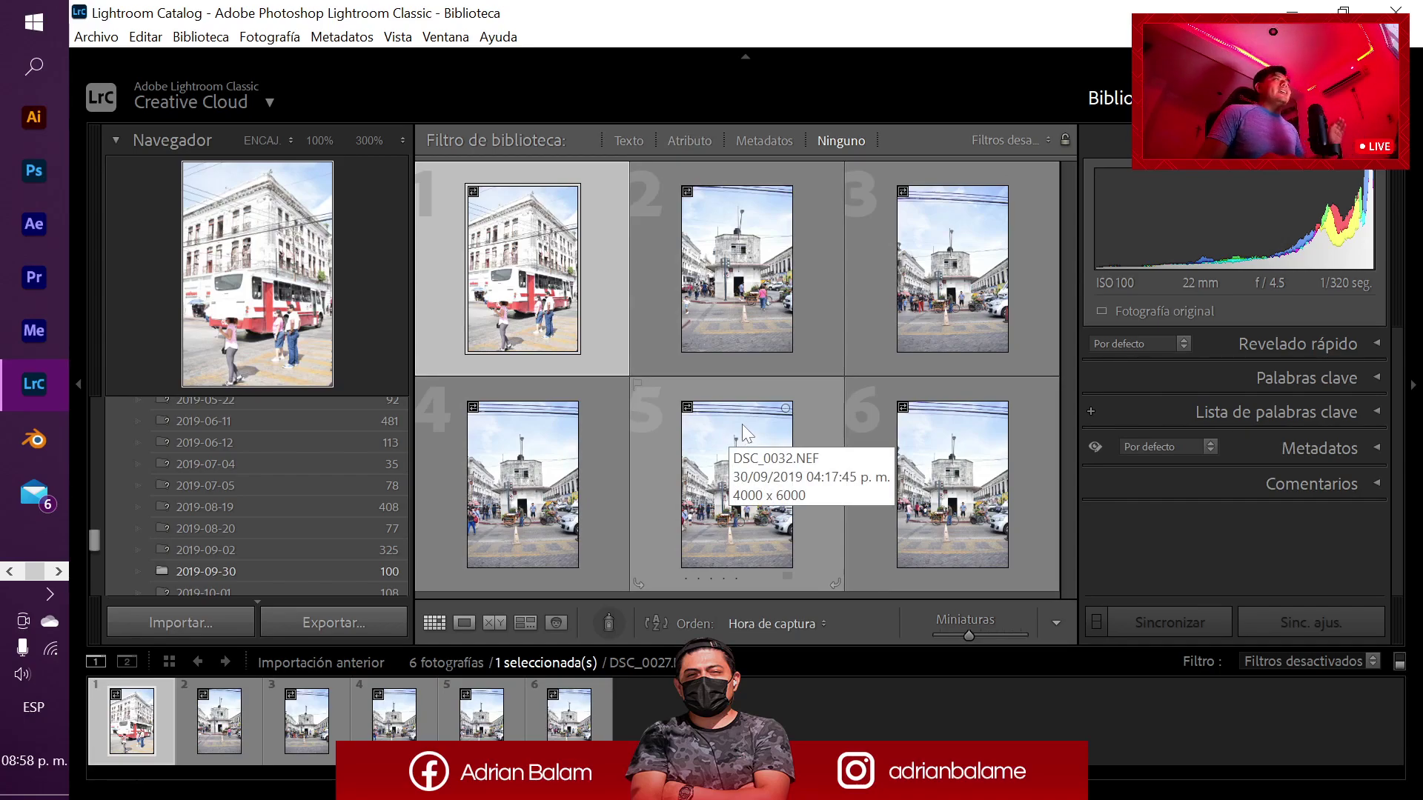
- Open the bus photo DSC_0027 in the Develop module and look over its basic adjustments
key(d)
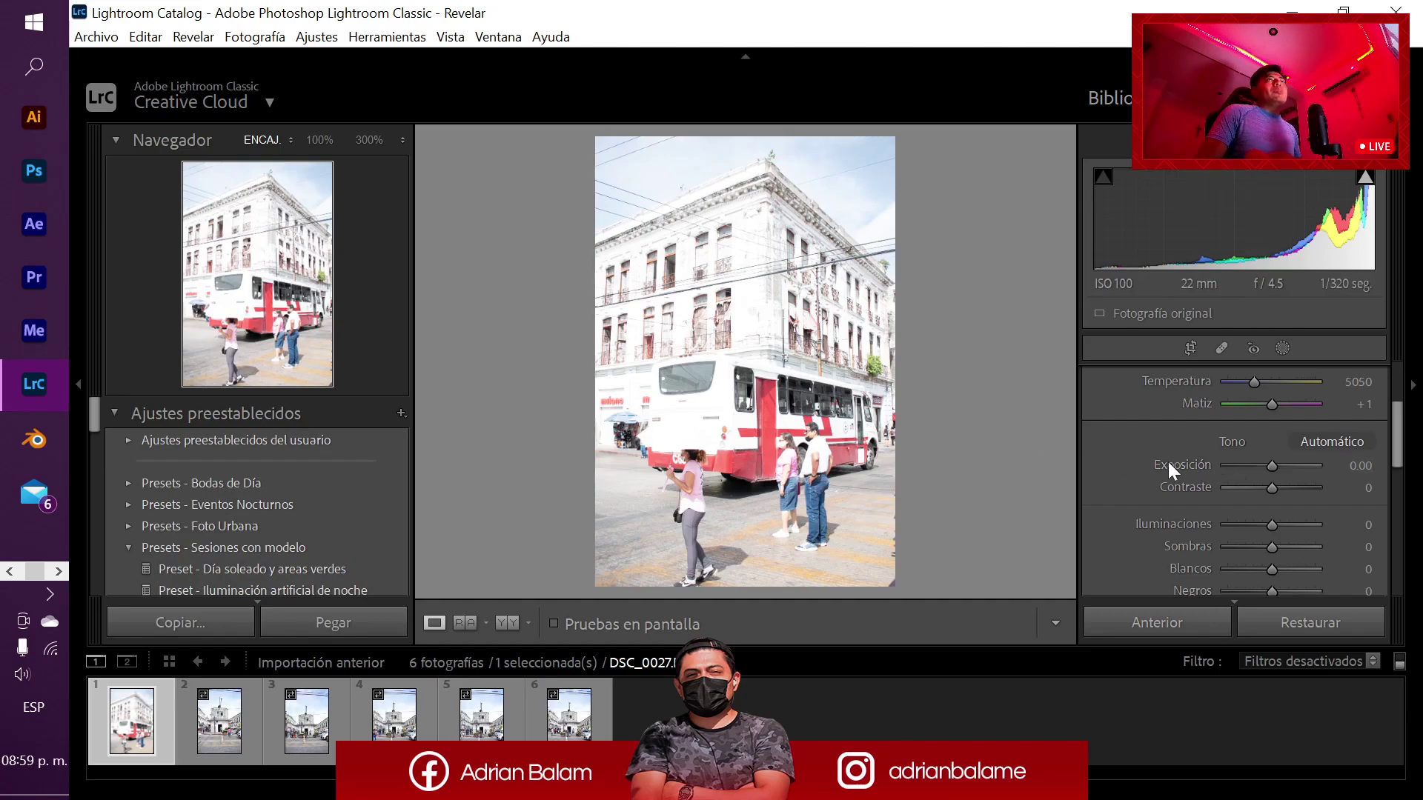
scroll(1171, 467, up, 1)
scroll(1154, 464, down, 3)
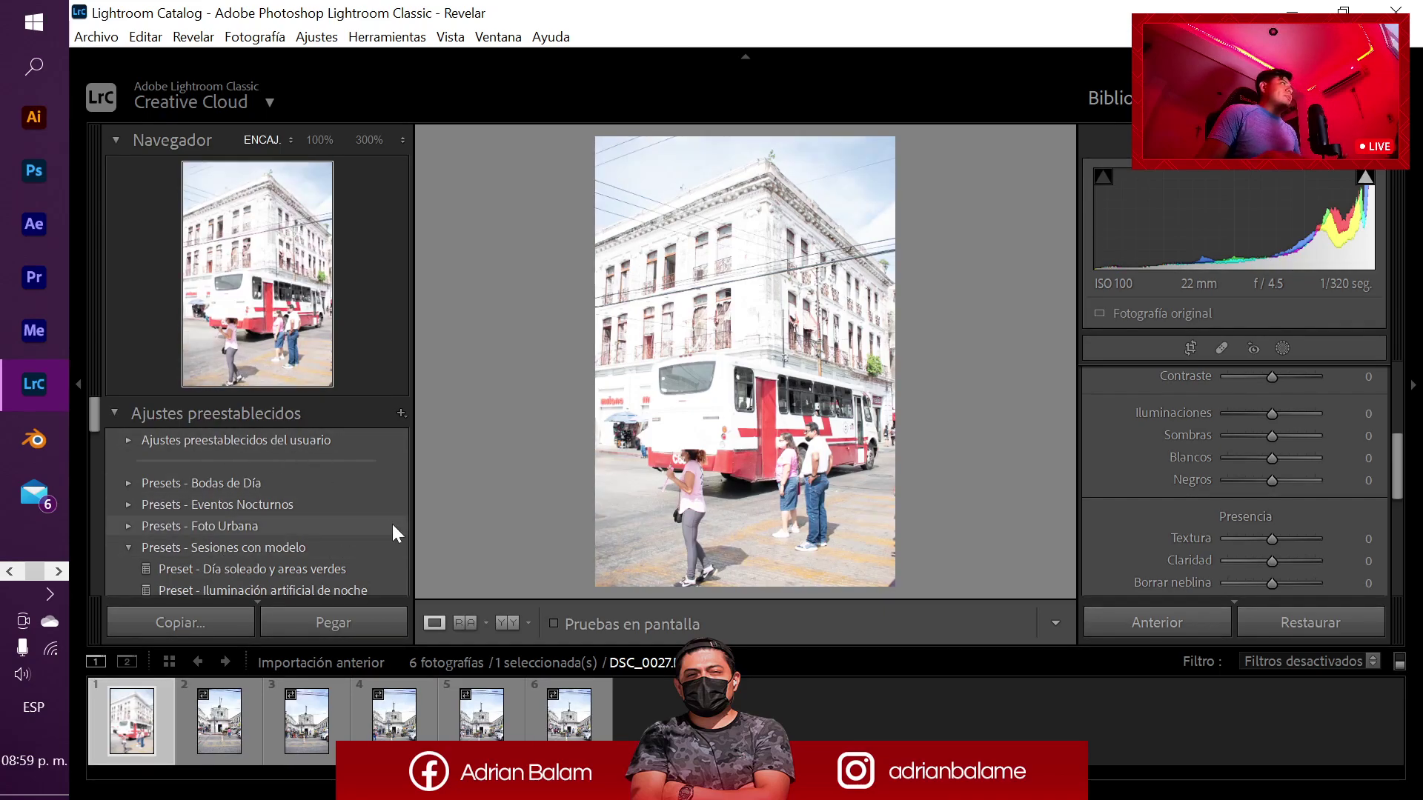
scroll(1105, 495, up, 4)
scroll(1107, 494, up, 2)
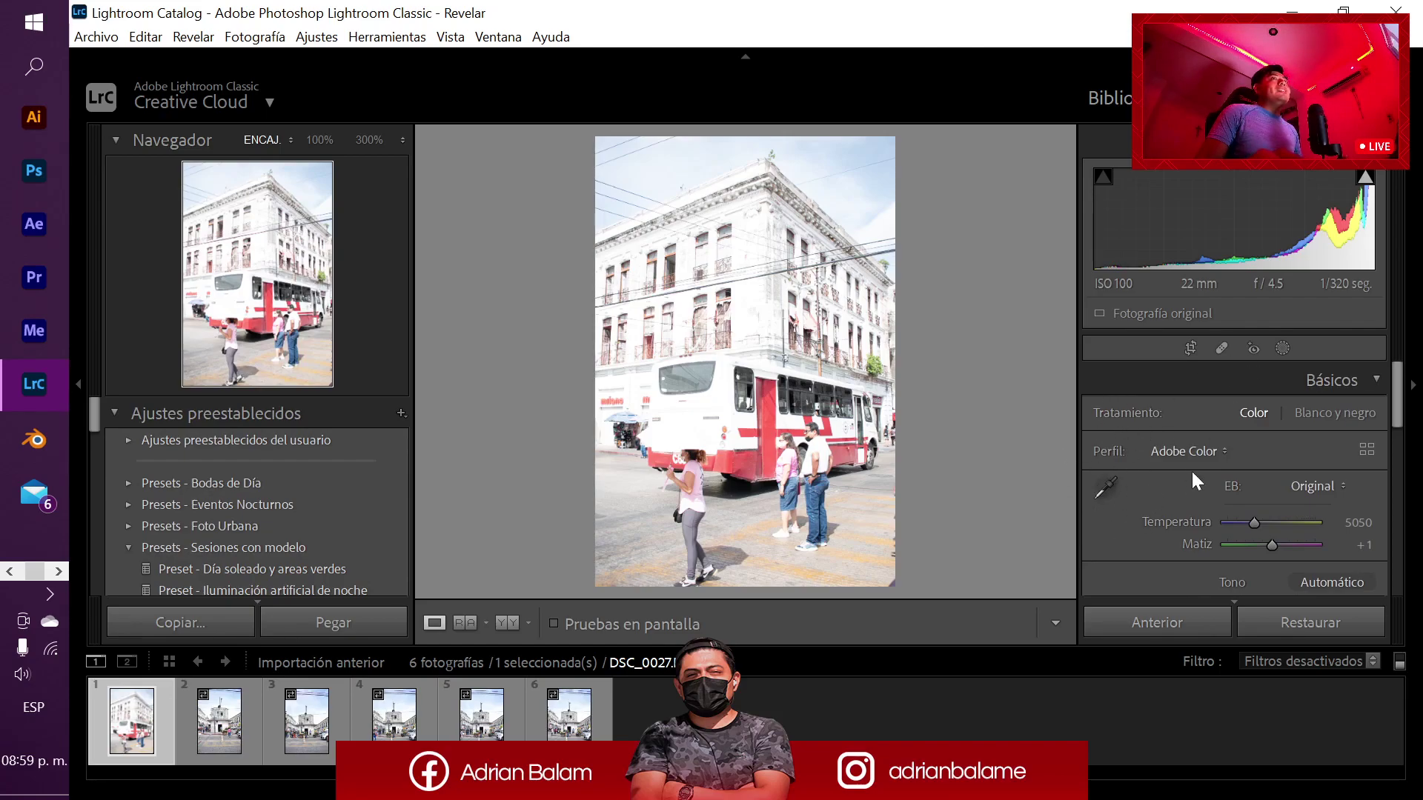
scroll(1127, 522, down, 1)
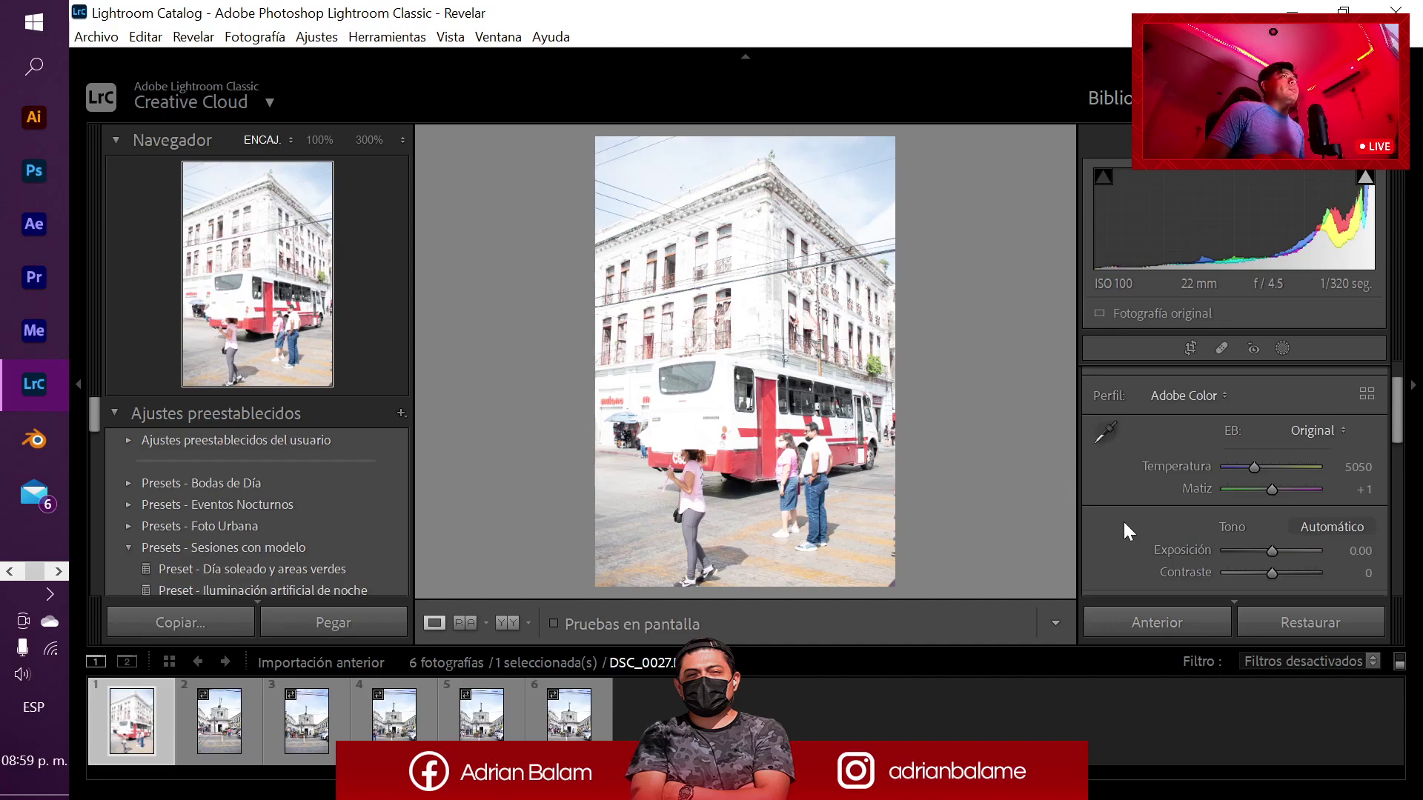
scroll(1124, 526, up, 1)
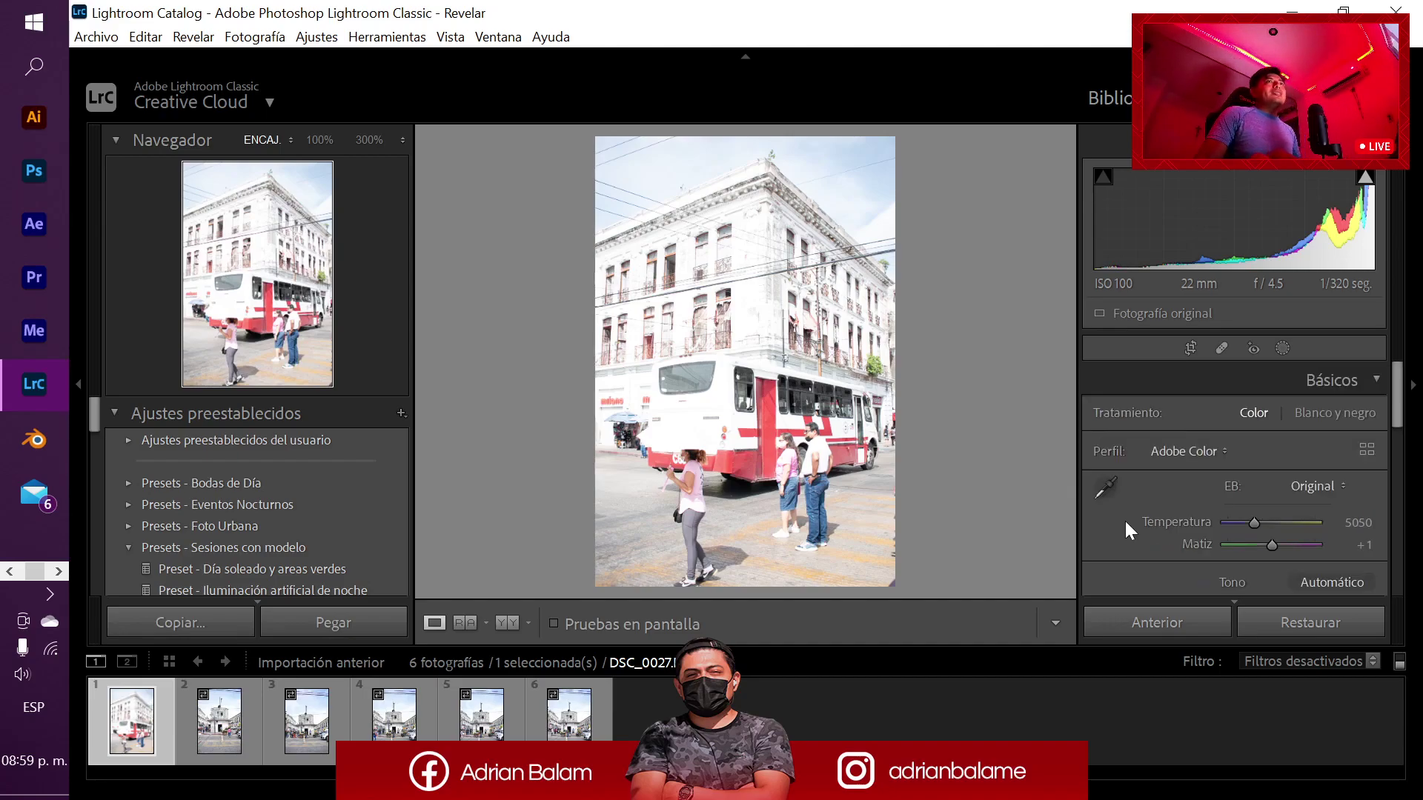
- Cool the bus photo's white balance temperature to 3513, and warm it to 7714
scroll(1123, 522, down, 1)
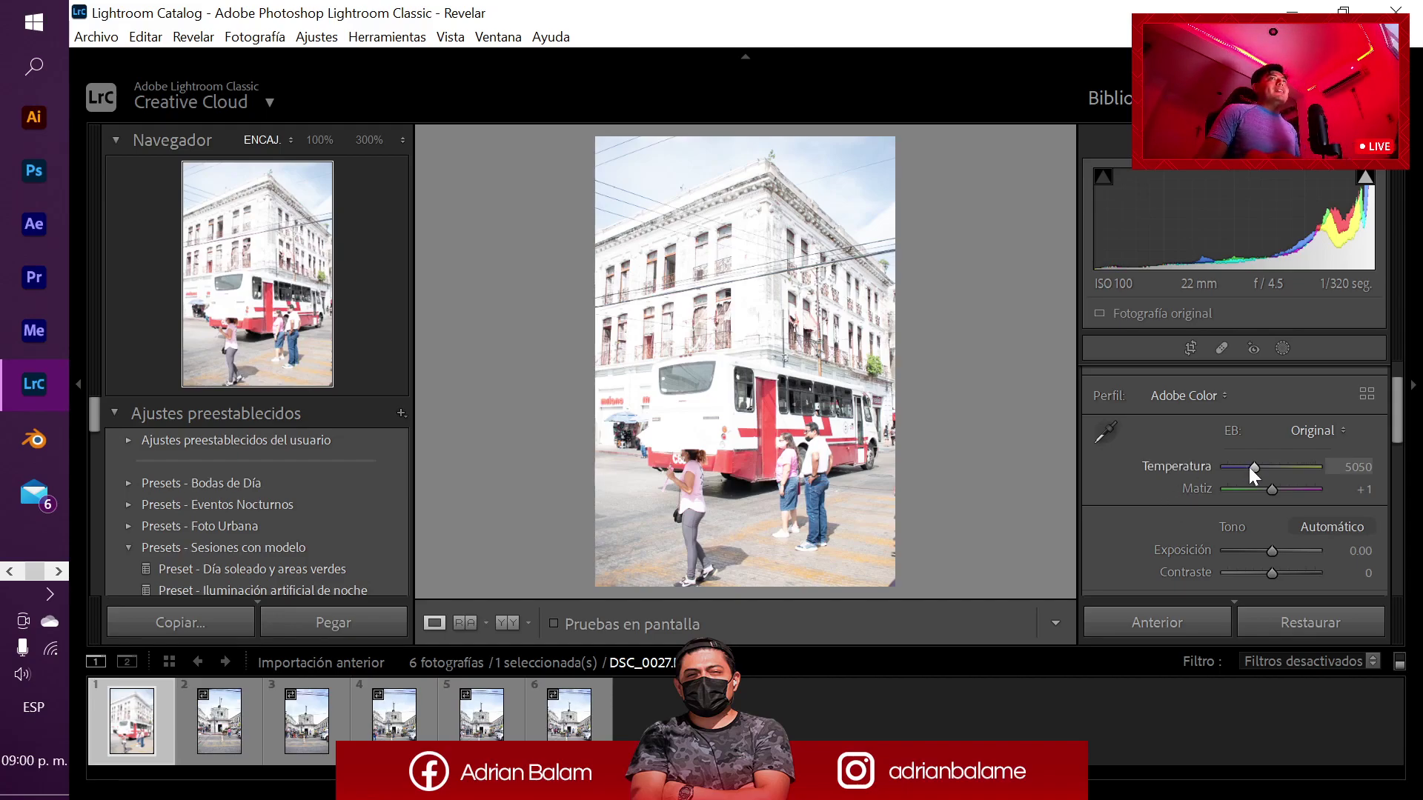
drag(1252, 469, 1239, 469)
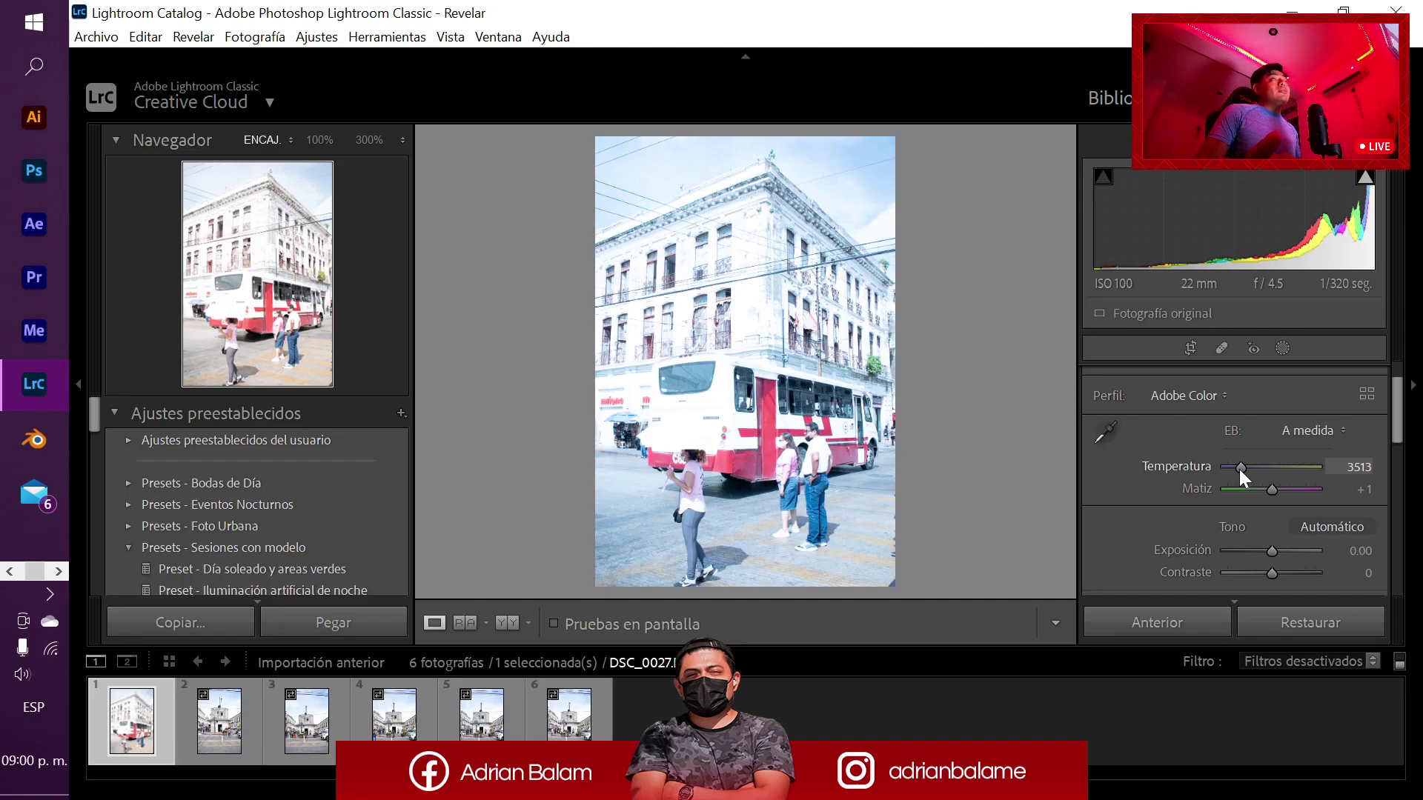
drag(1239, 469, 1276, 469)
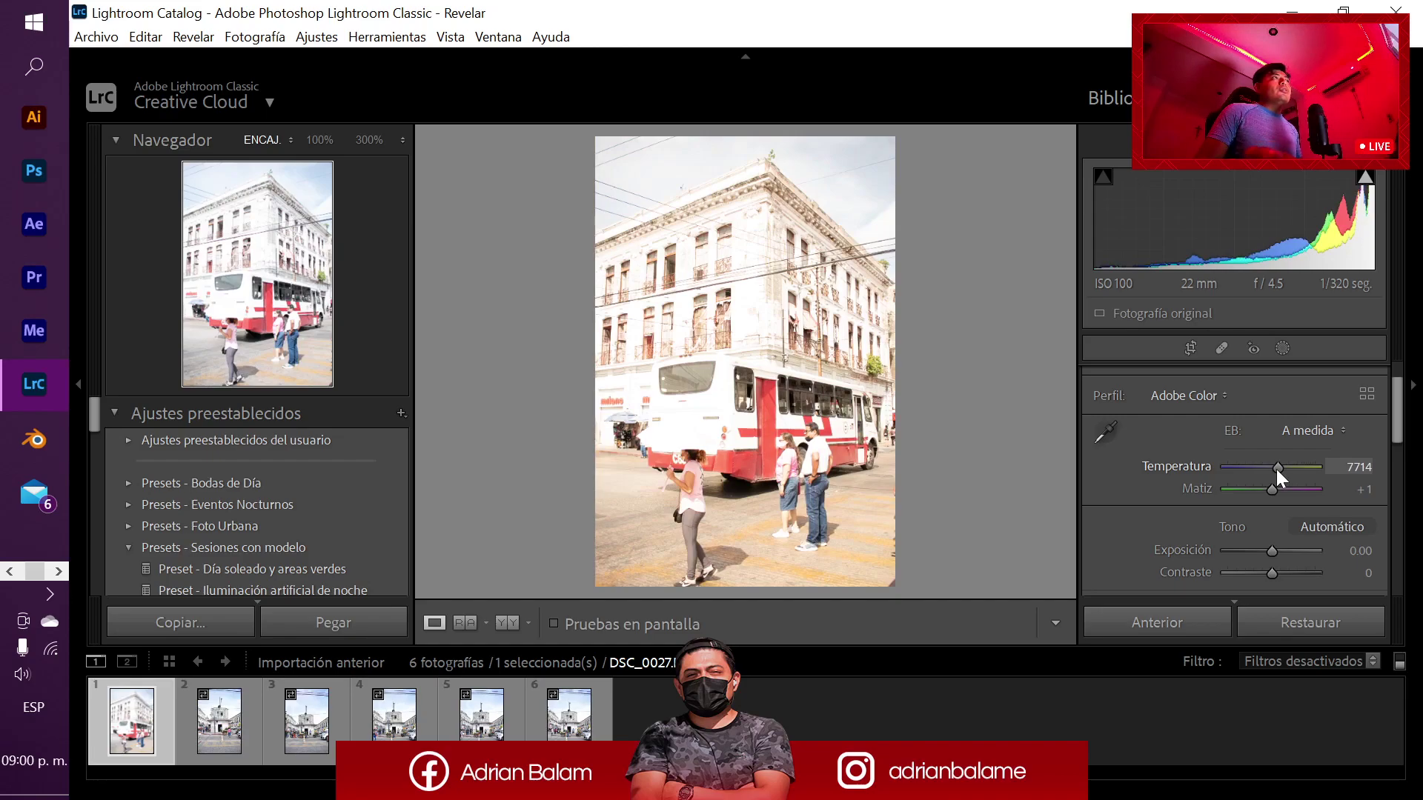
- Set the bus photo's white balance temperature to 6538 and compare the before and after versions side by side
drag(1274, 469, 1242, 466)
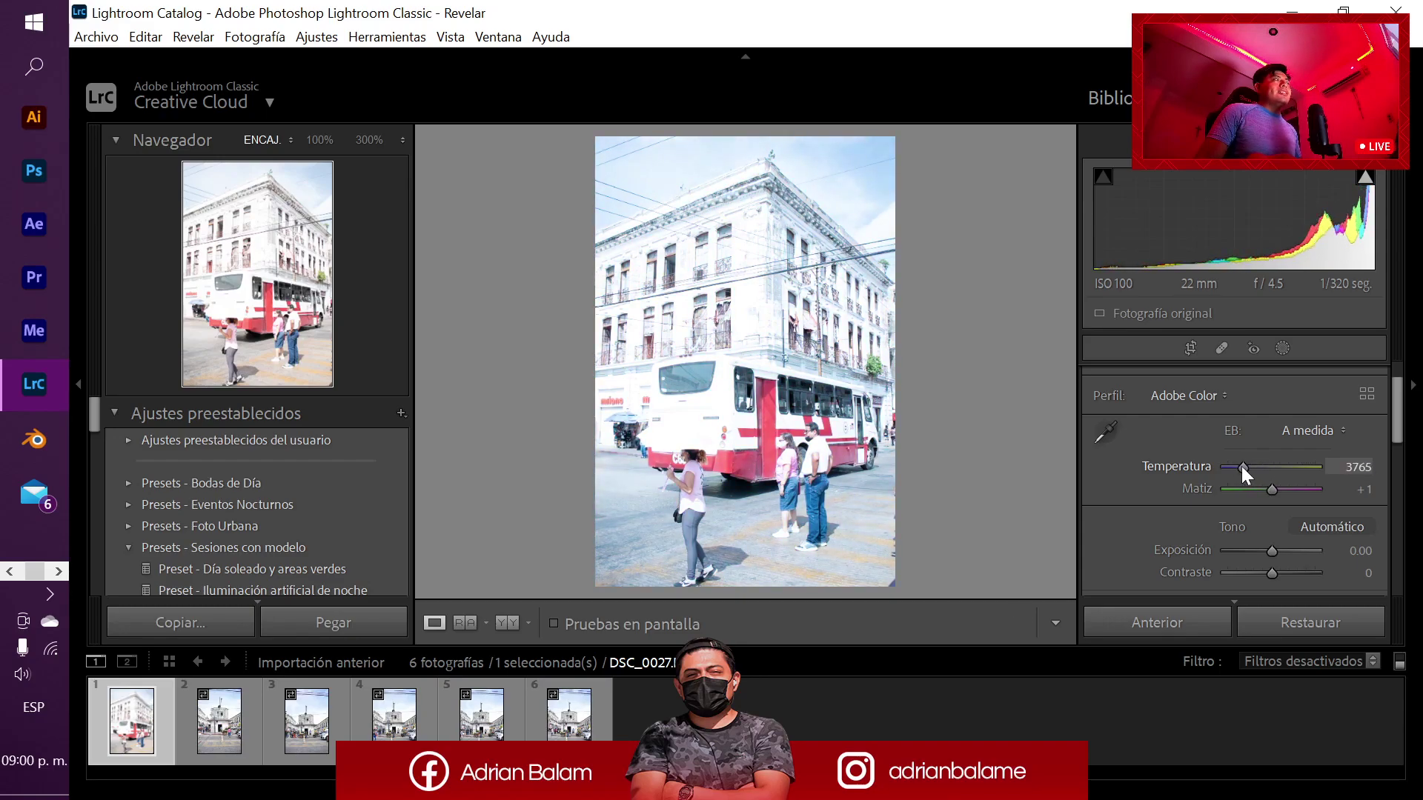
drag(1246, 466, 1266, 468)
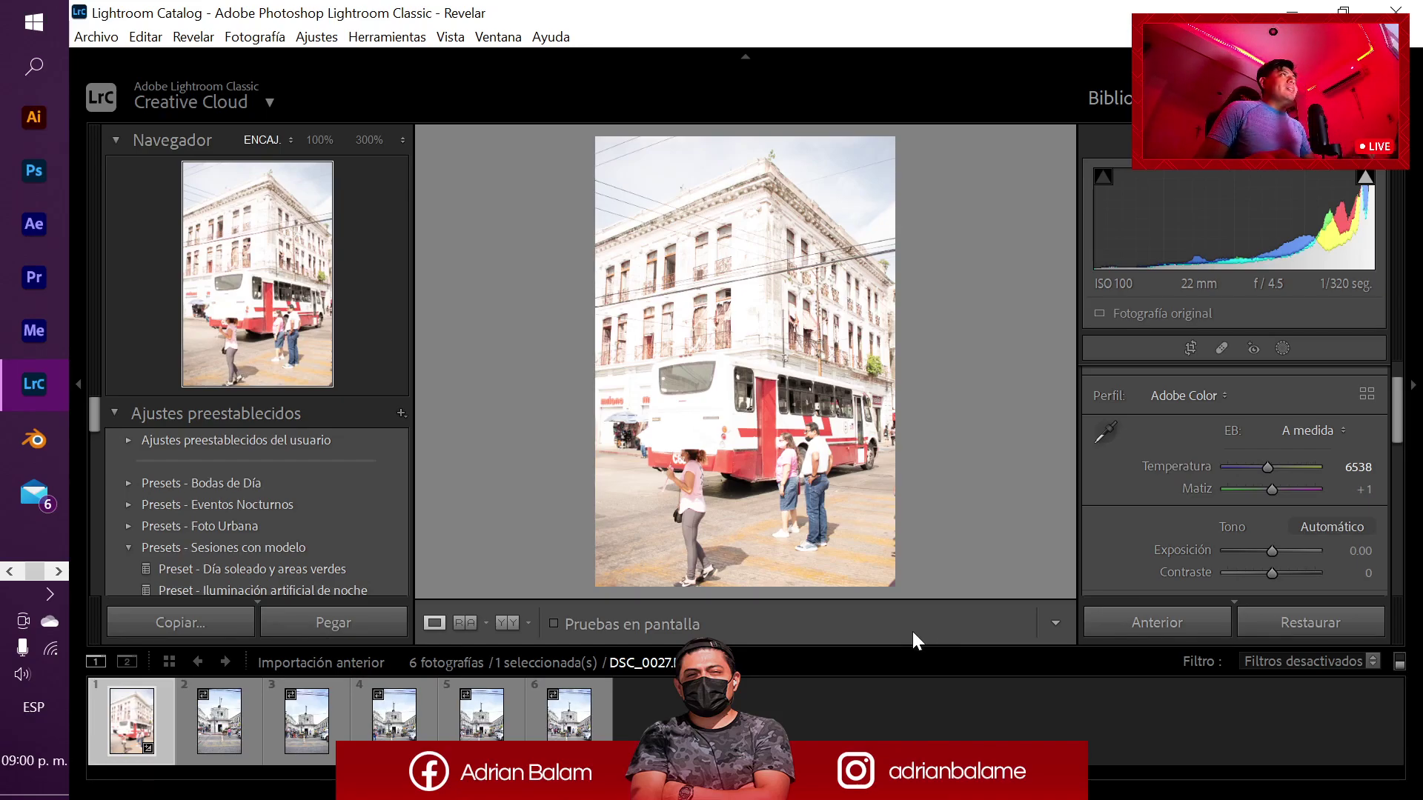
key(y)
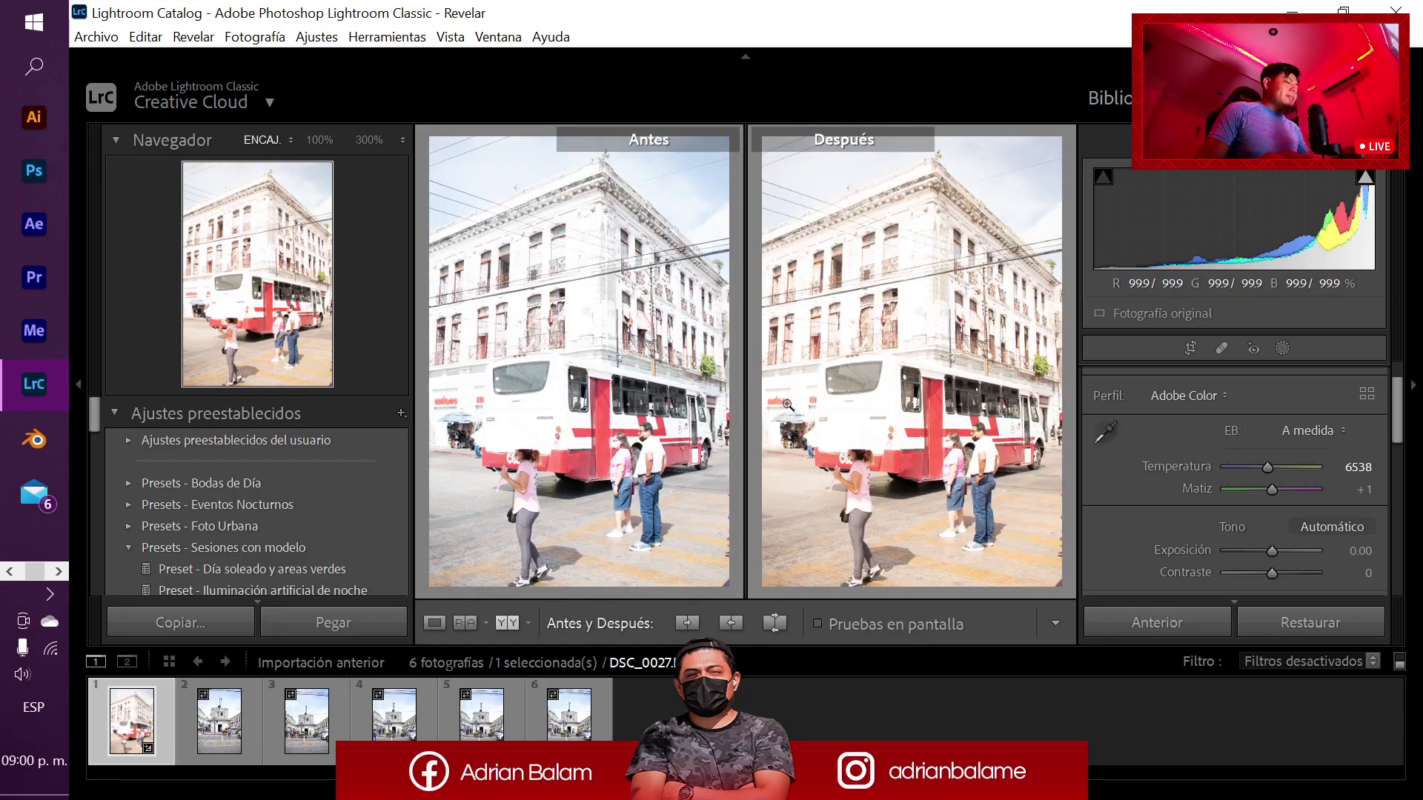
key(y)
key(y)
key(y)
key(y)
key(y)
key(y)
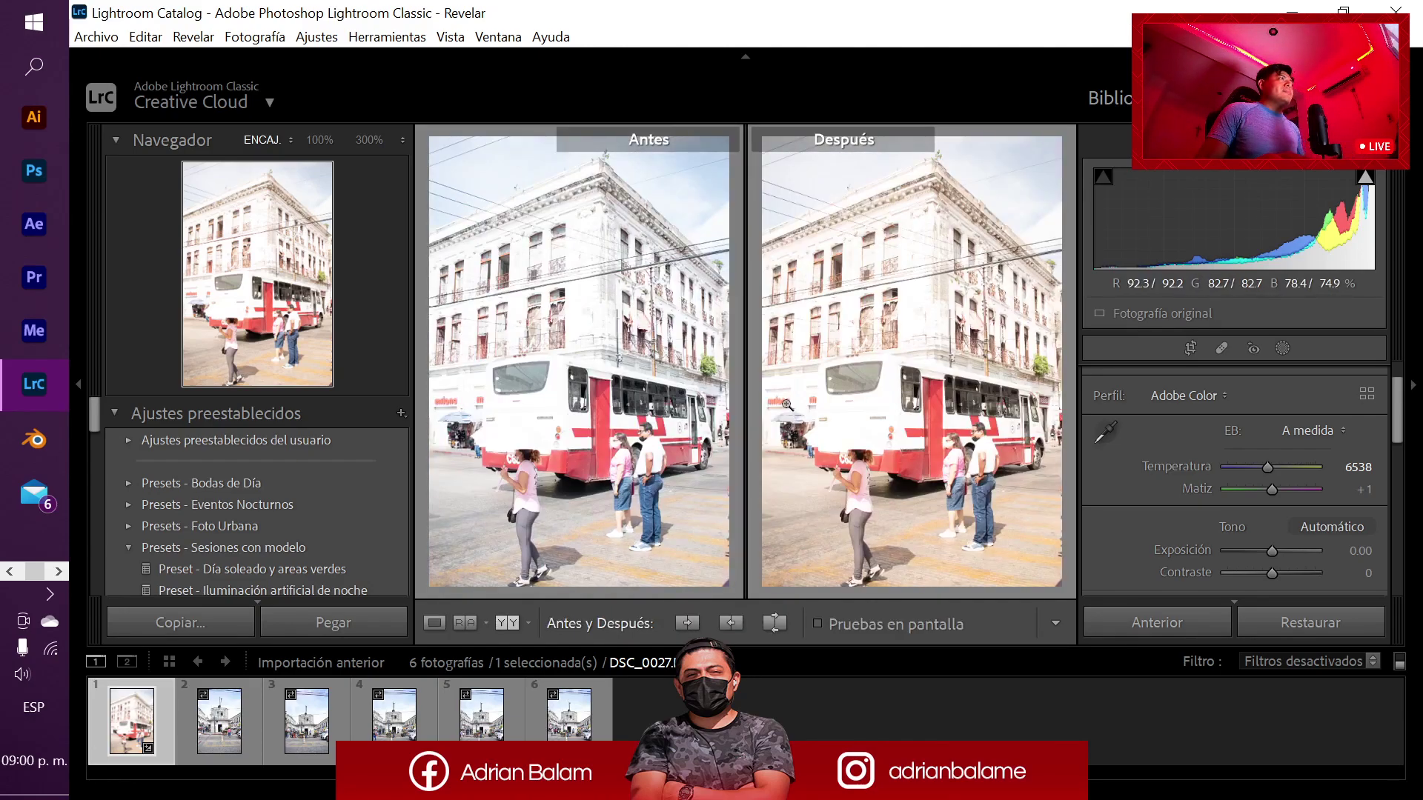
key(y)
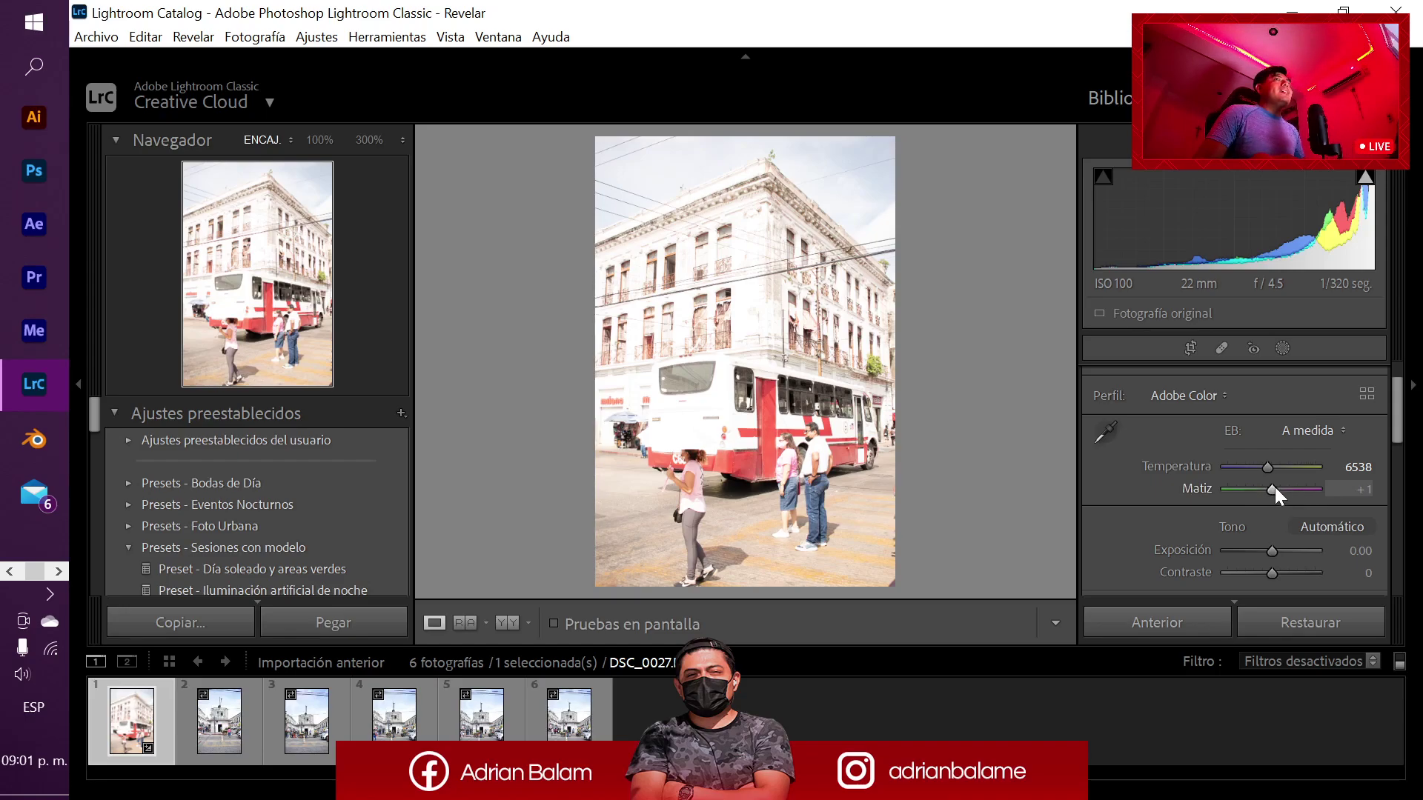
- Shift the bus photo's tint to +16 and compare it with the original side by side
drag(1274, 486, 1279, 491)
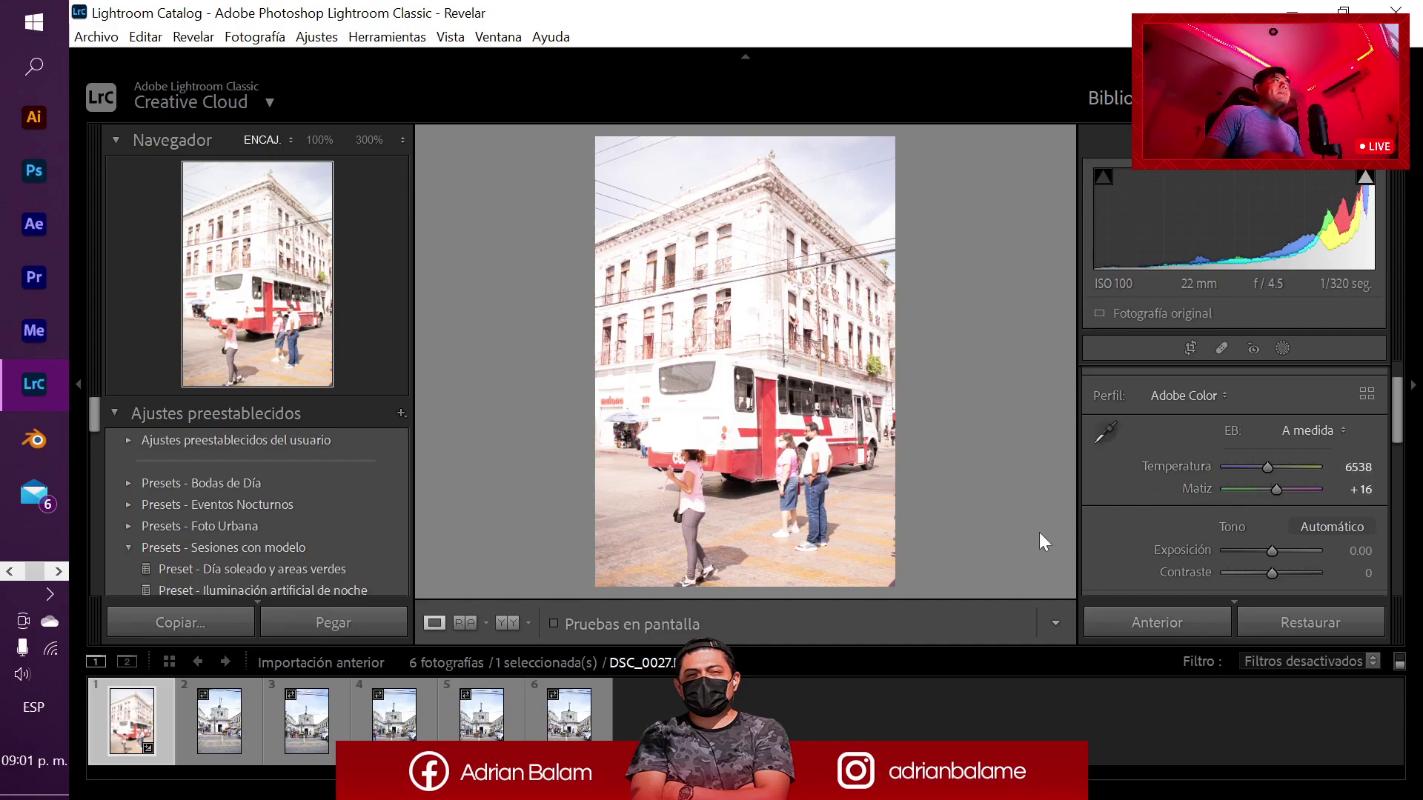
key(y)
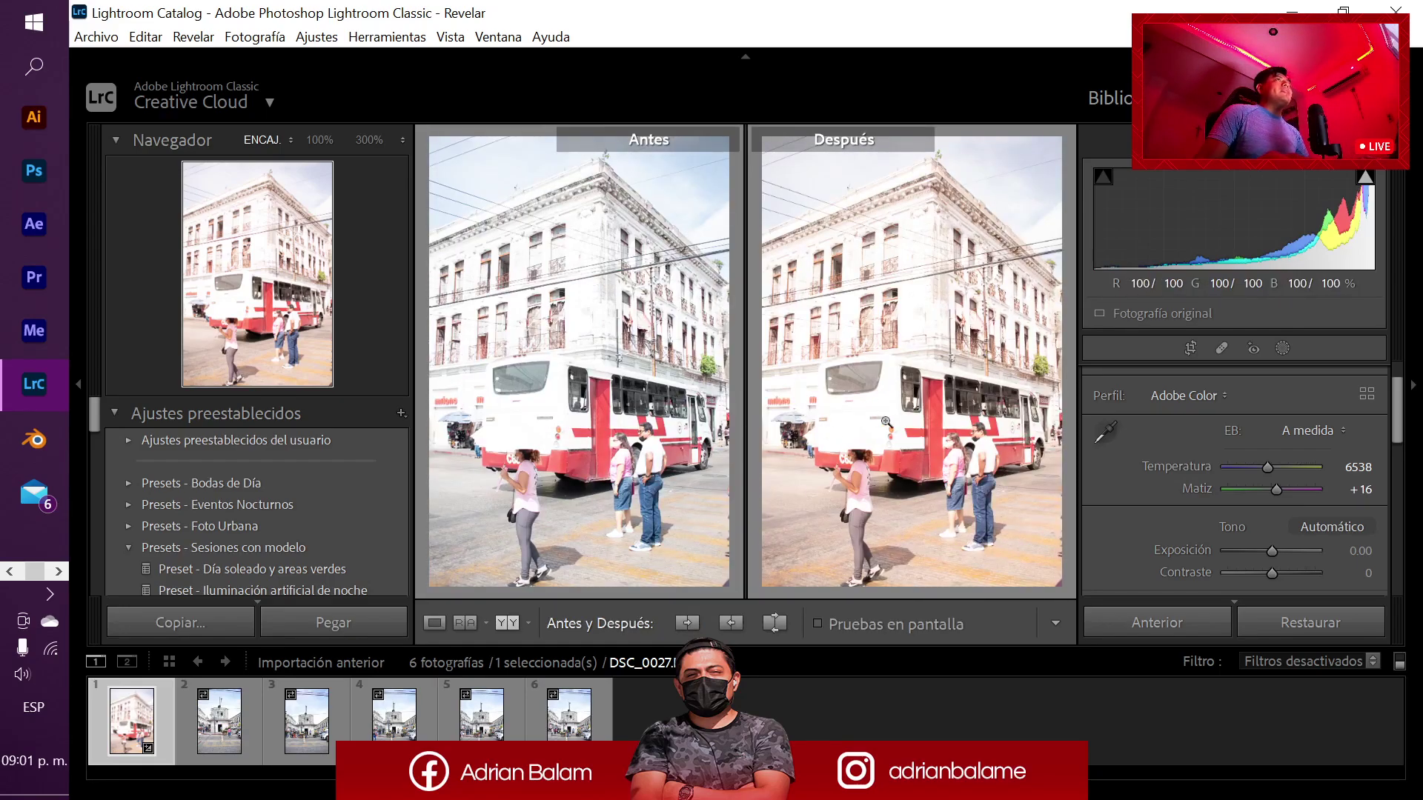
key(y)
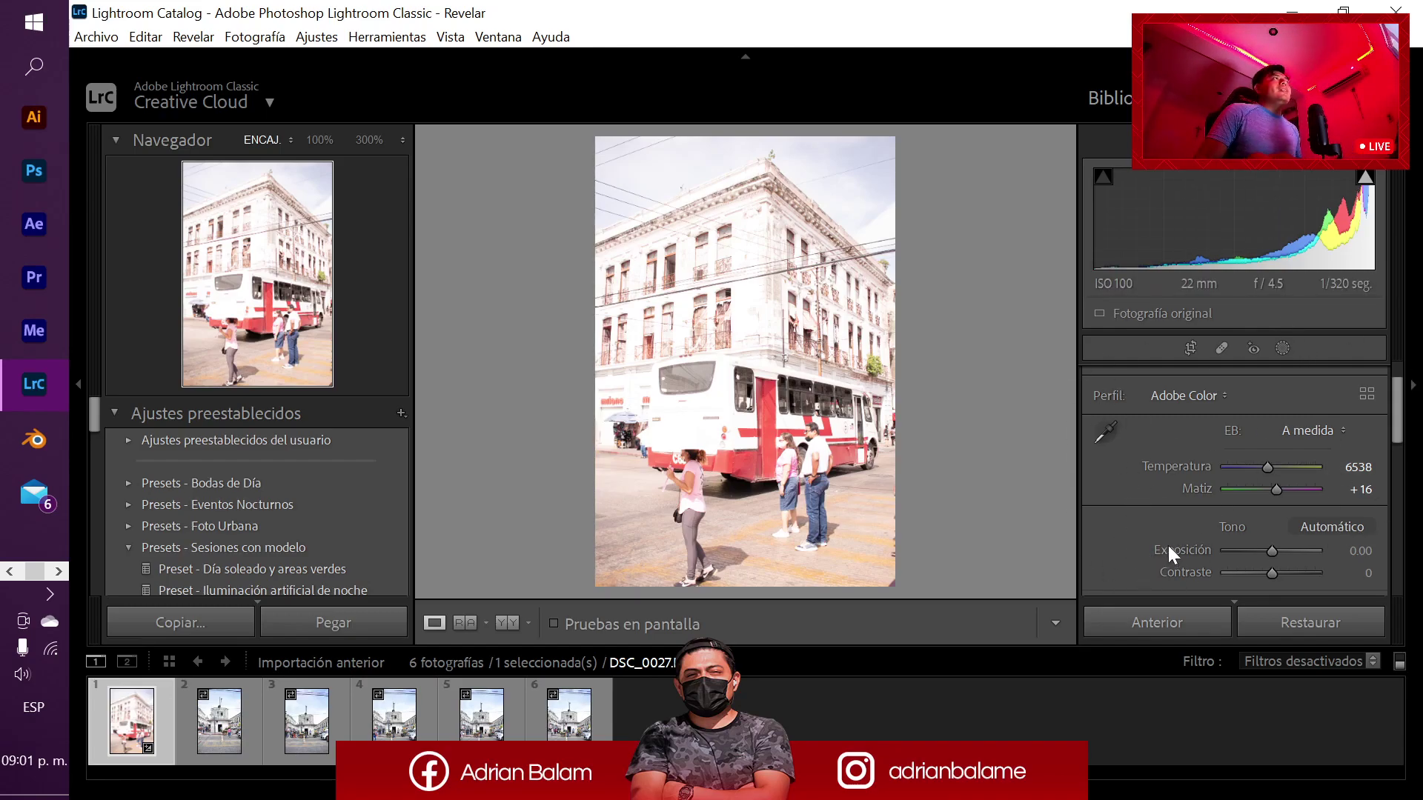
- Lower the exposure of the bus photo to −0.80 and check the before and after comparison
scroll(1123, 542, down, 1)
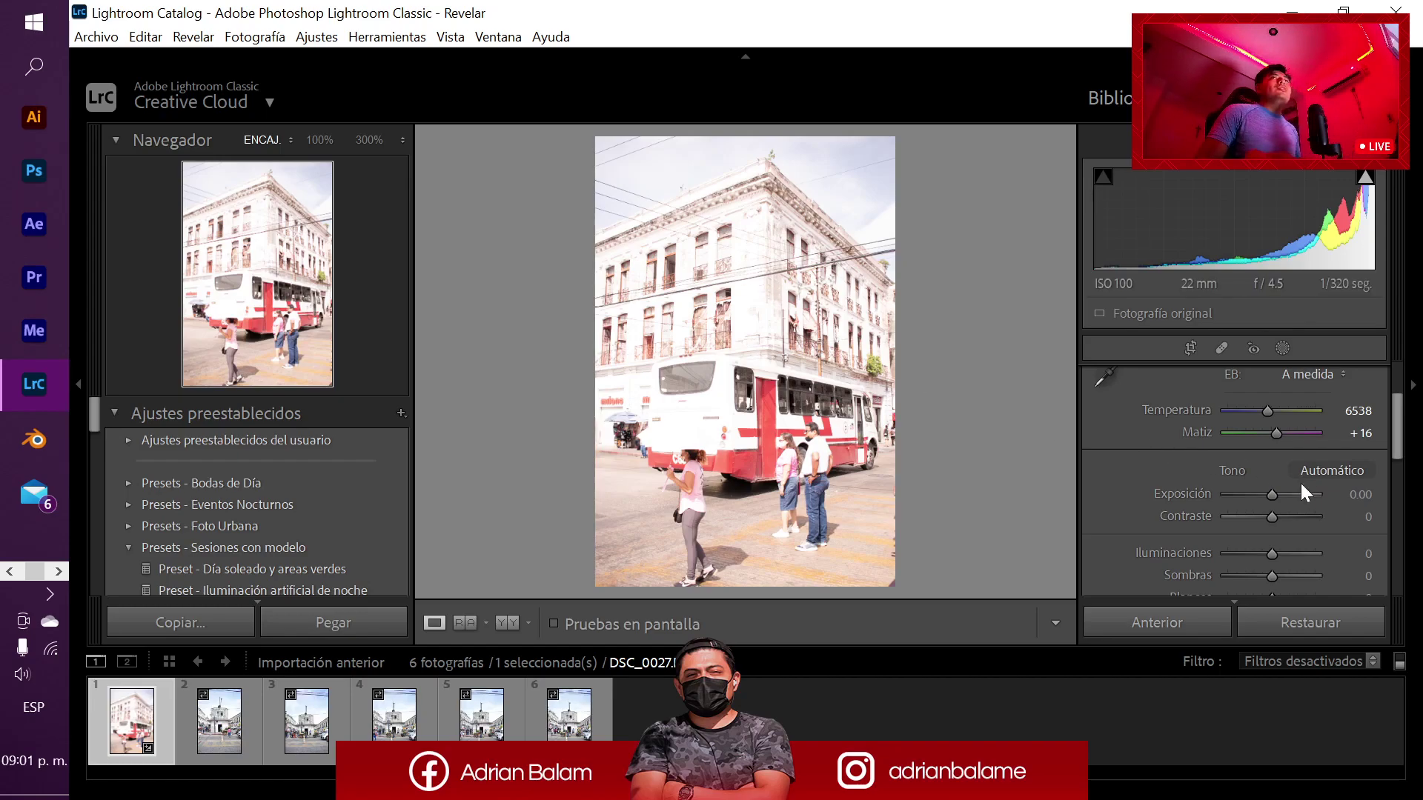
click(1350, 495)
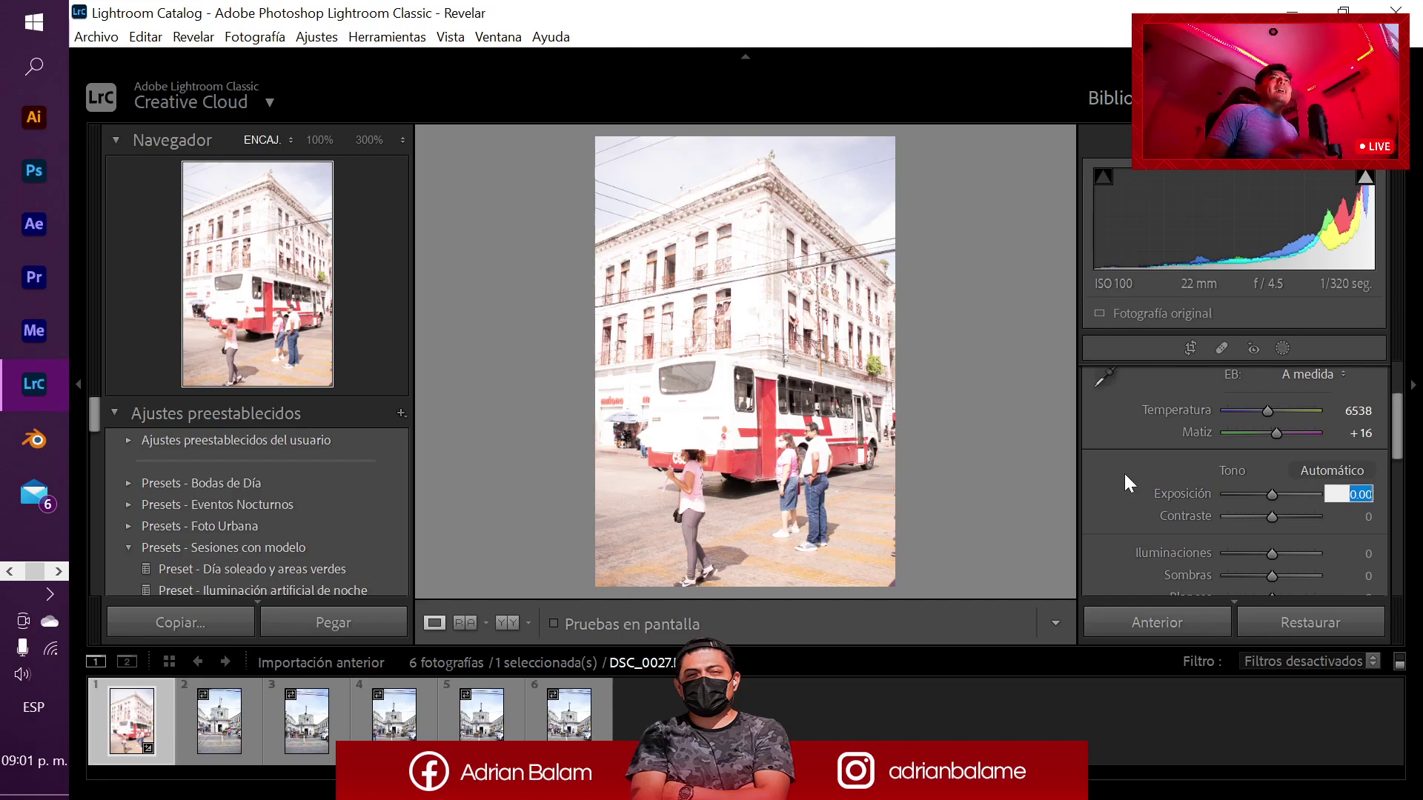
click(1272, 495)
mouse_move(1270, 493)
mouse_down()
mouse_move(1252, 496)
mouse_move(1290, 495)
mouse_move(1264, 495)
mouse_up()
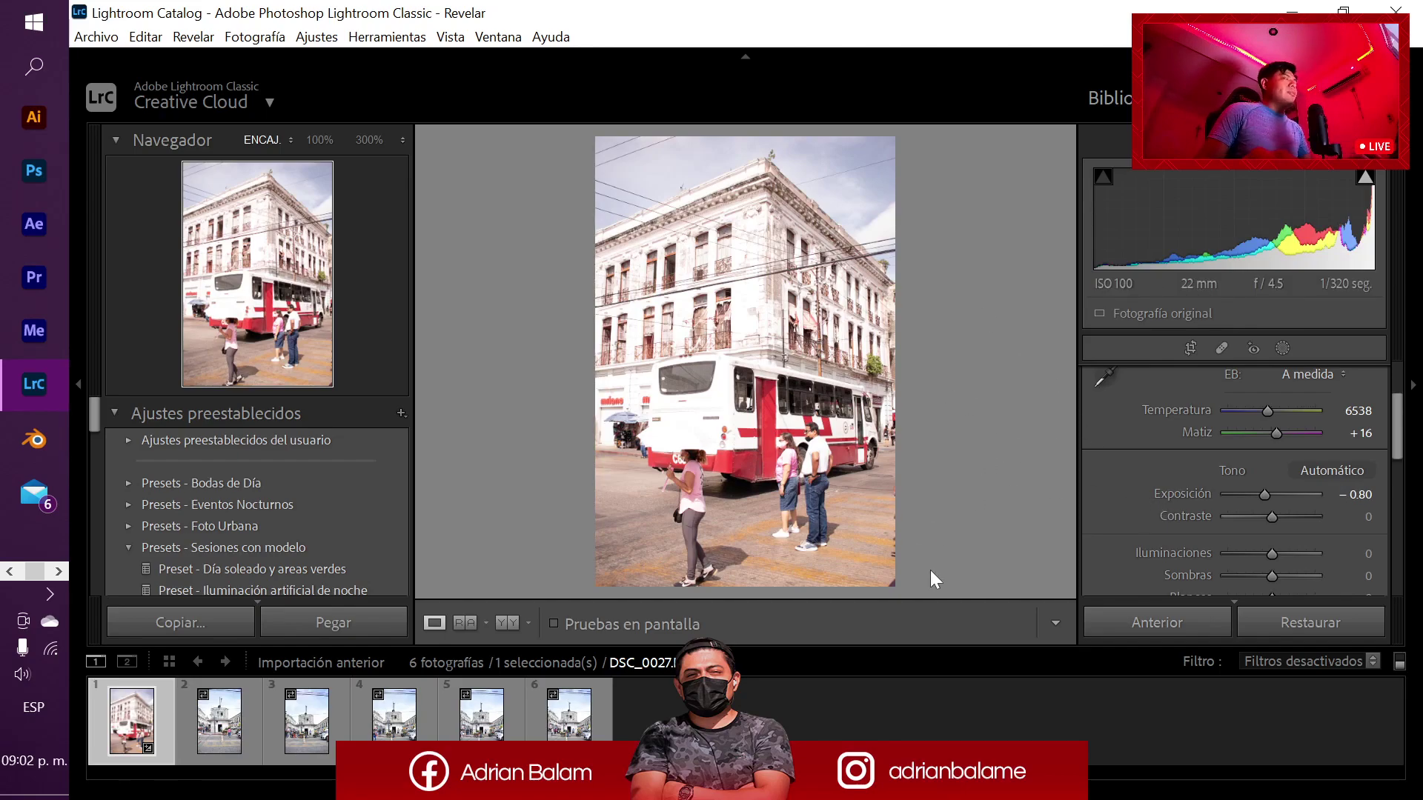
key(y)
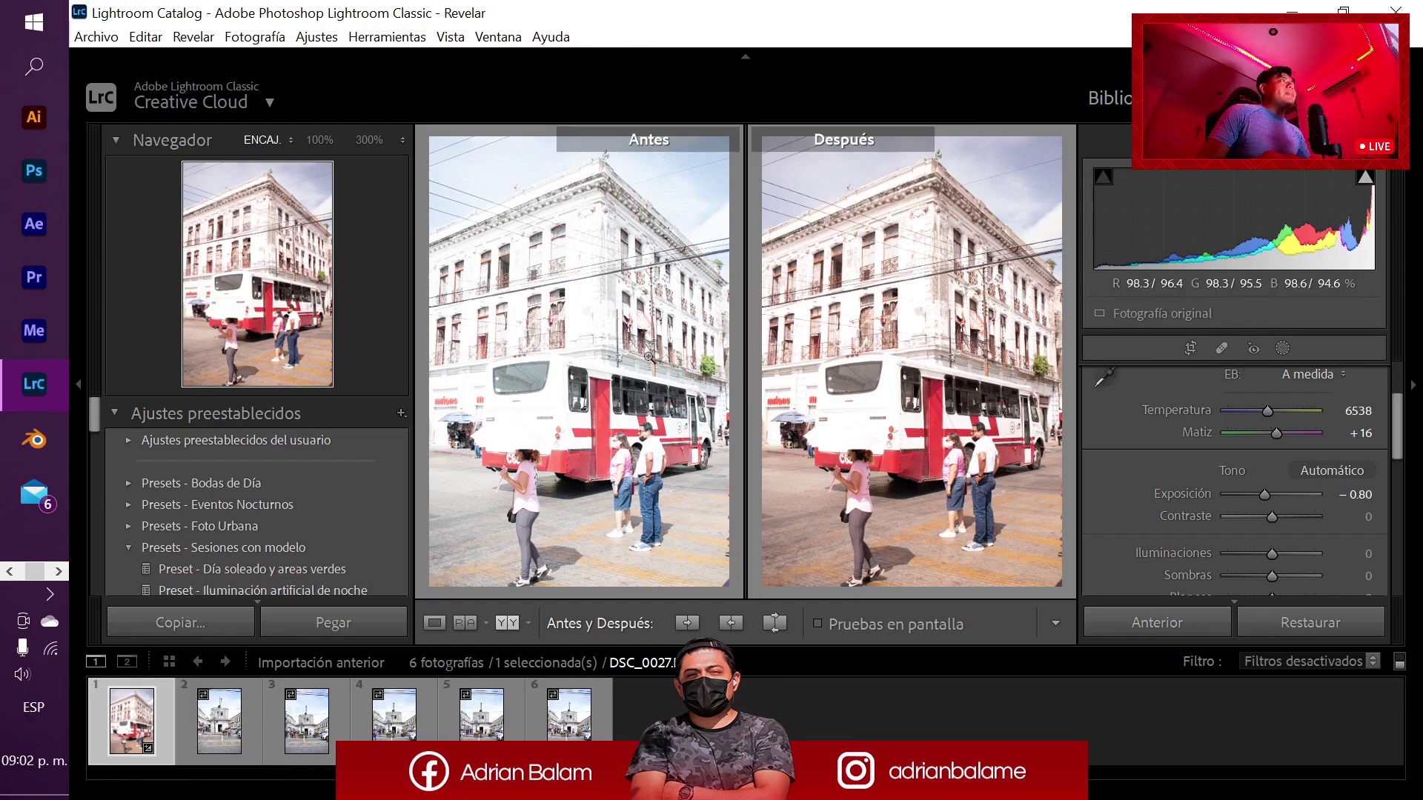
key(y)
- Try the contrast at +9 and −100 and the highlights at −100, resetting both to 0
scroll(1118, 517, down, 1)
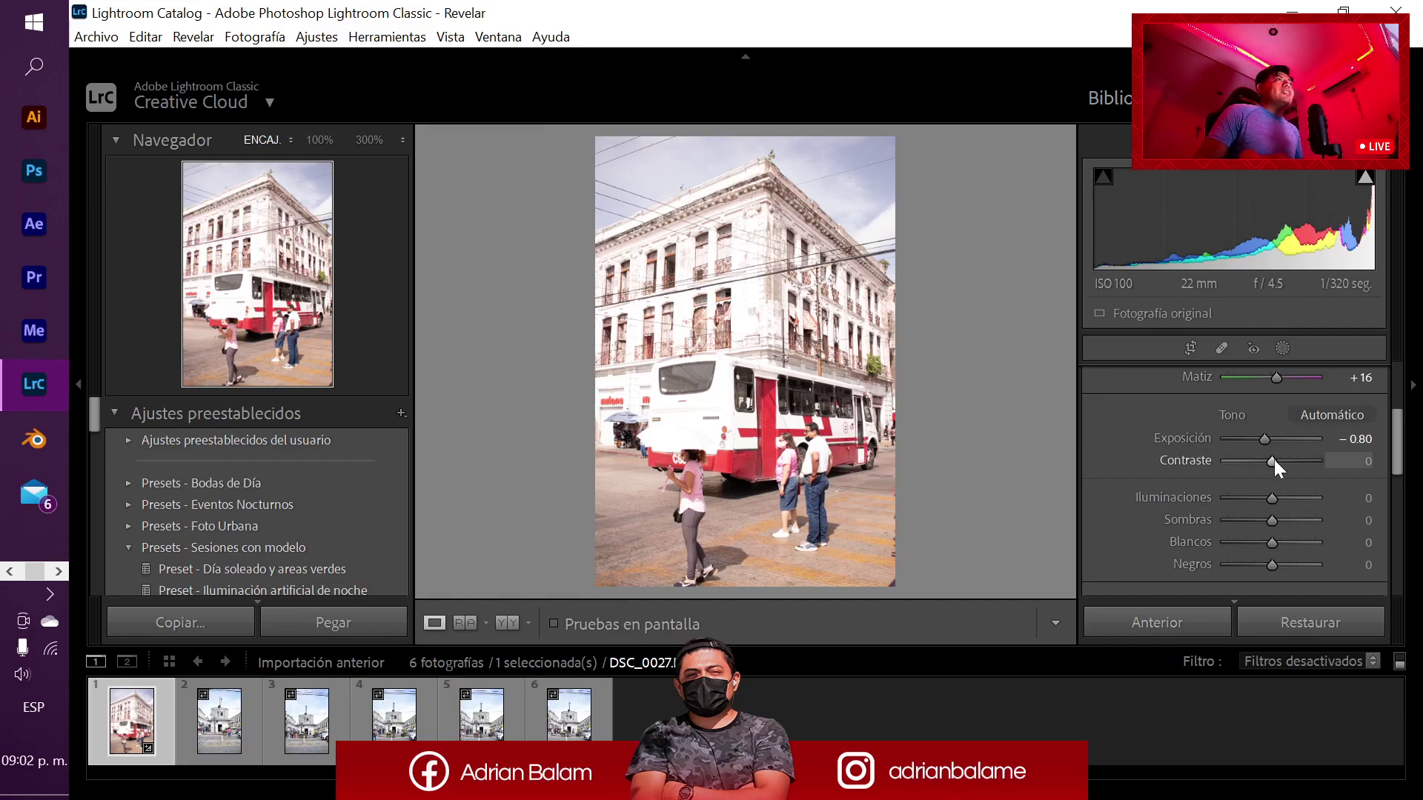
mouse_move(1274, 459)
mouse_down()
mouse_move(1304, 461)
mouse_move(1252, 462)
mouse_move(1278, 465)
mouse_up()
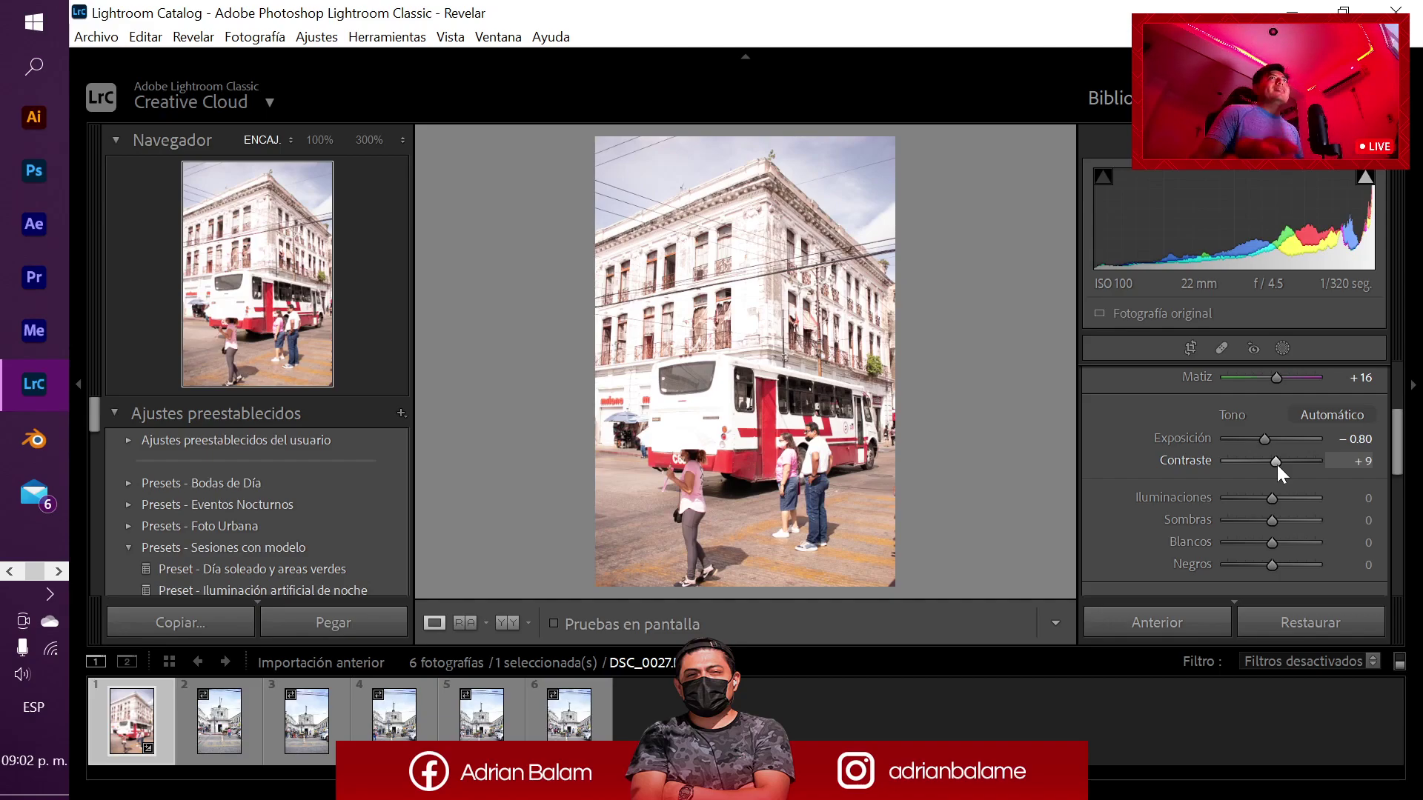
drag(1273, 461, 1211, 467)
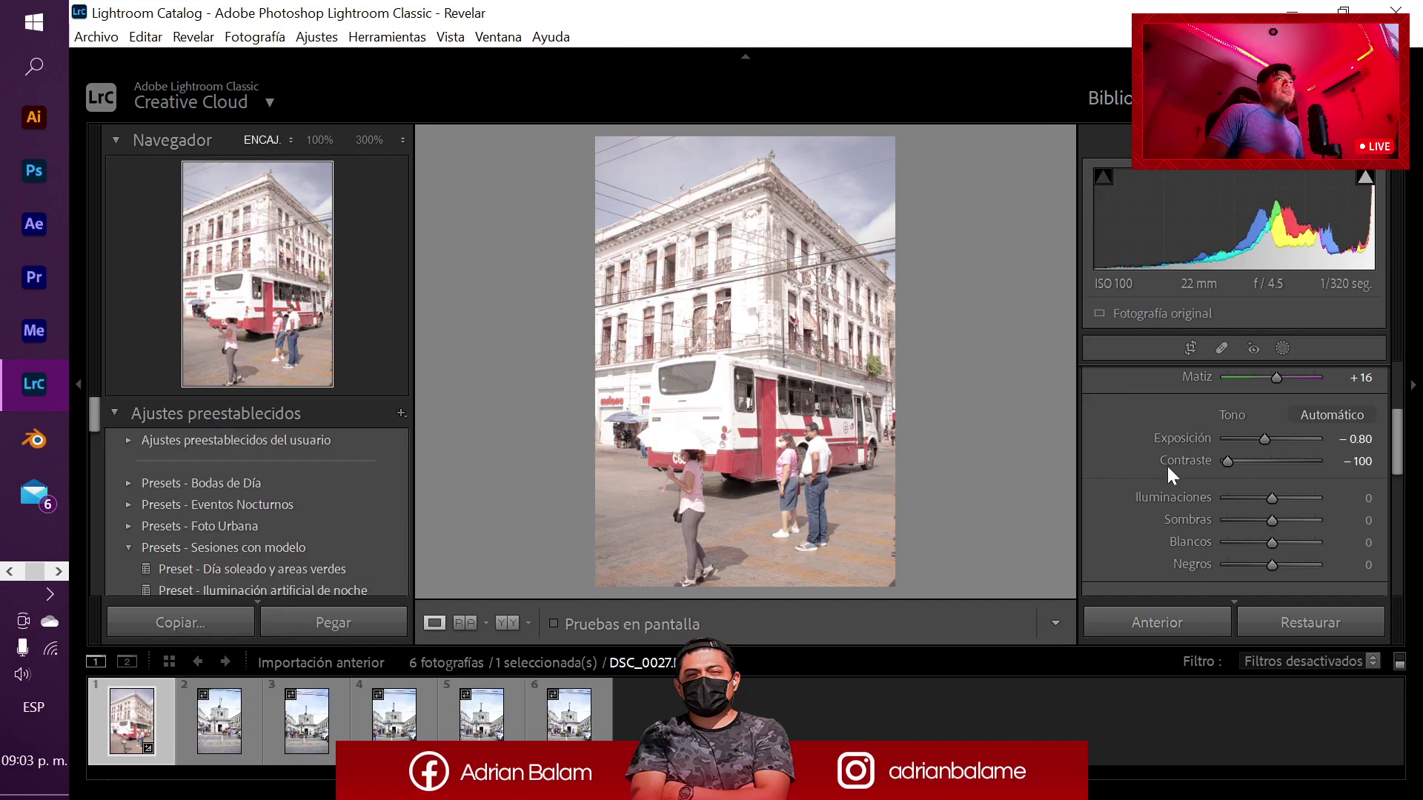
double_click(1176, 461)
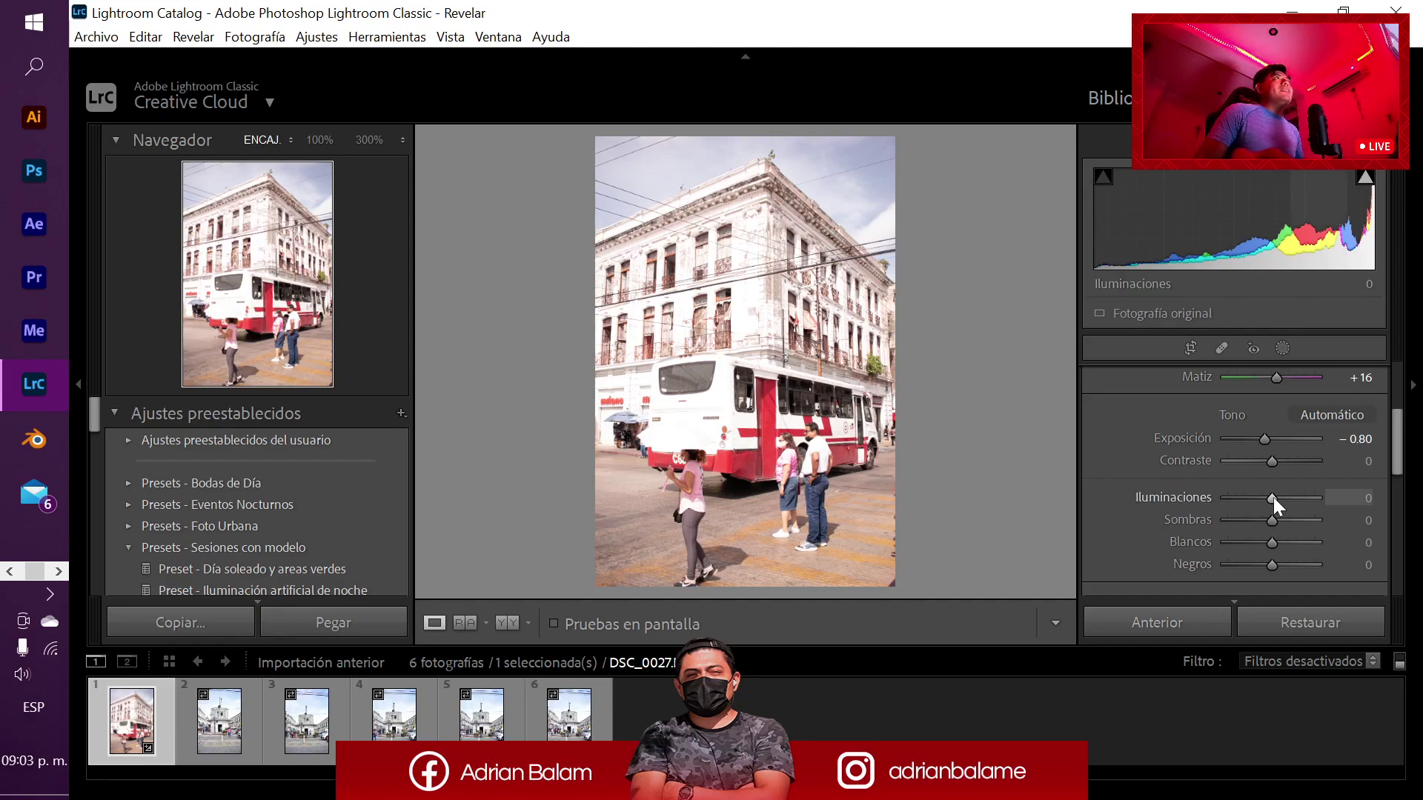
drag(1273, 497, 1203, 501)
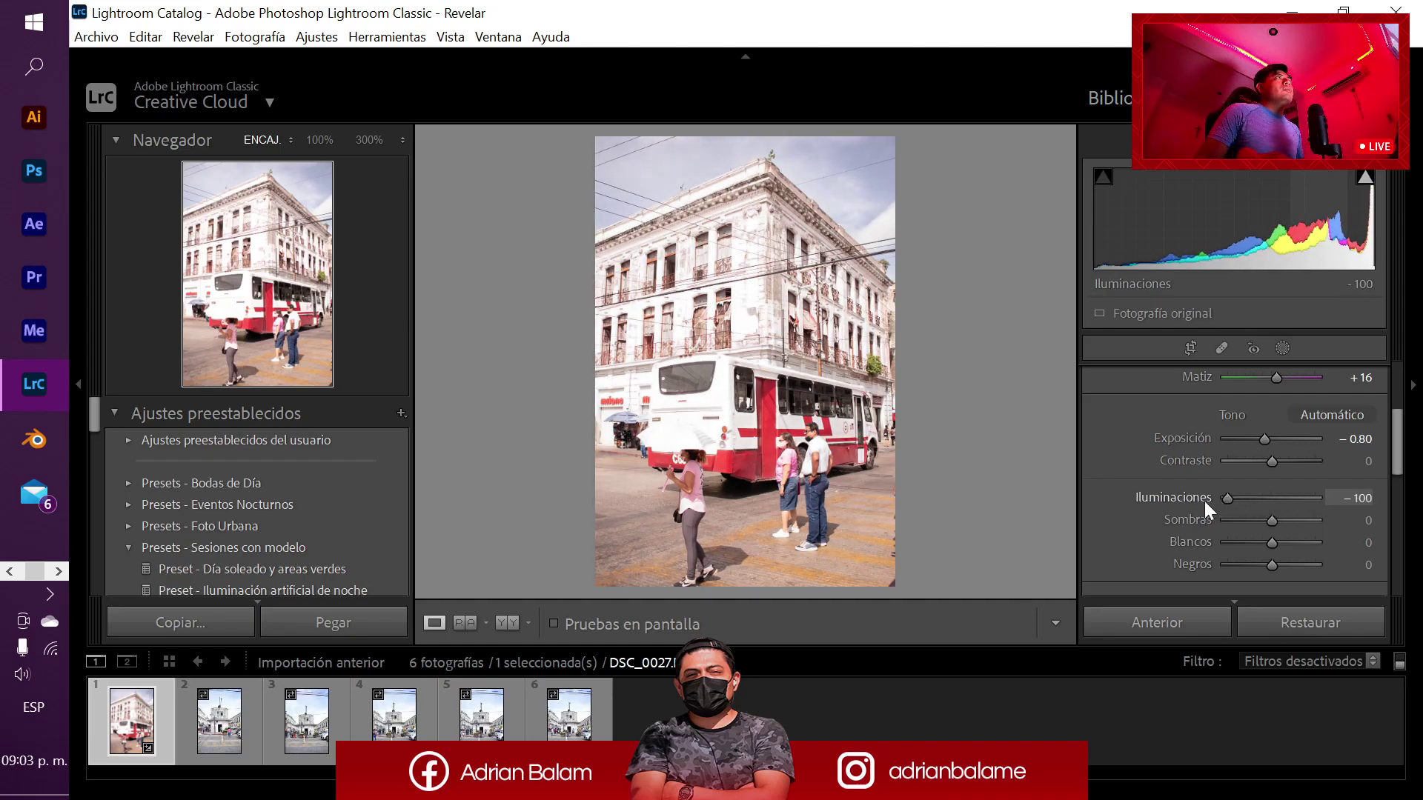
double_click(1165, 495)
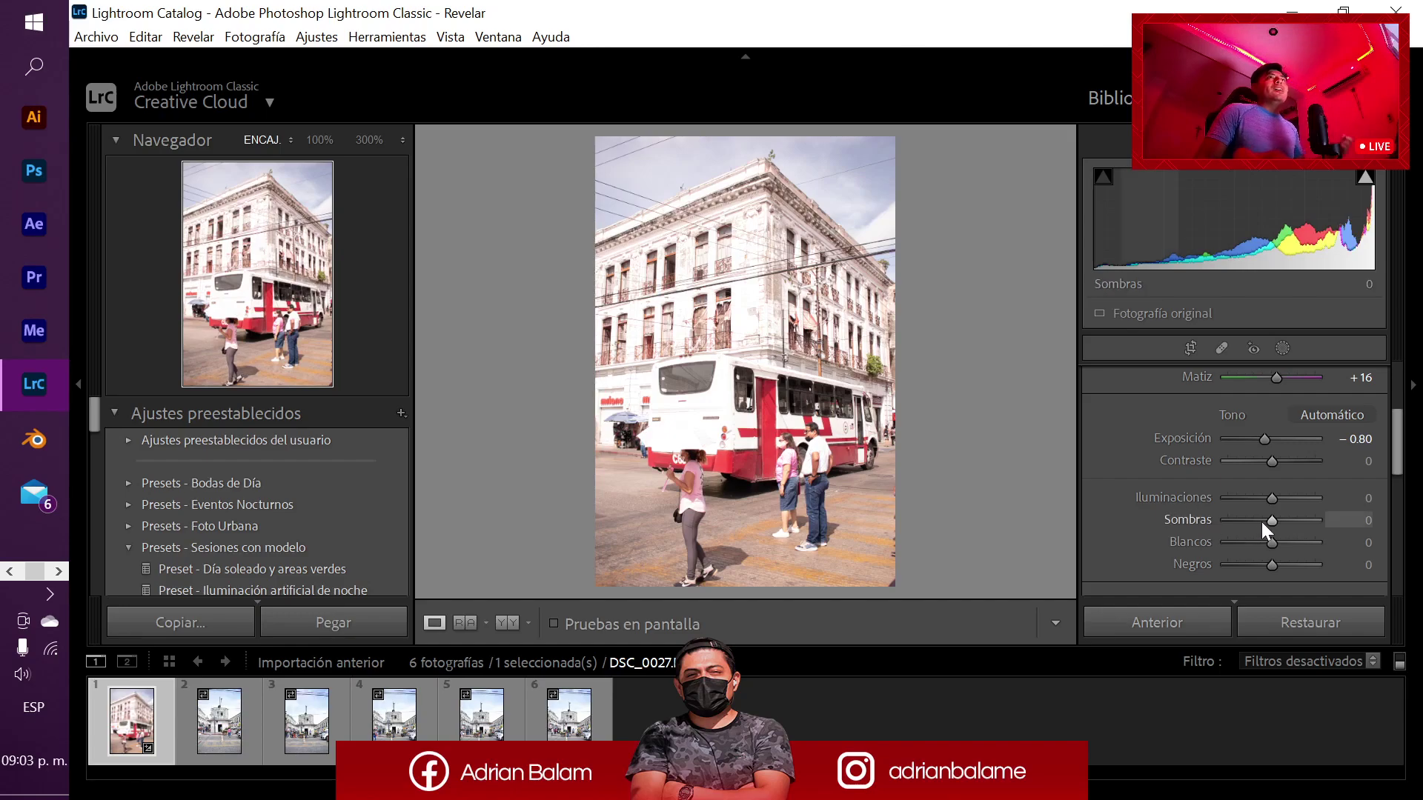
- Try the shadows at −100 and +100, settle on −29, and compare the result with the original
drag(1272, 518, 1204, 521)
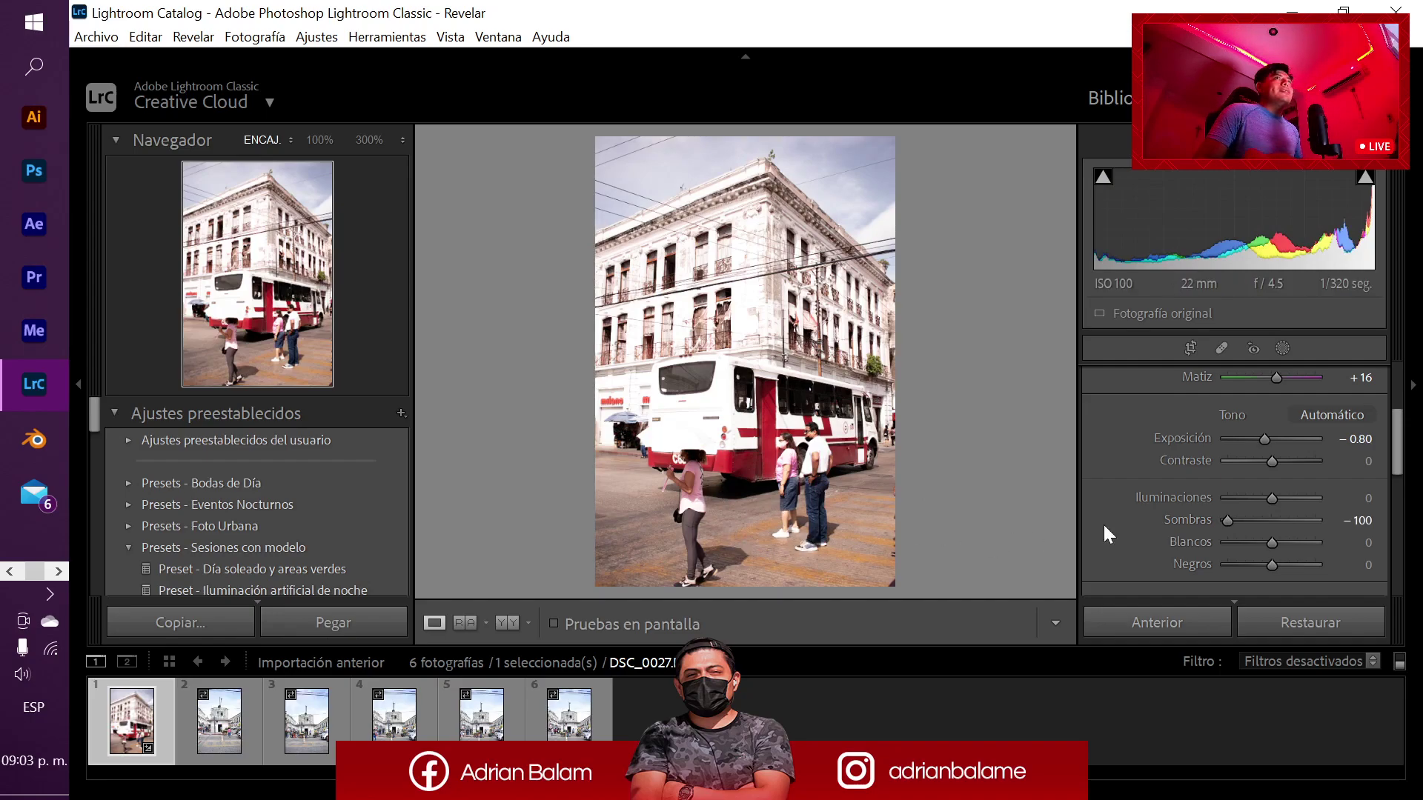
drag(1227, 522, 1310, 518)
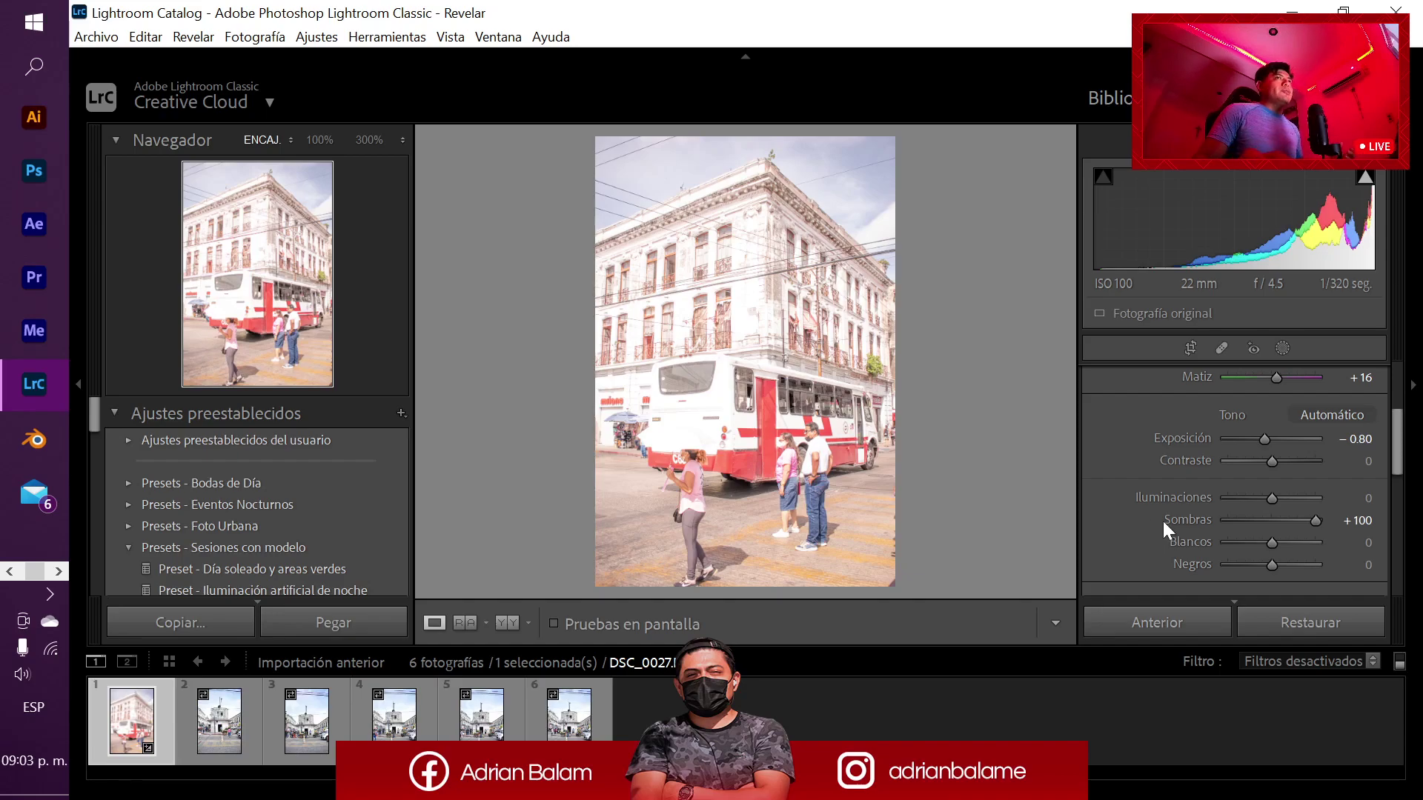
drag(1316, 517, 1260, 522)
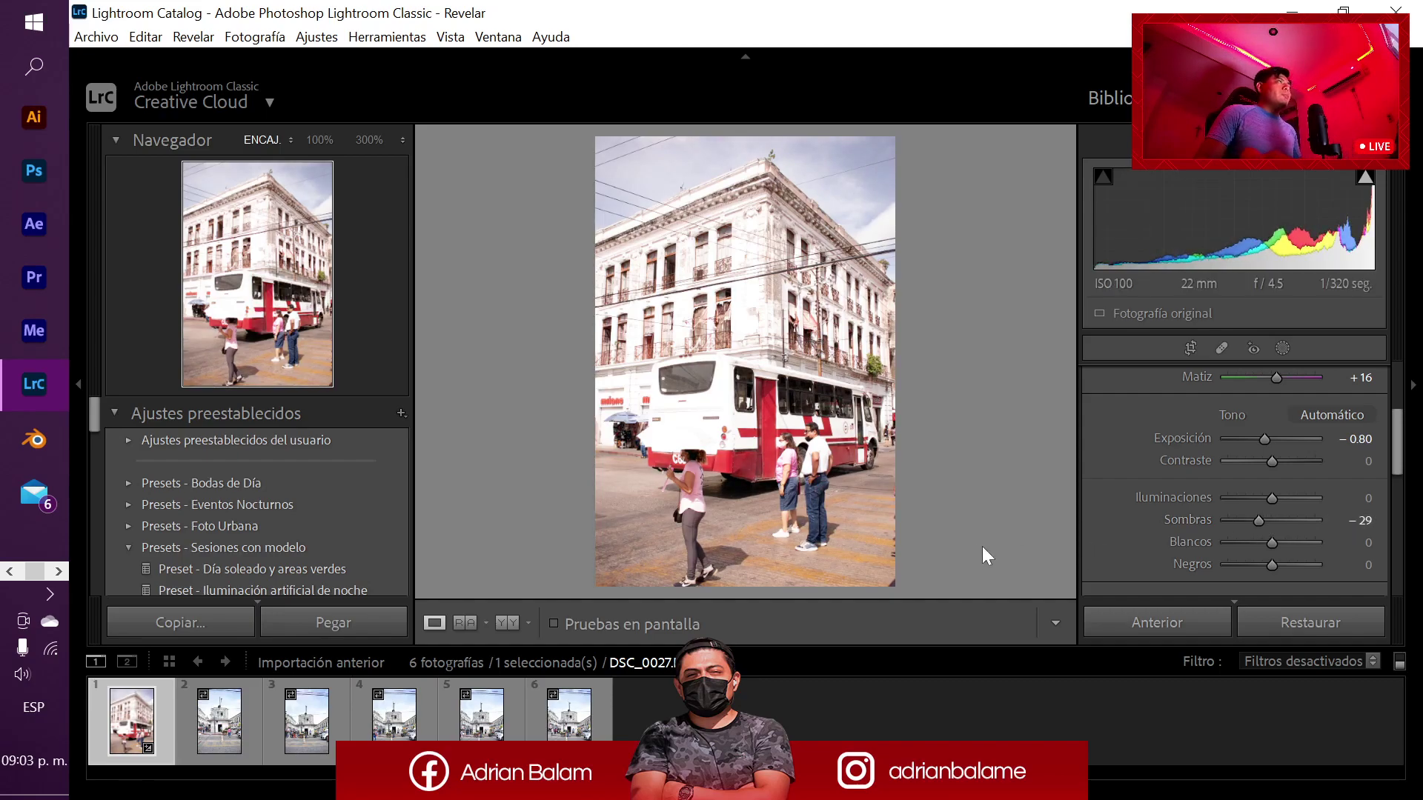
key(y)
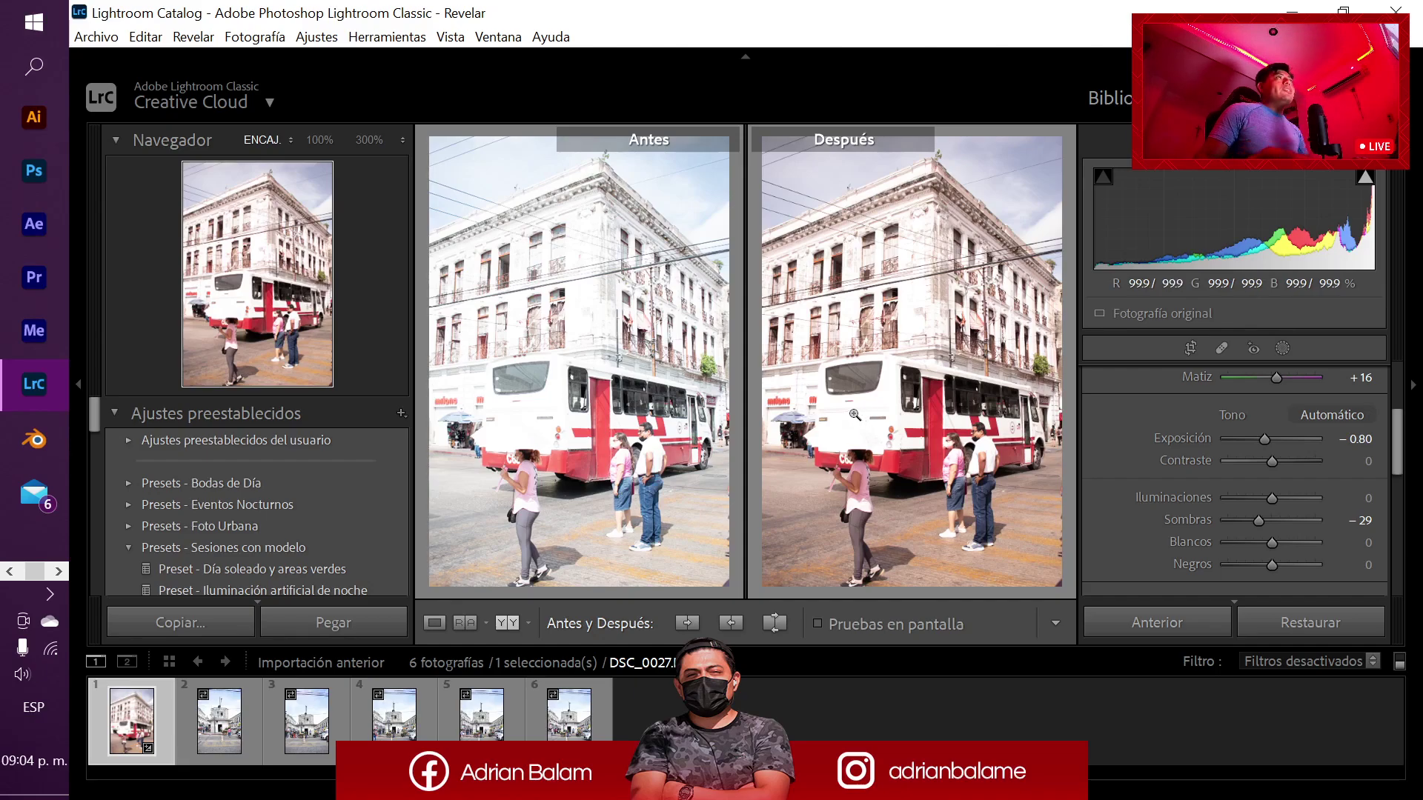
key(y)
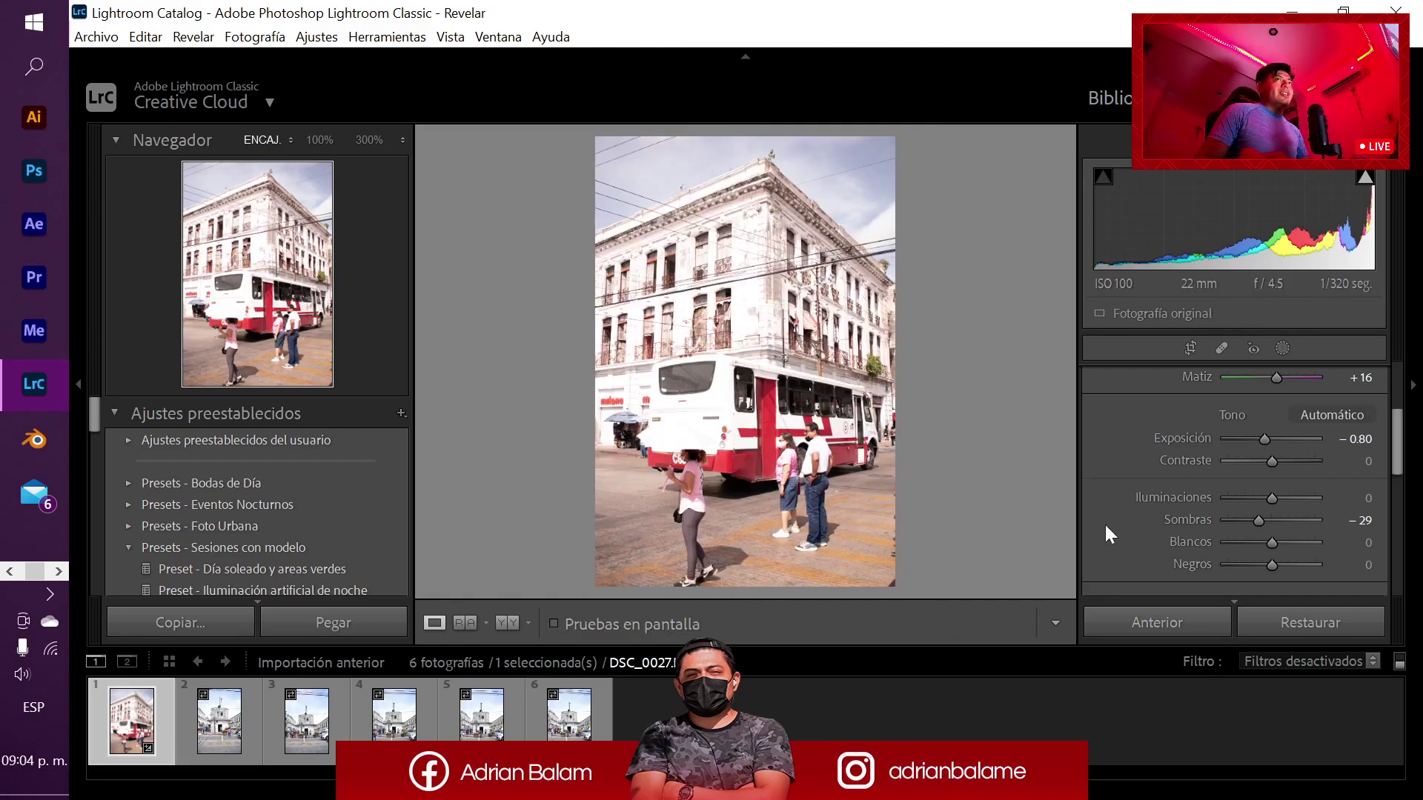
- Try the whites at −23 and the blacks at +8, undoing each change
scroll(1104, 527, down, 1)
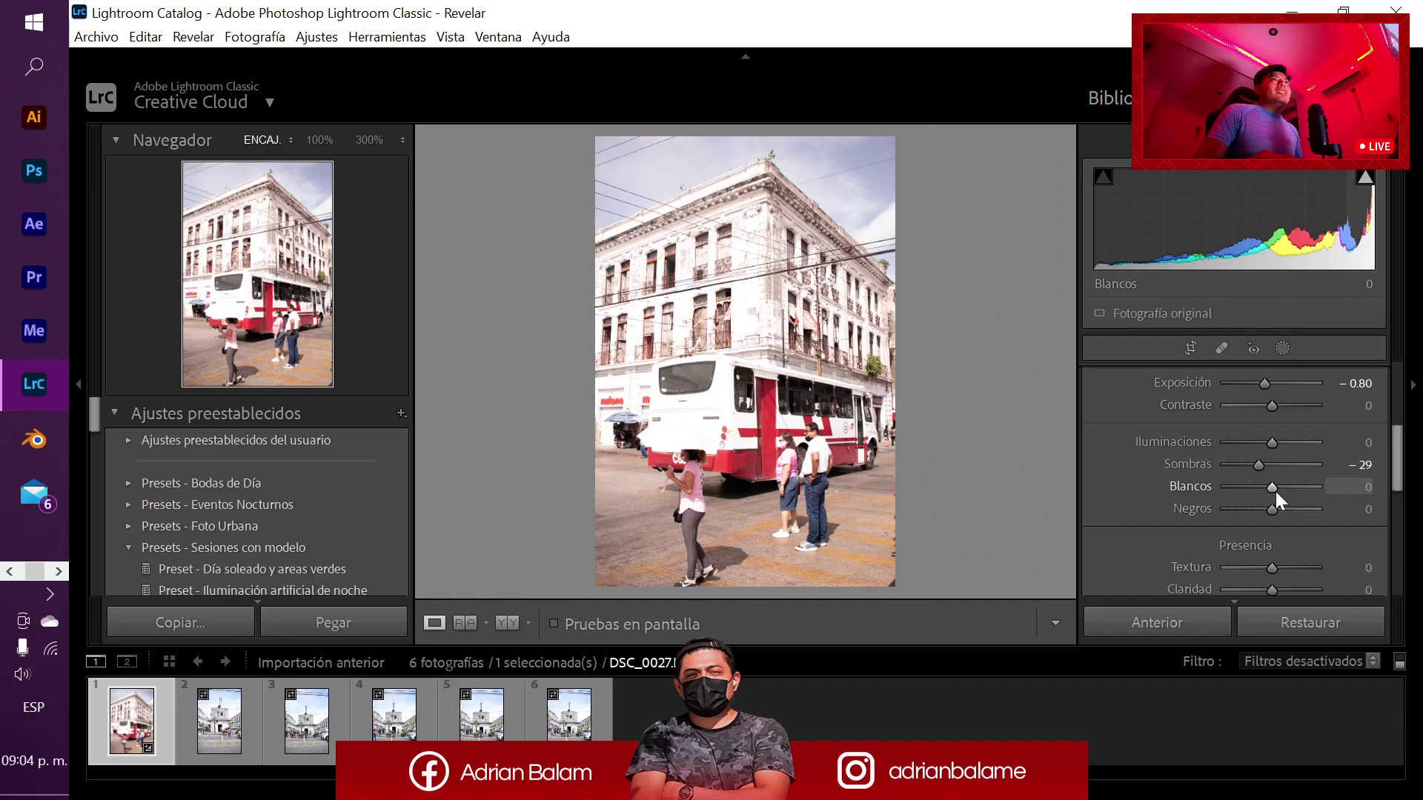
mouse_move(1273, 488)
mouse_down()
mouse_move(1291, 488)
mouse_move(1262, 491)
mouse_up()
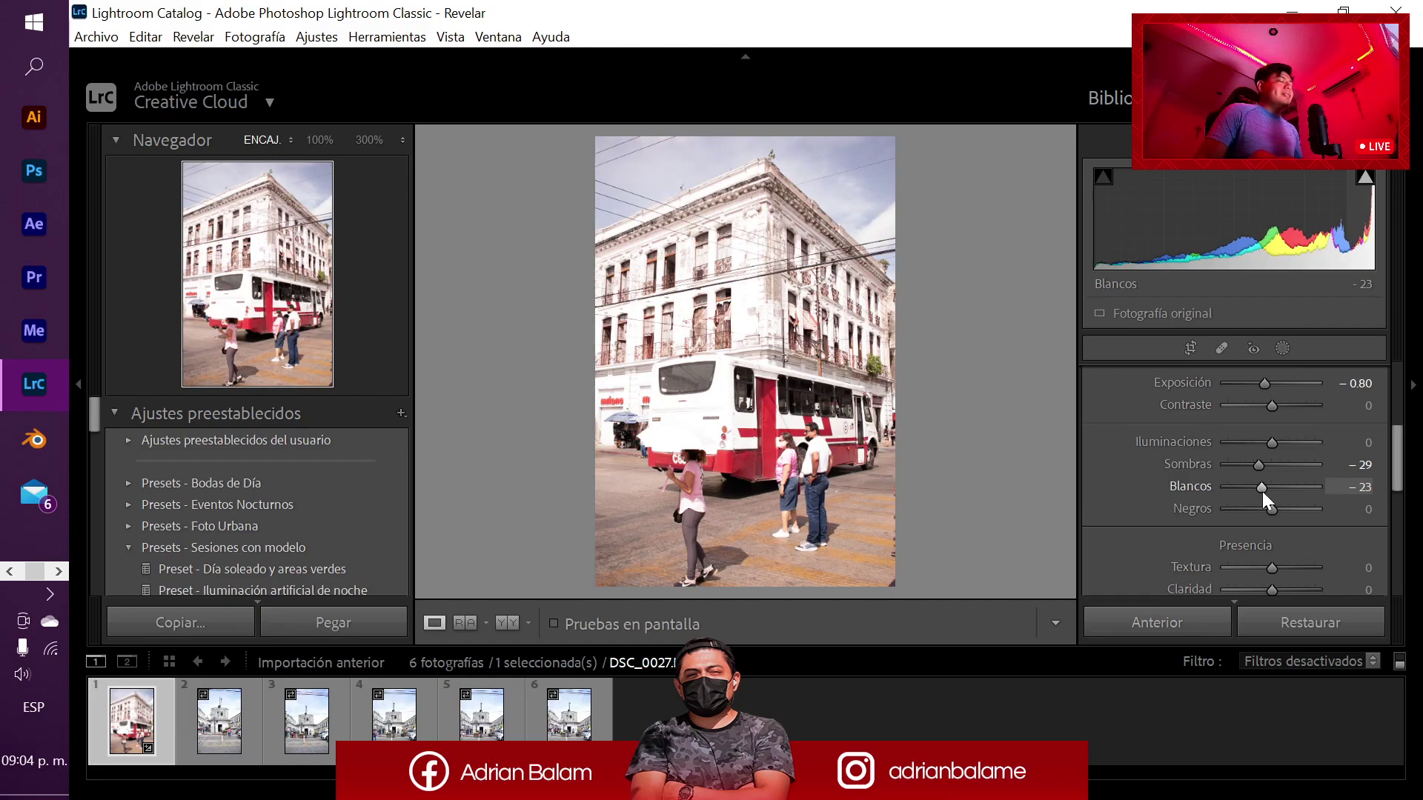
key(ctrl+z)
mouse_move(1270, 508)
mouse_down()
mouse_move(1284, 509)
mouse_move(1254, 509)
mouse_move(1273, 509)
mouse_up()
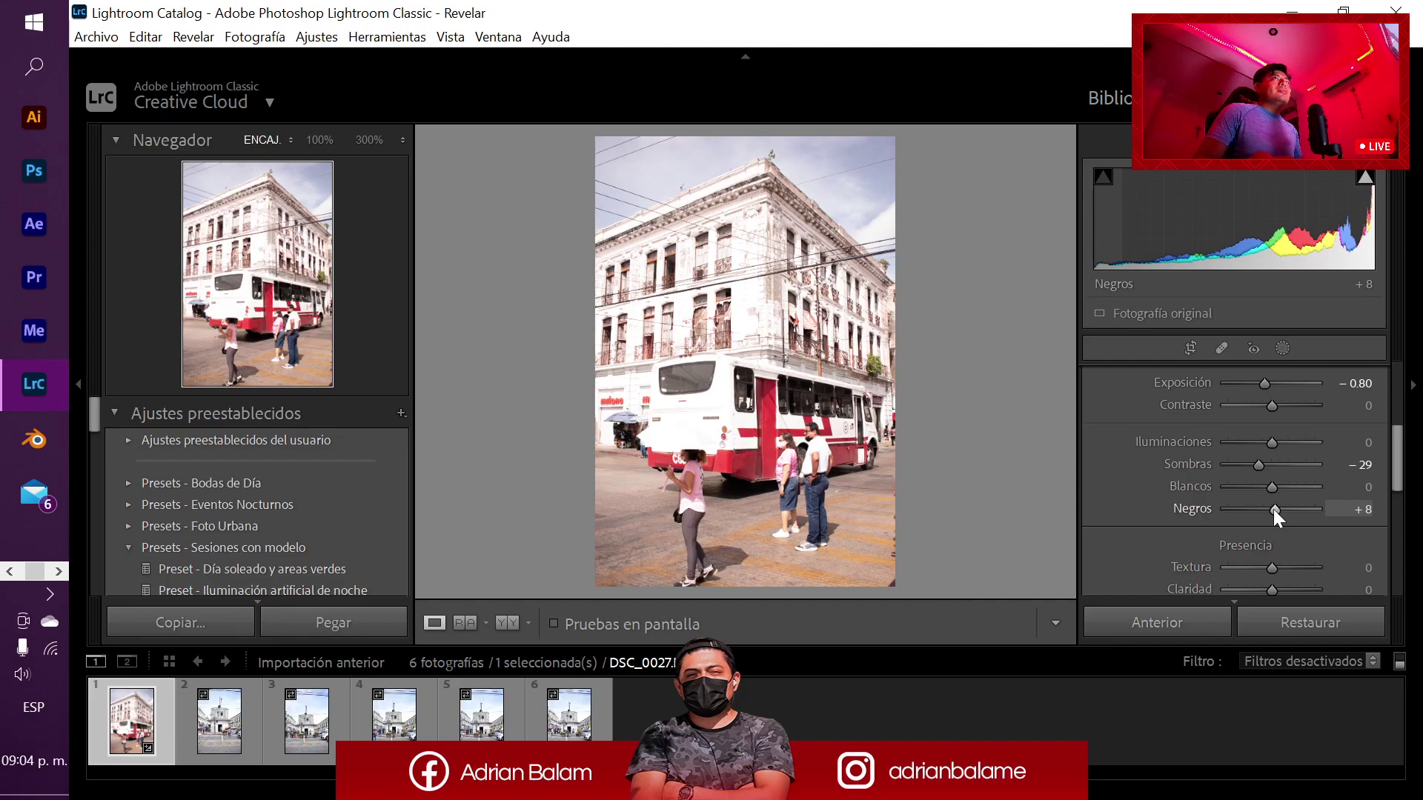
key(ctrl+z)
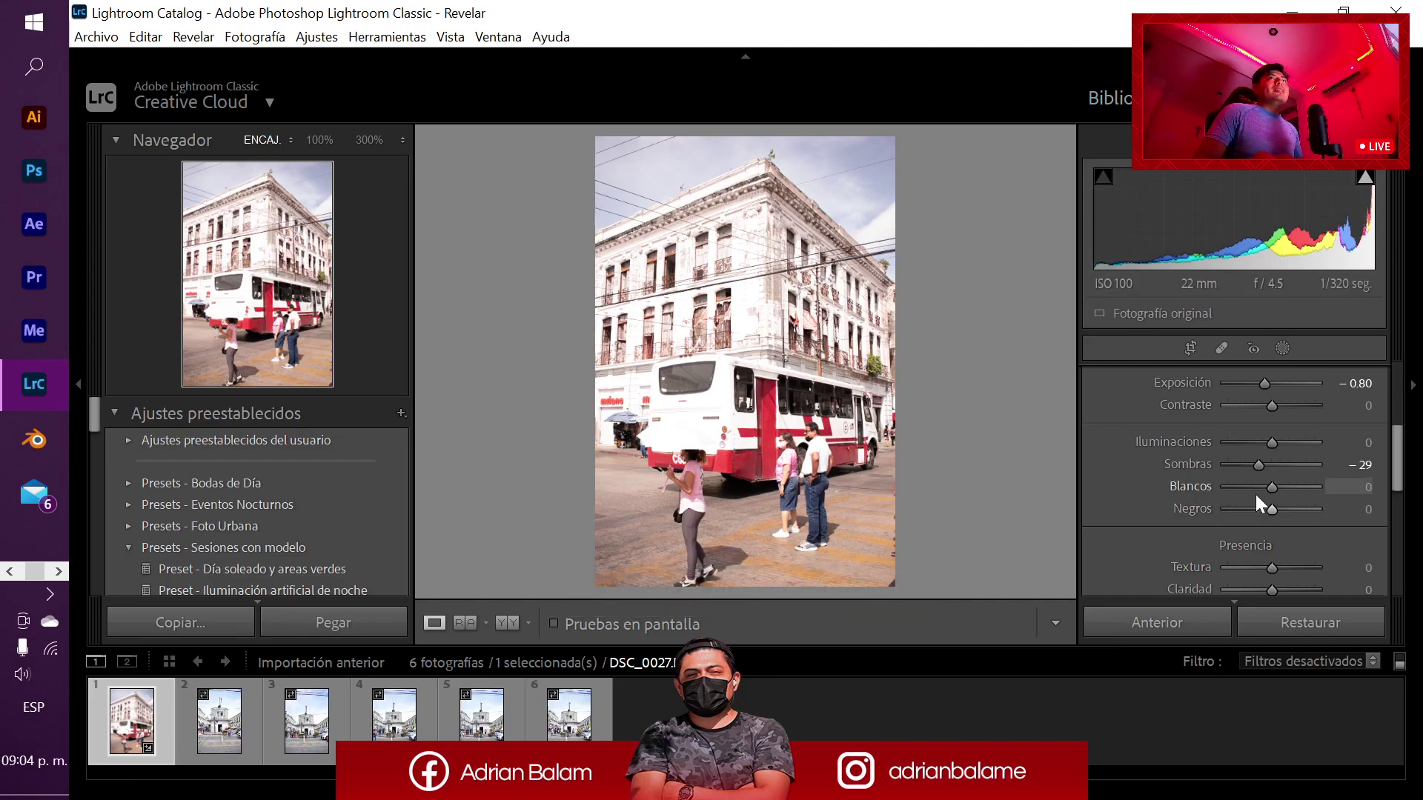
scroll(1138, 522, down, 1)
scroll(1118, 465, up, 2)
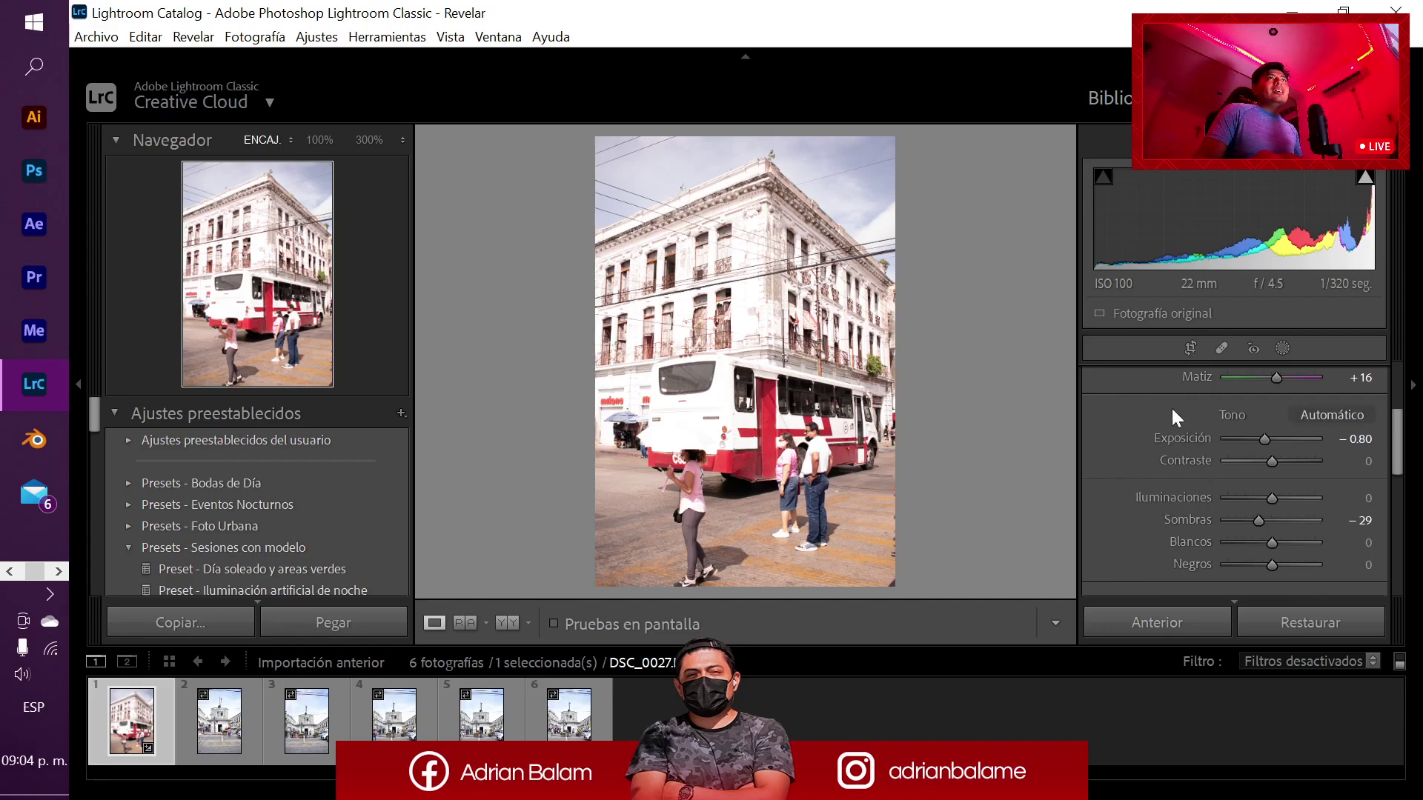
scroll(1135, 466, down, 3)
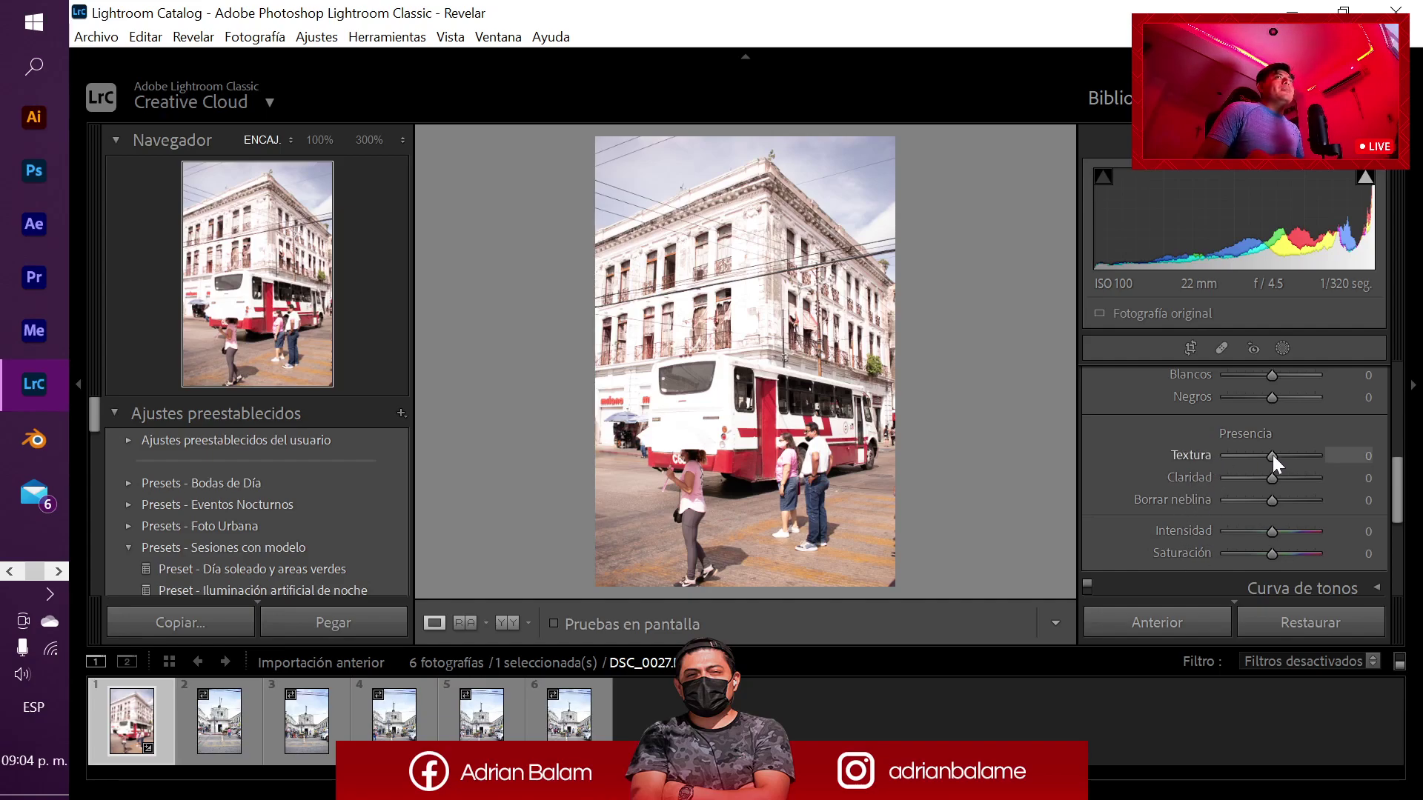
scroll(1230, 455, up, 3)
scroll(1274, 455, up, 5)
key(ctrl+z)
key(ctrl+z)
- Try the texture at +65 and −55 and the clarity at −100, resetting both to 0
drag(1270, 455, 1297, 460)
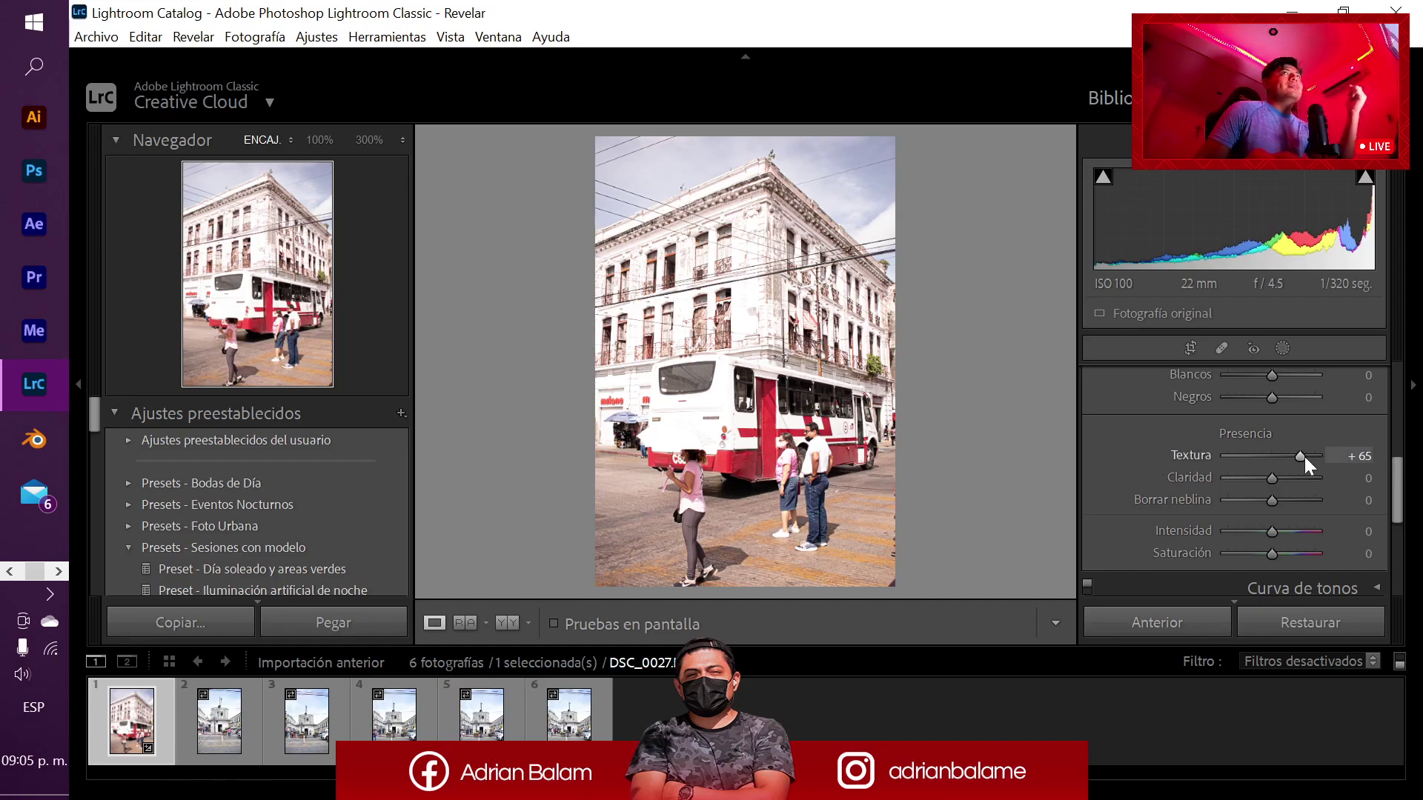
drag(1301, 452, 1249, 454)
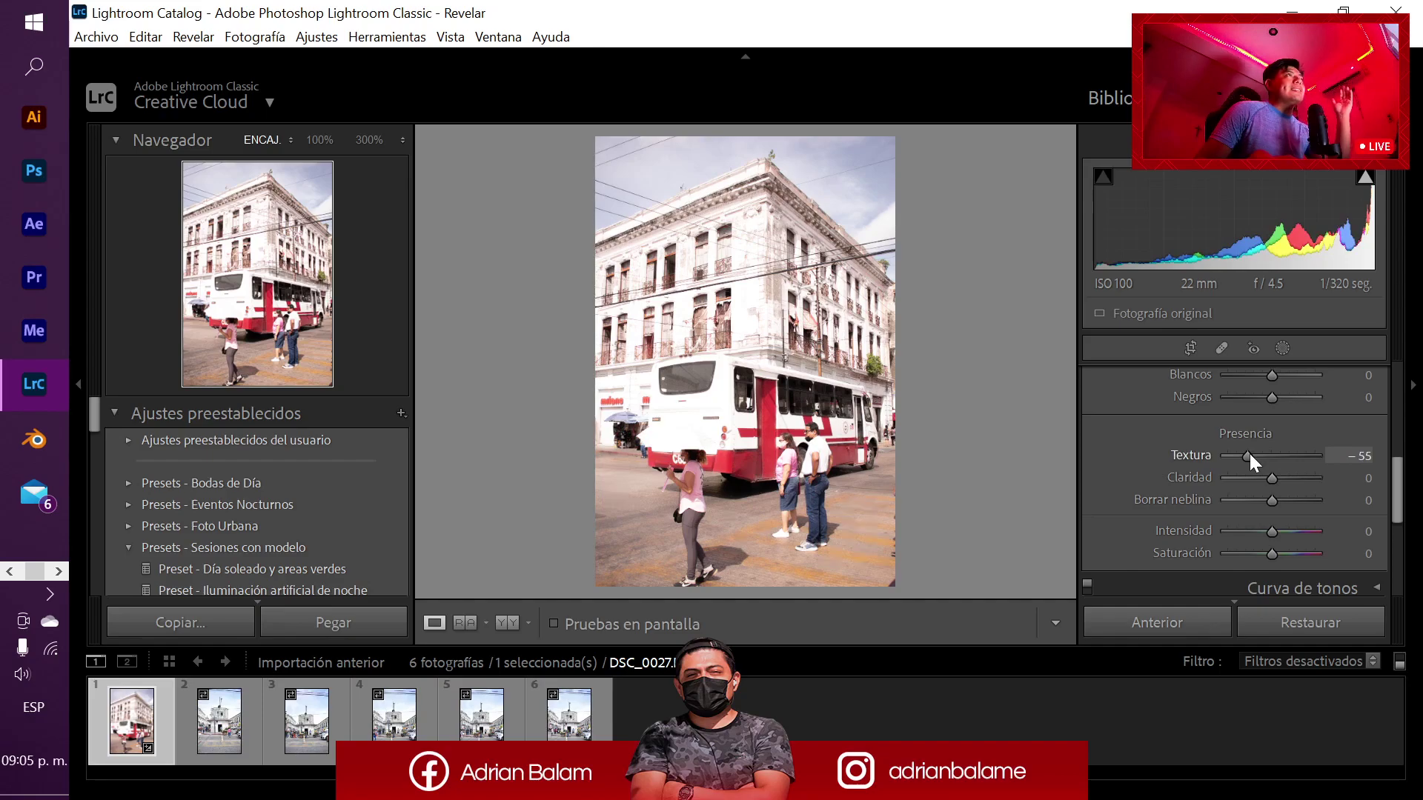
double_click(1199, 452)
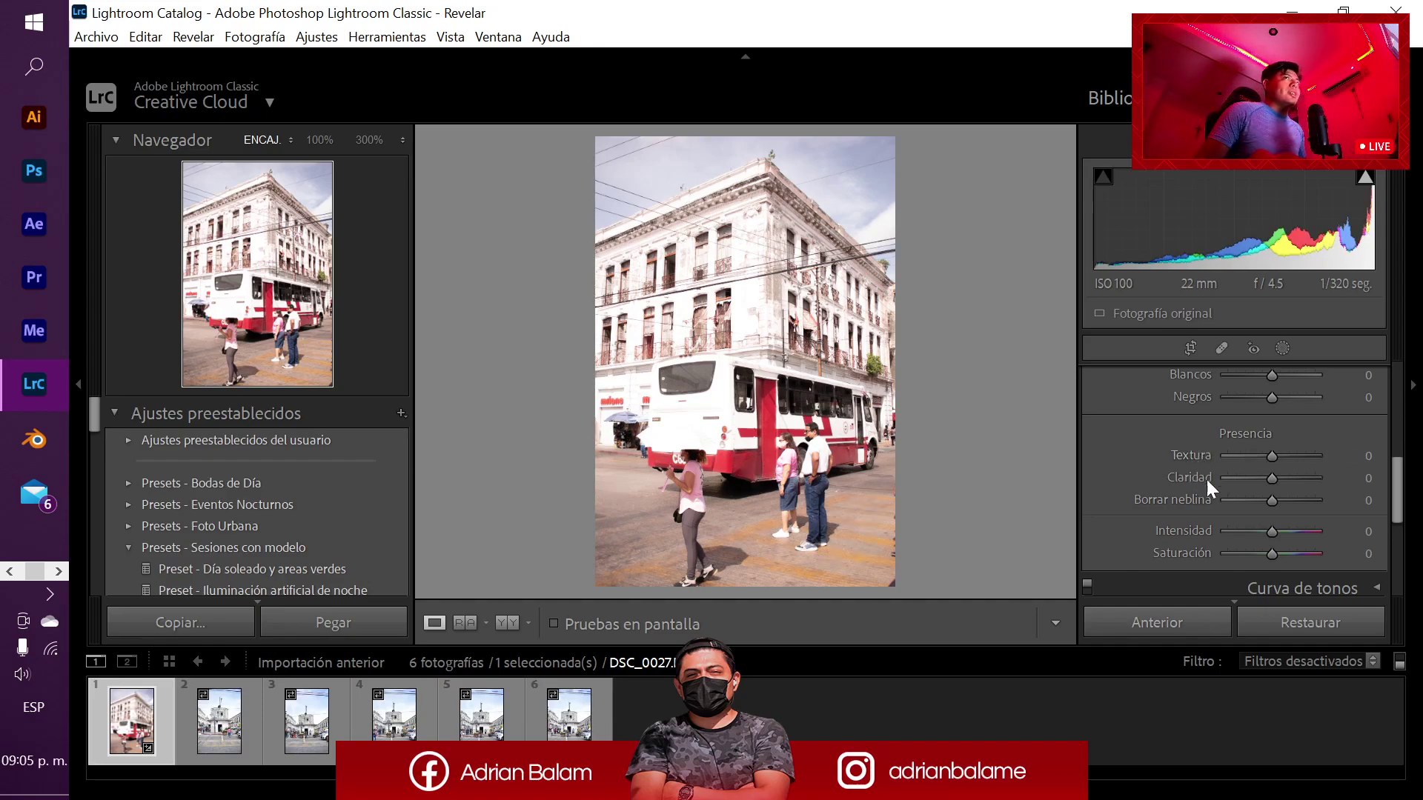
drag(1272, 478, 1208, 488)
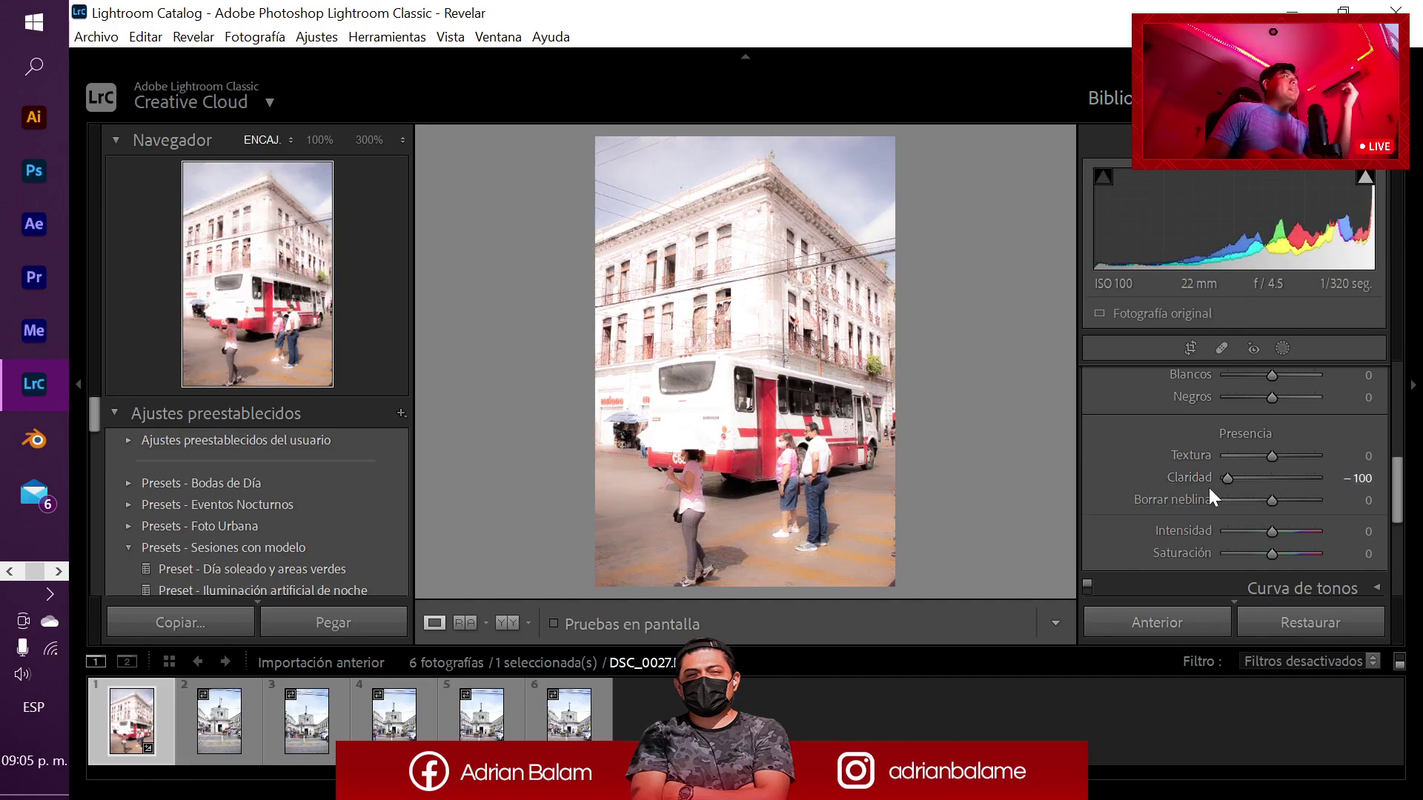
double_click(1195, 478)
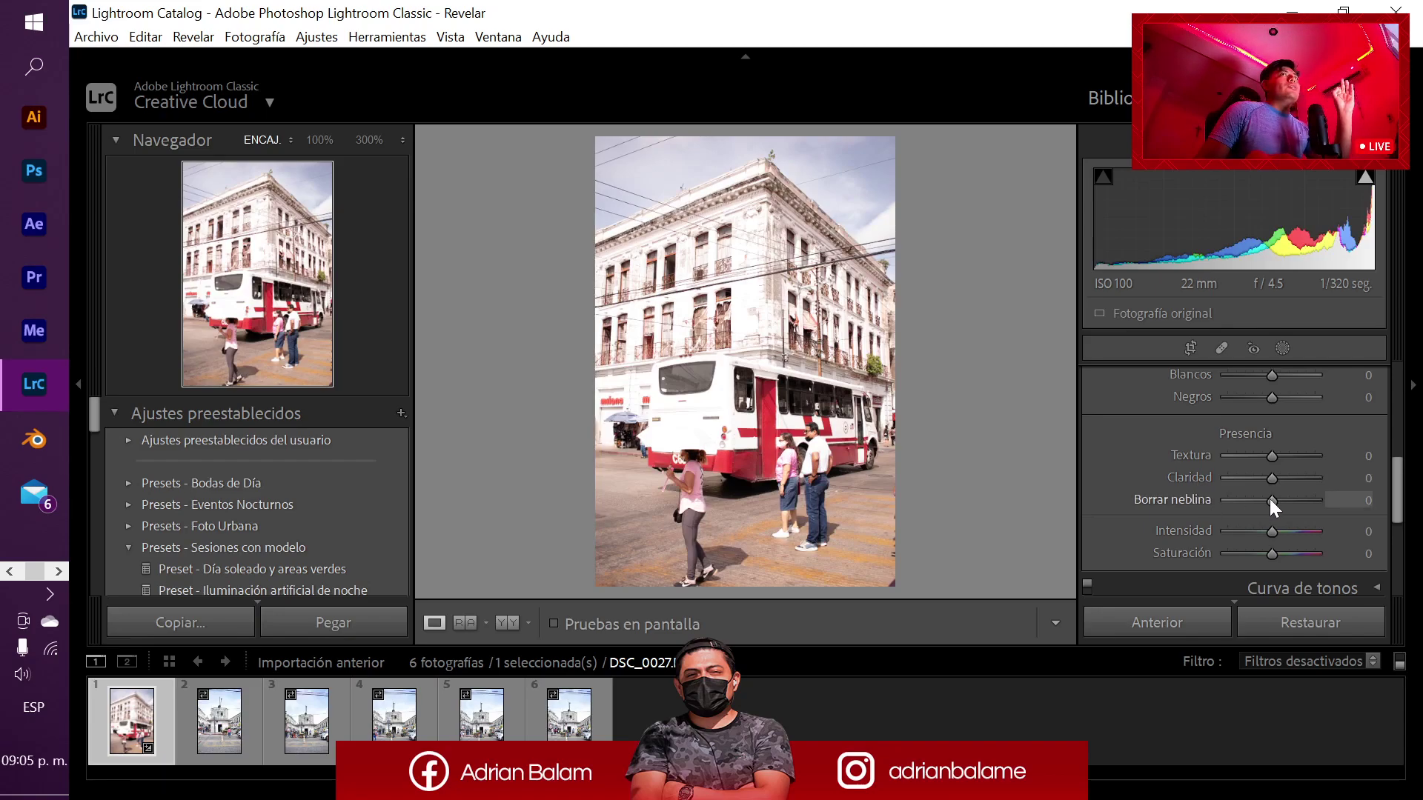
- Raise the dehaze amount (Borrar neblina) of the bus photo to +48
drag(1273, 500, 1291, 501)
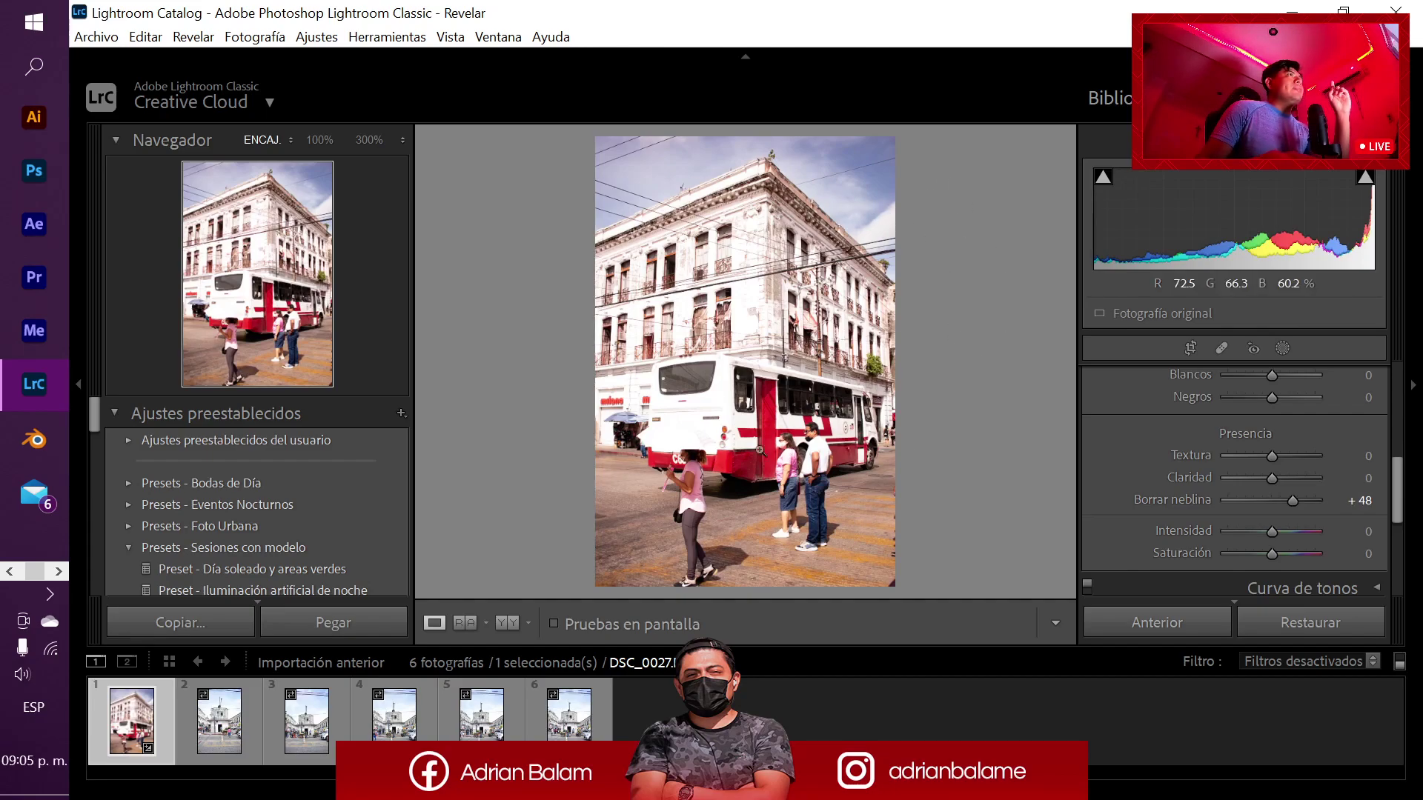
- Reset the bus photo's dehaze amount (Borrar neblina) and set it to +26
double_click(1189, 499)
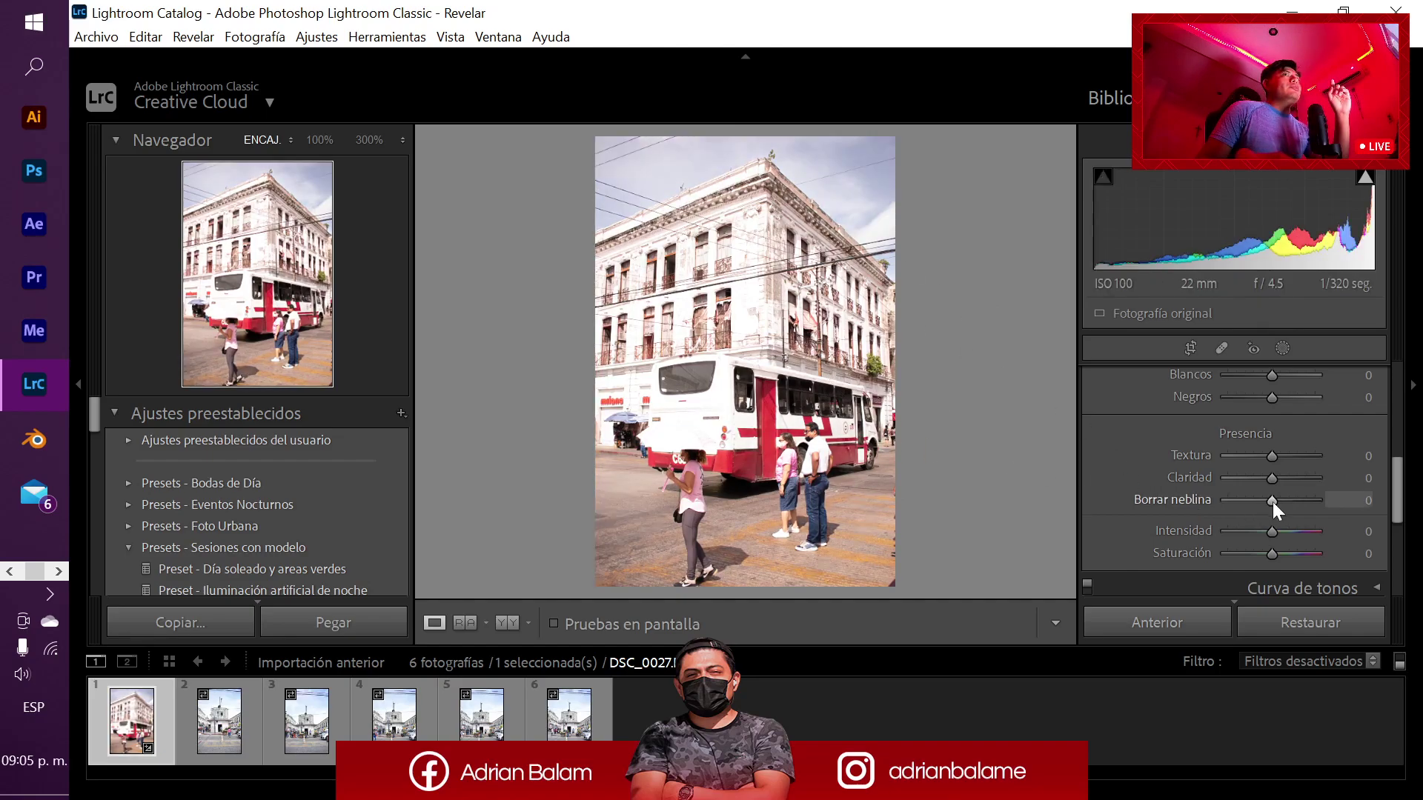
drag(1273, 501, 1284, 504)
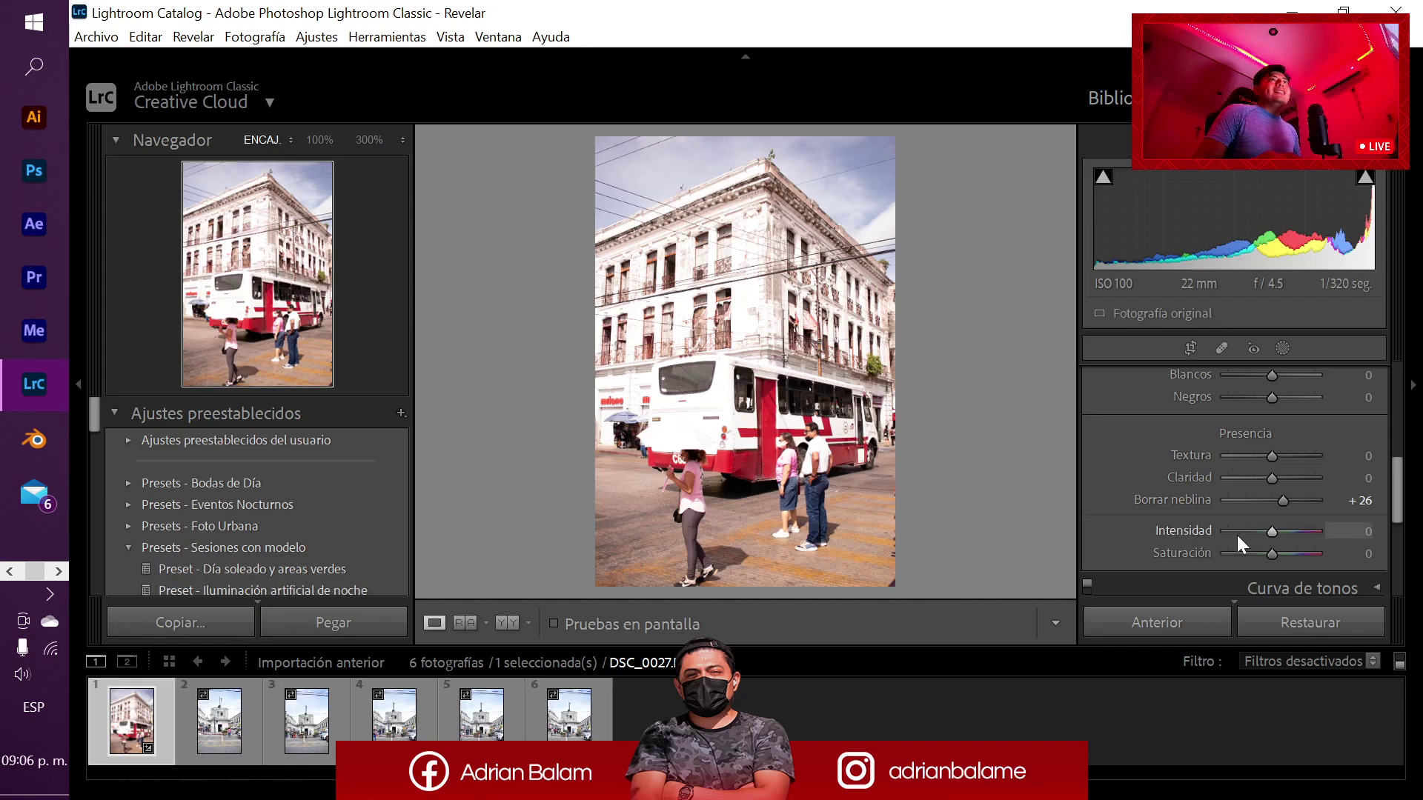
- Set the vibrance (Intensidad) to −1 and try the saturation at −100 against the original, resetting the saturation to 0
drag(1269, 532, 1215, 562)
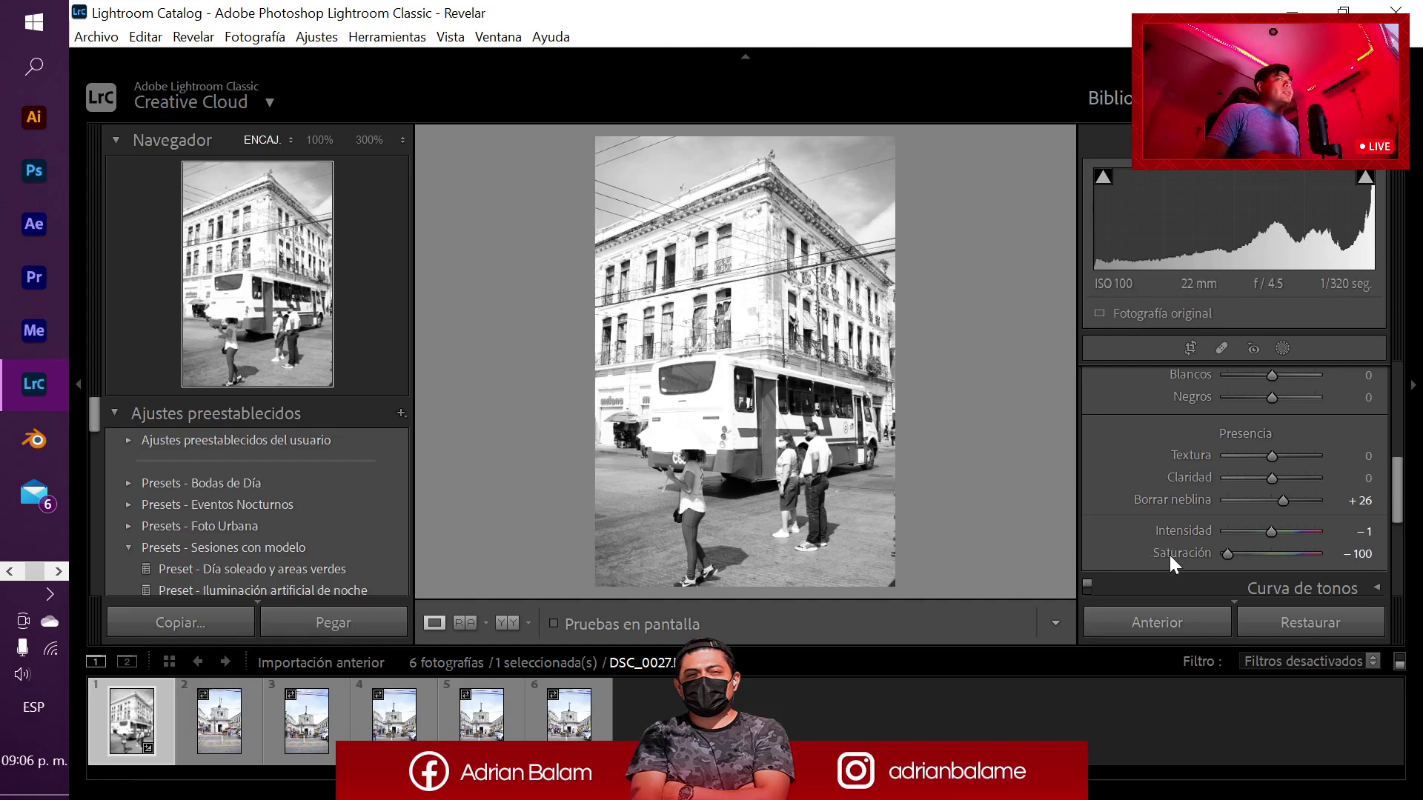
scroll(1106, 554, down, 1)
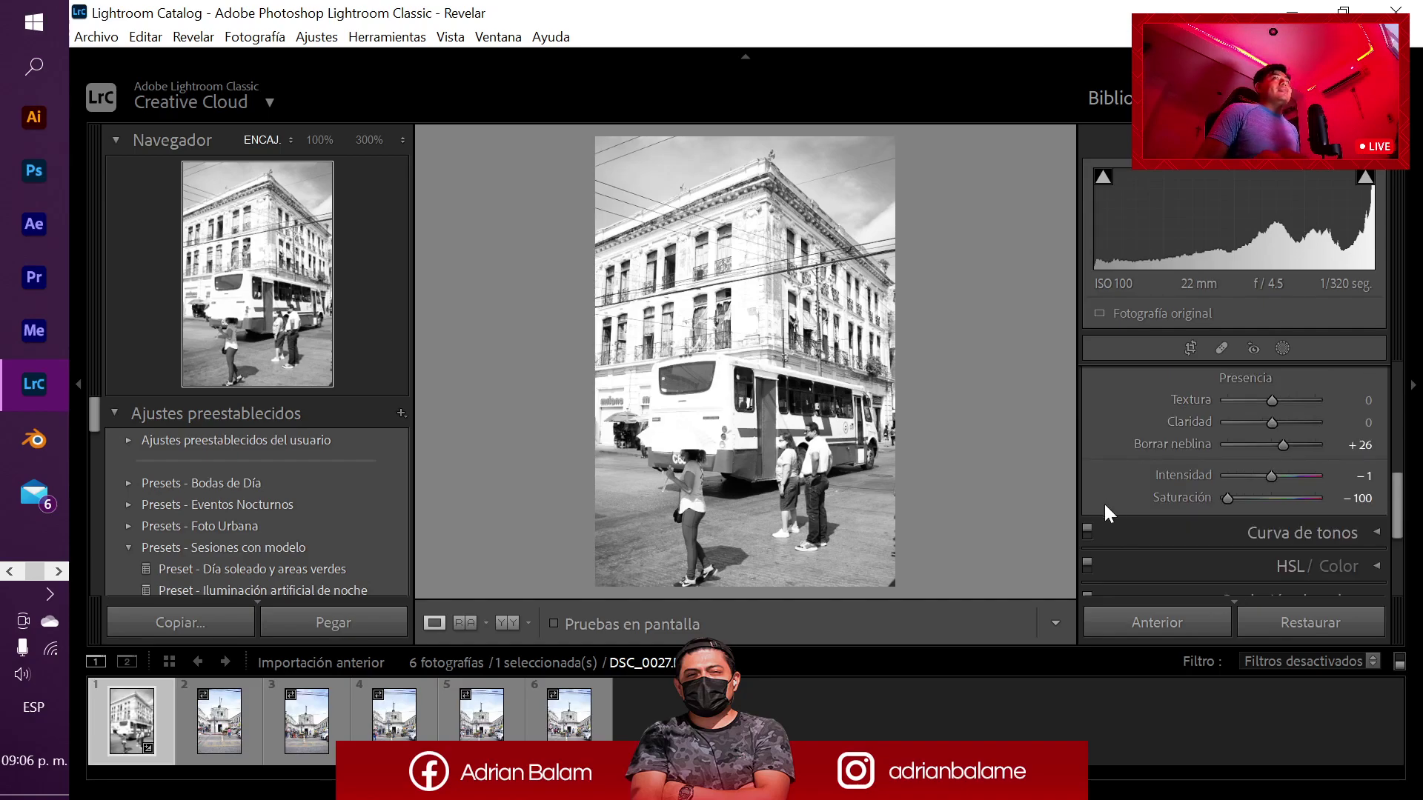
scroll(1109, 514, up, 4)
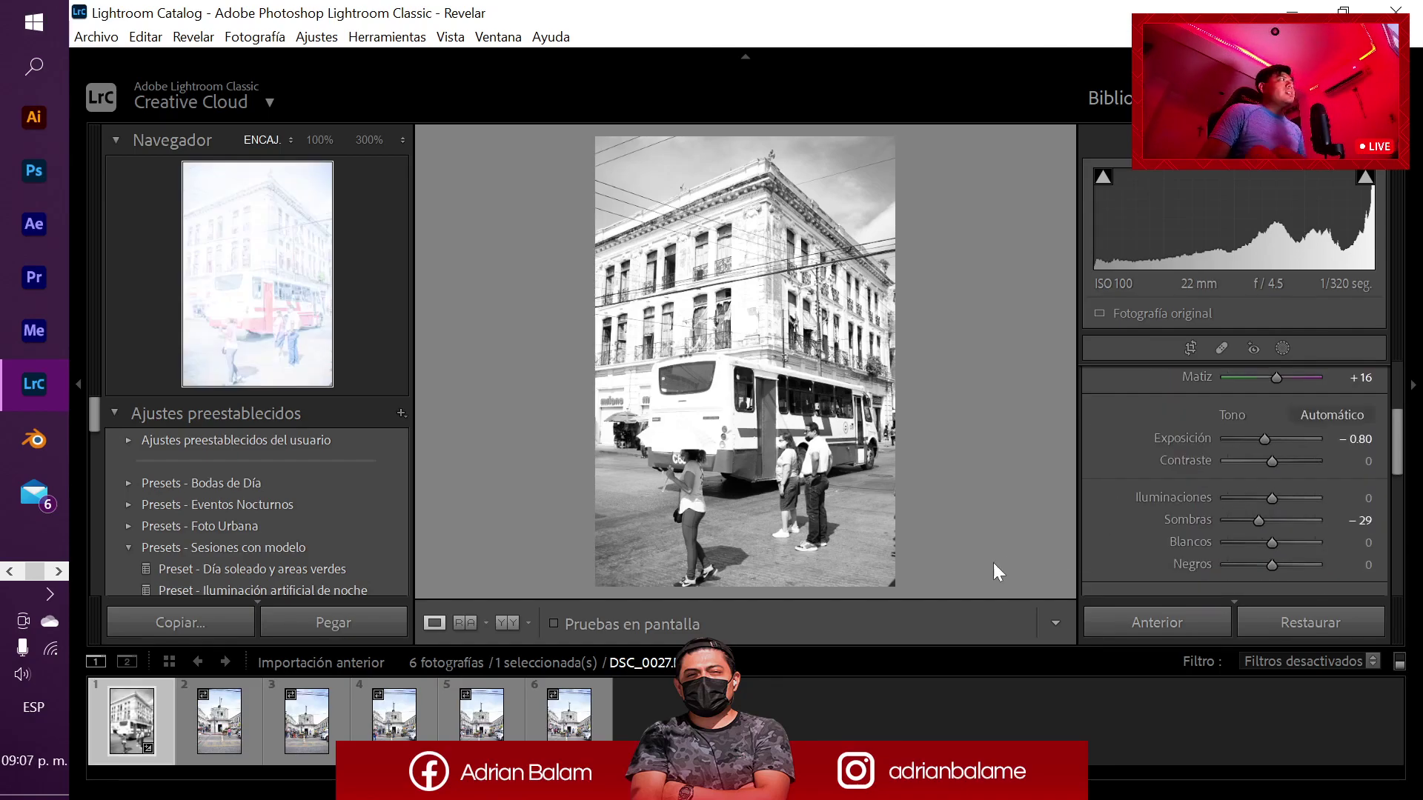
key(y)
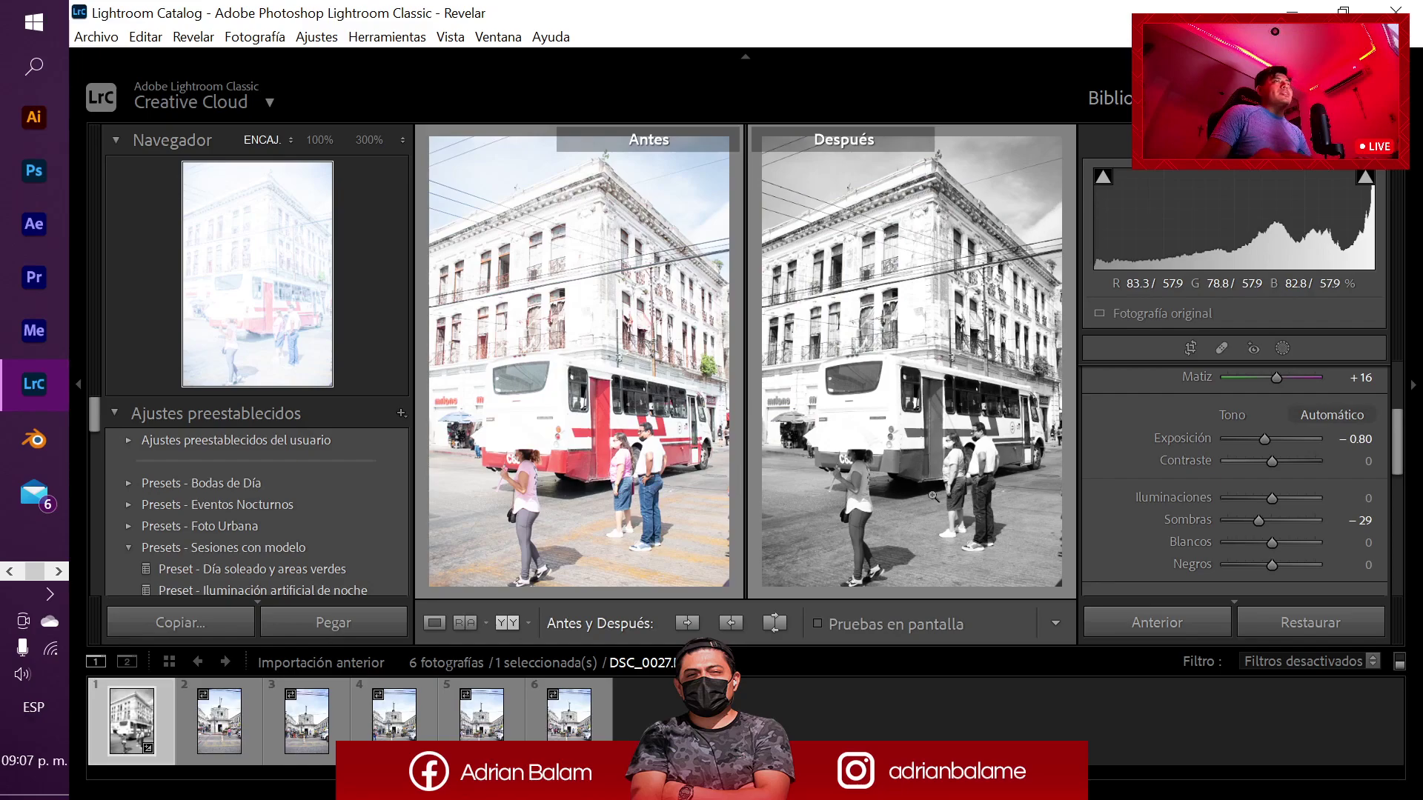
key(y)
scroll(1120, 530, down, 5)
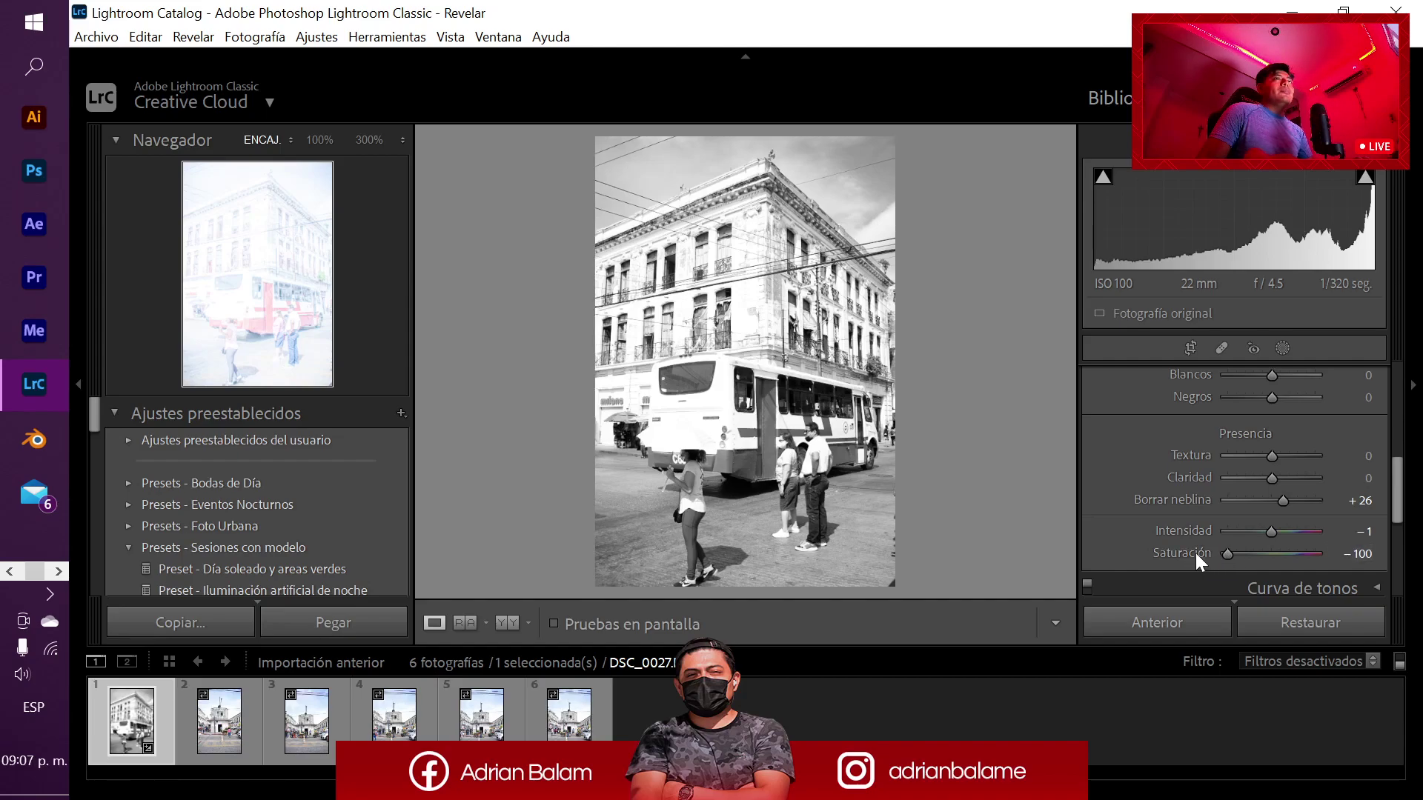
double_click(1195, 553)
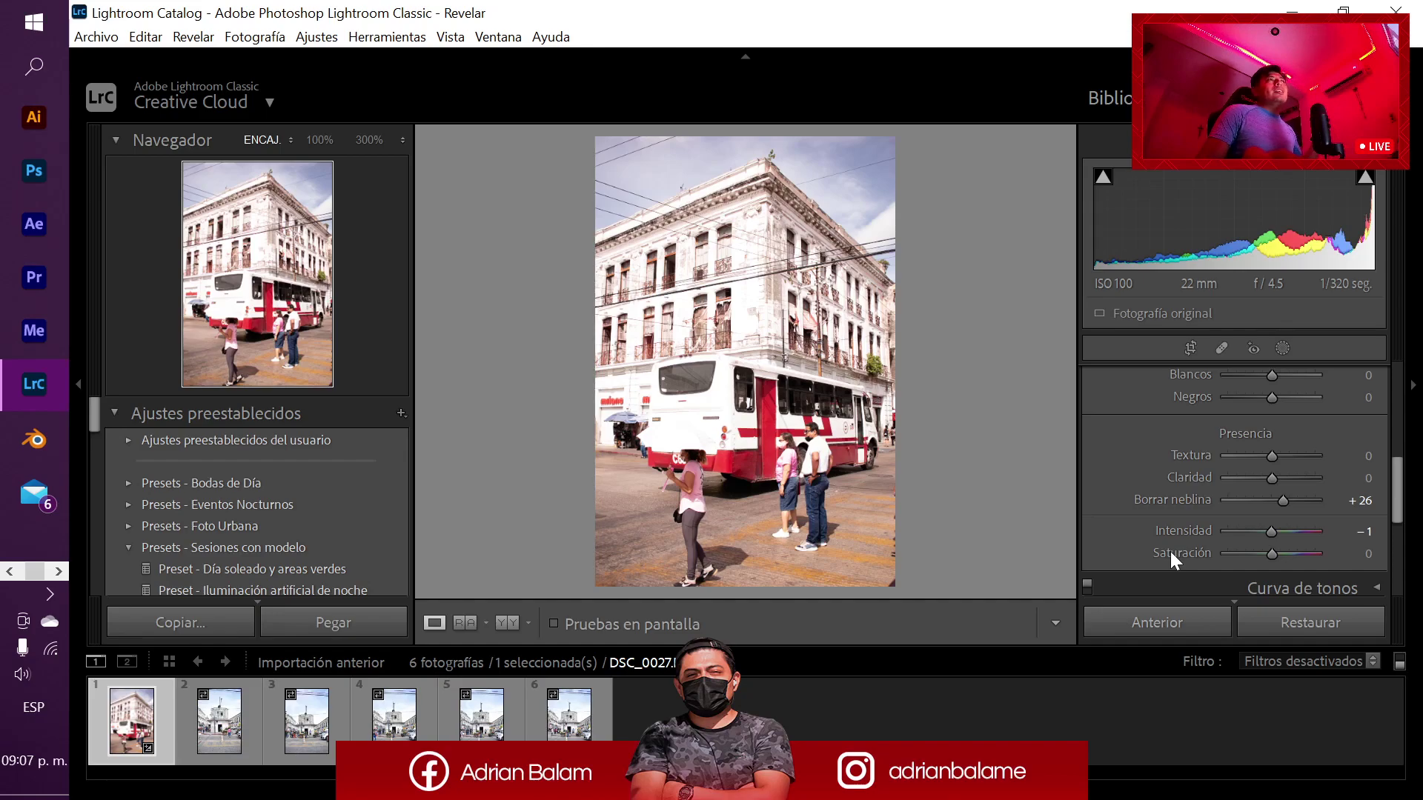
- Set the HSL hues of the bus photo to red +54, orange −22 and yellow +2
scroll(1156, 541, up, 4)
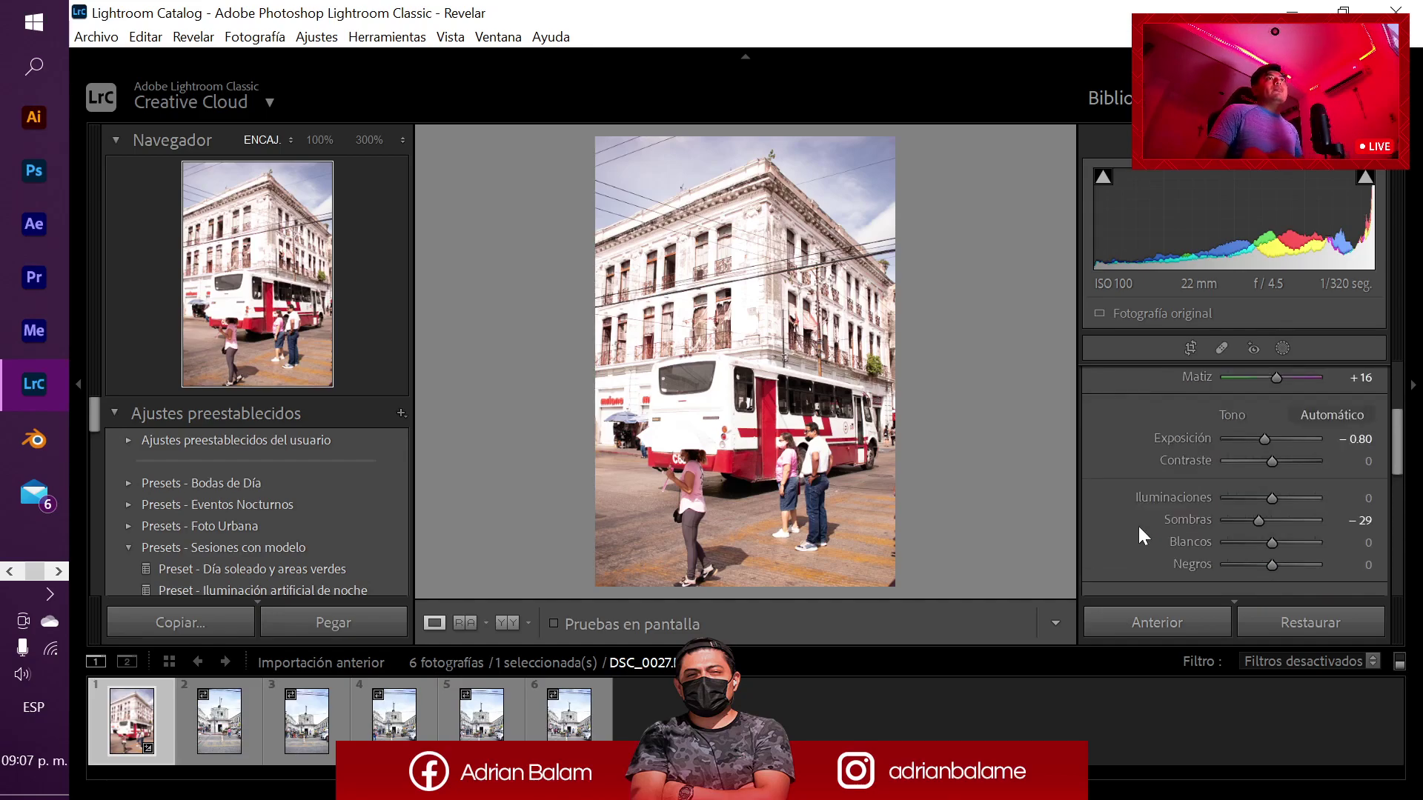
scroll(1139, 526, up, 3)
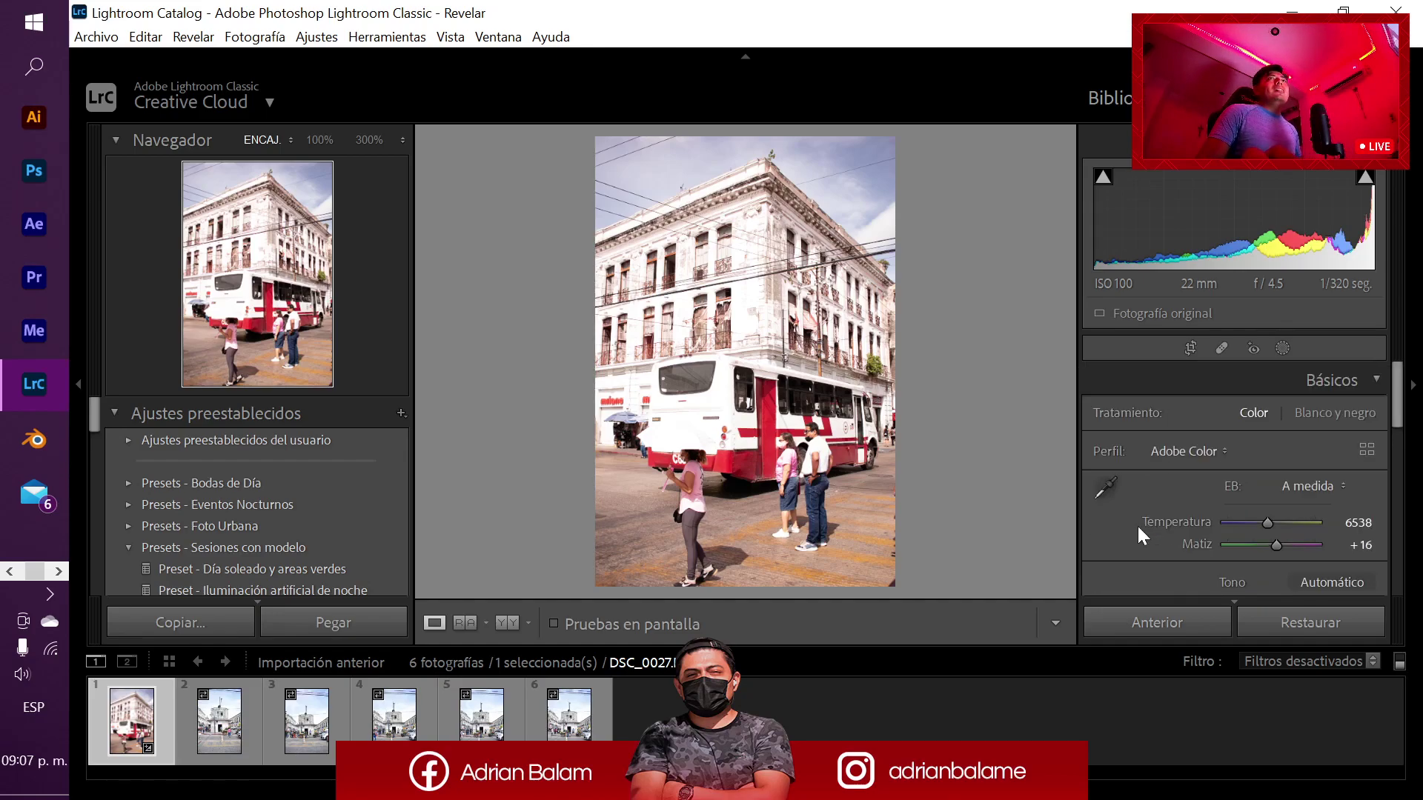
click(1371, 380)
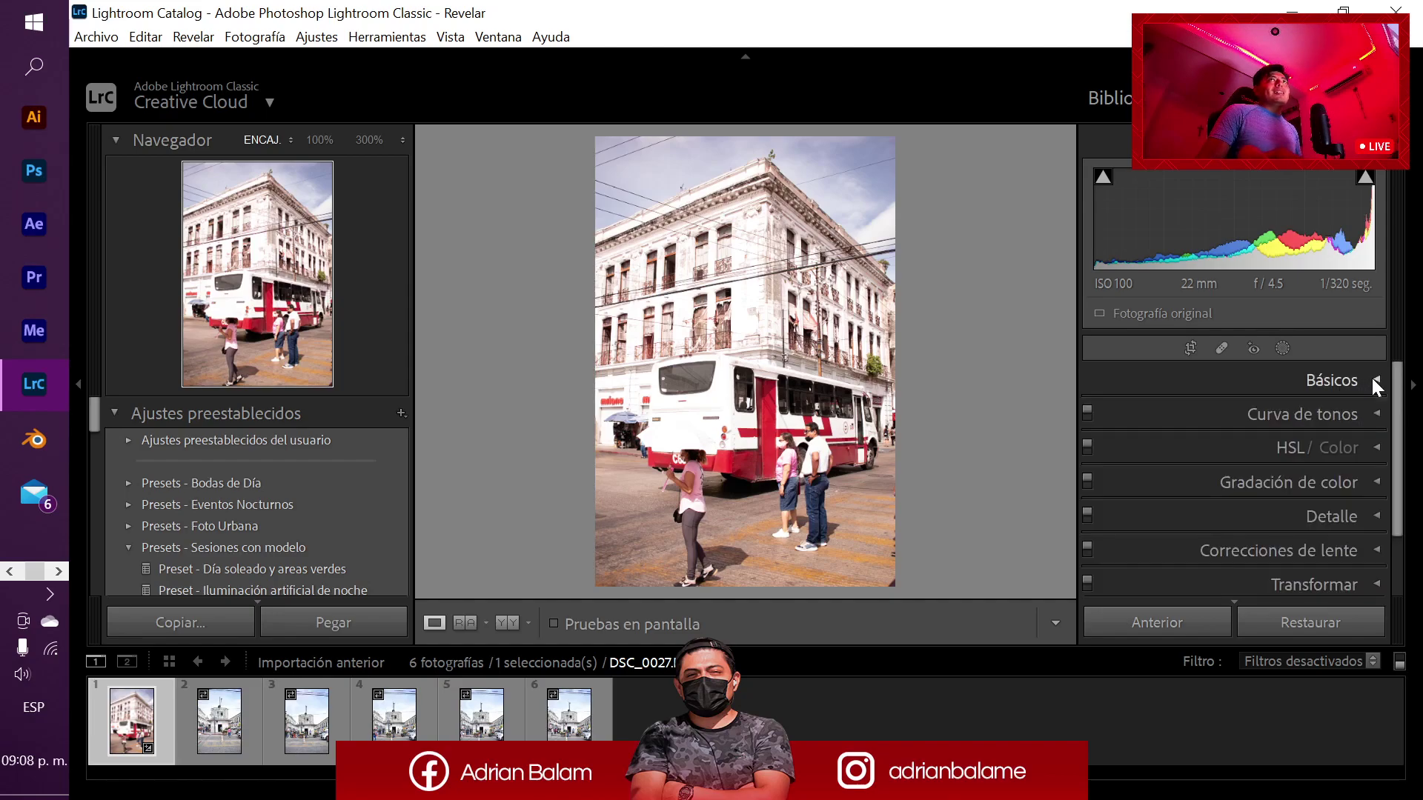
click(1375, 447)
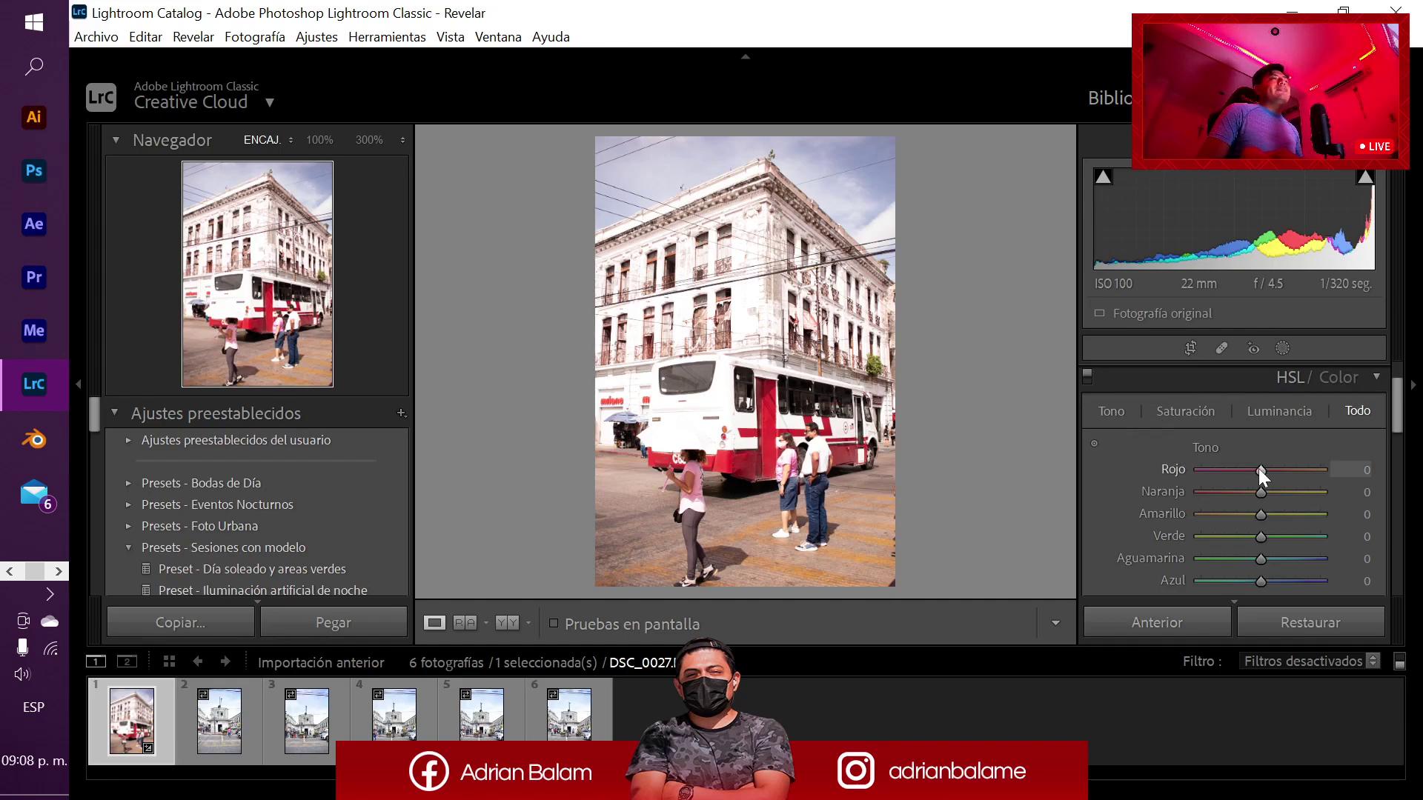
drag(1258, 469, 1291, 473)
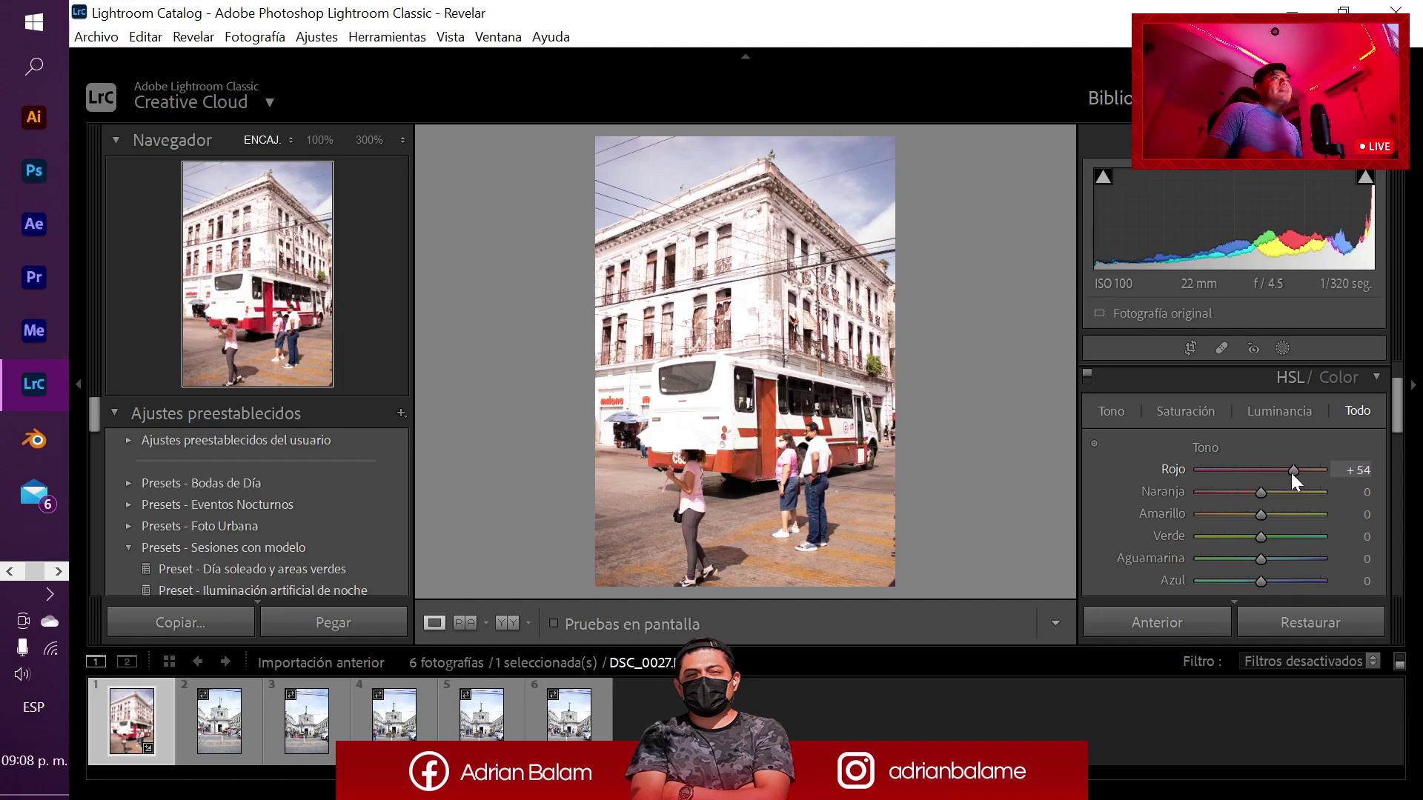
mouse_move(1259, 490)
mouse_down()
mouse_move(1240, 491)
mouse_move(1264, 490)
mouse_move(1249, 491)
mouse_move(1260, 514)
mouse_up()
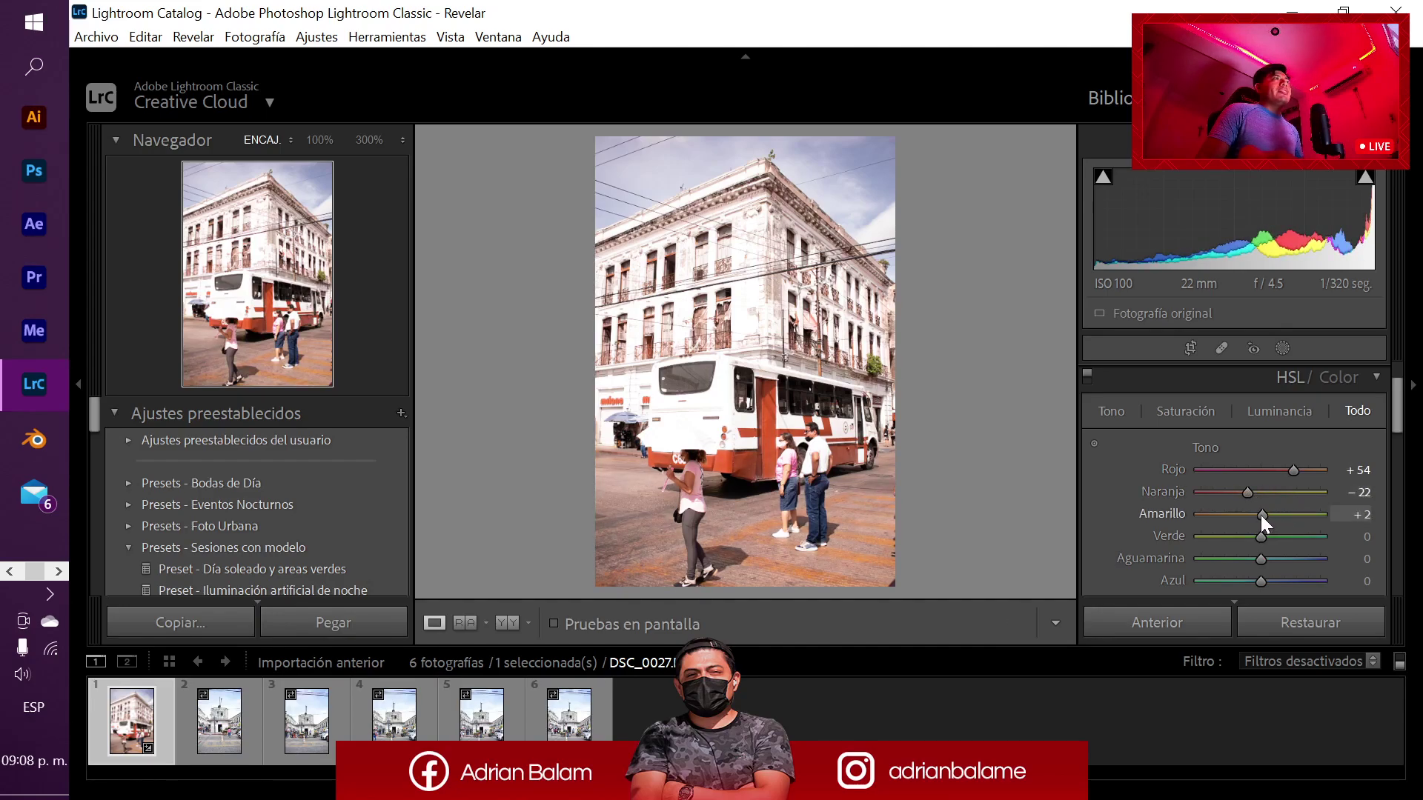
- Try the HSL red saturation at −100 and the red luminance at +10
click(1170, 411)
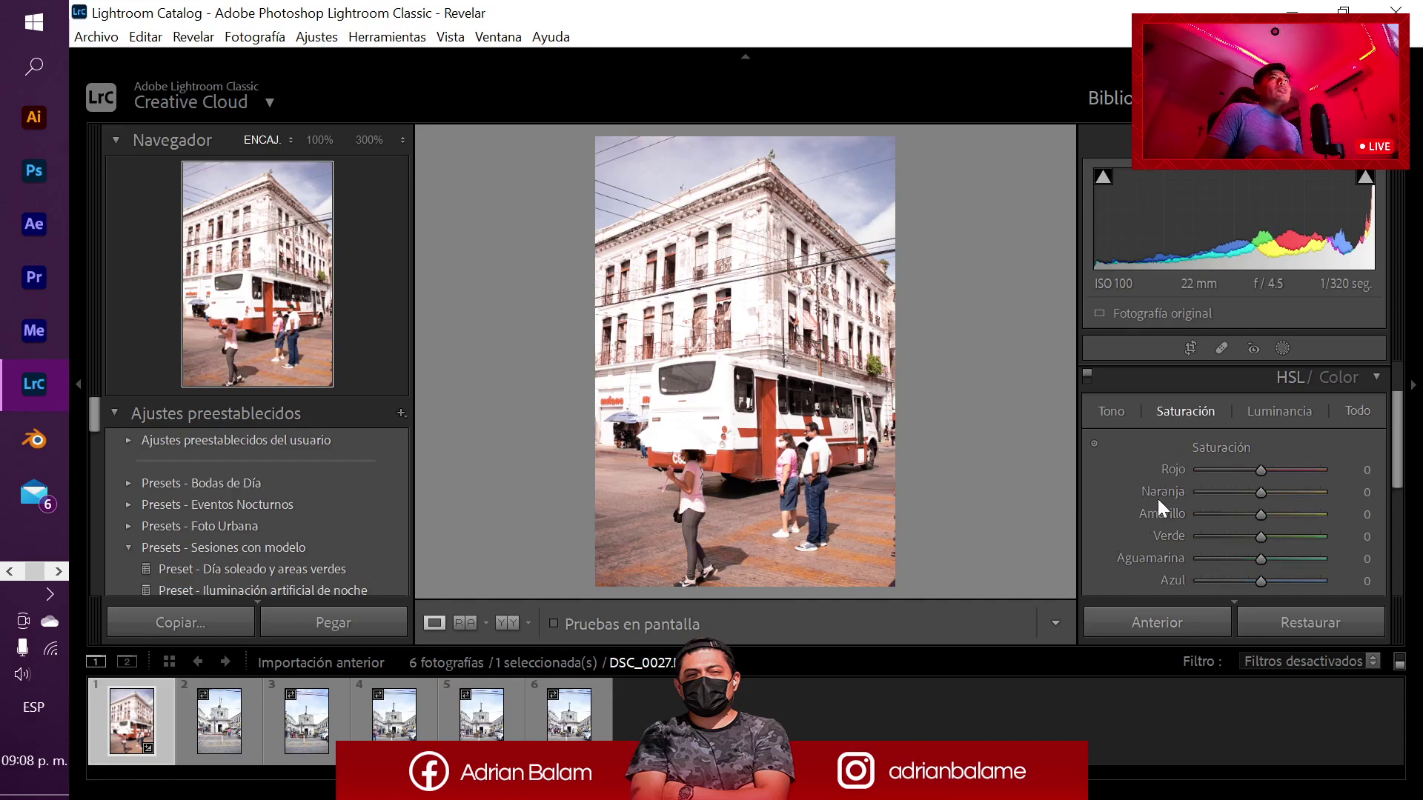
drag(1263, 470, 1163, 470)
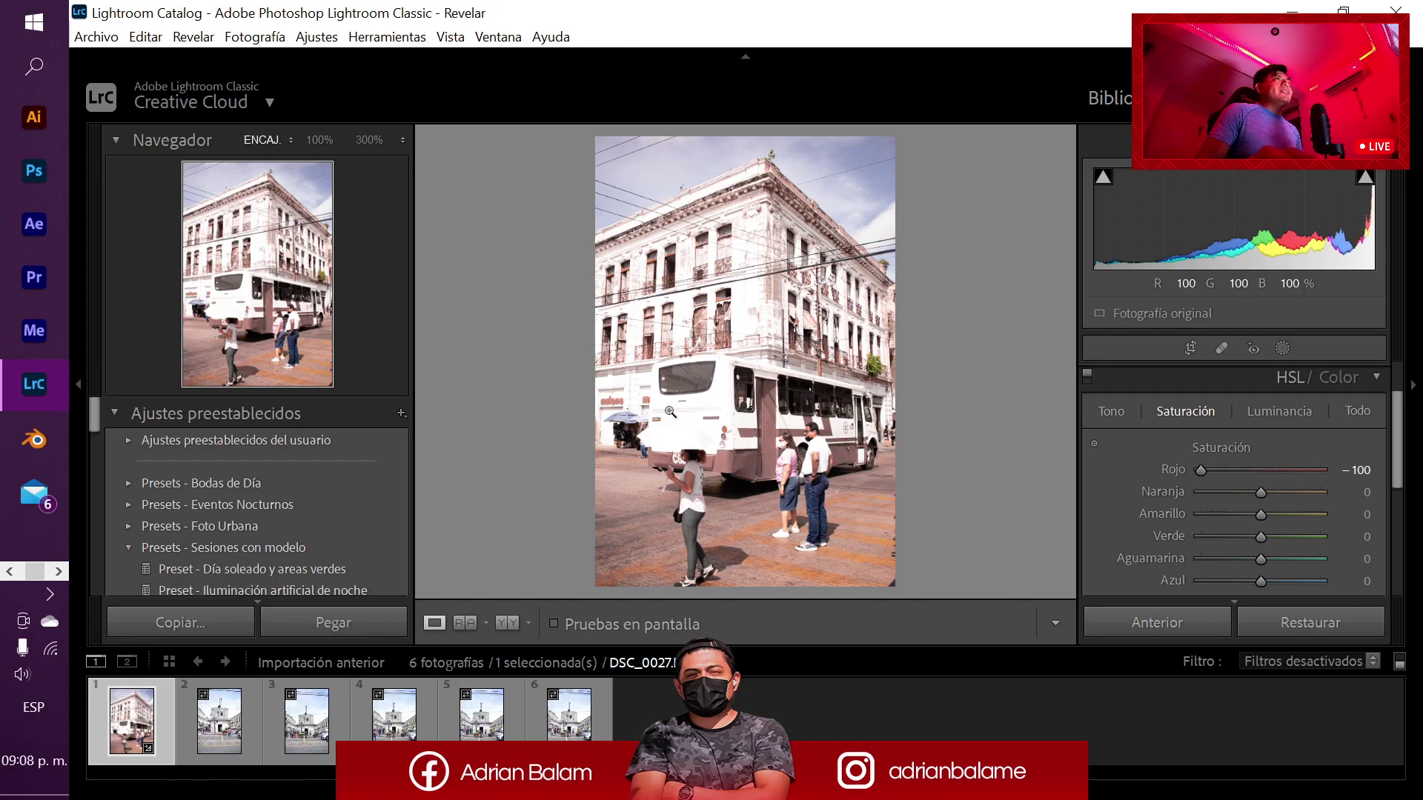
click(1275, 411)
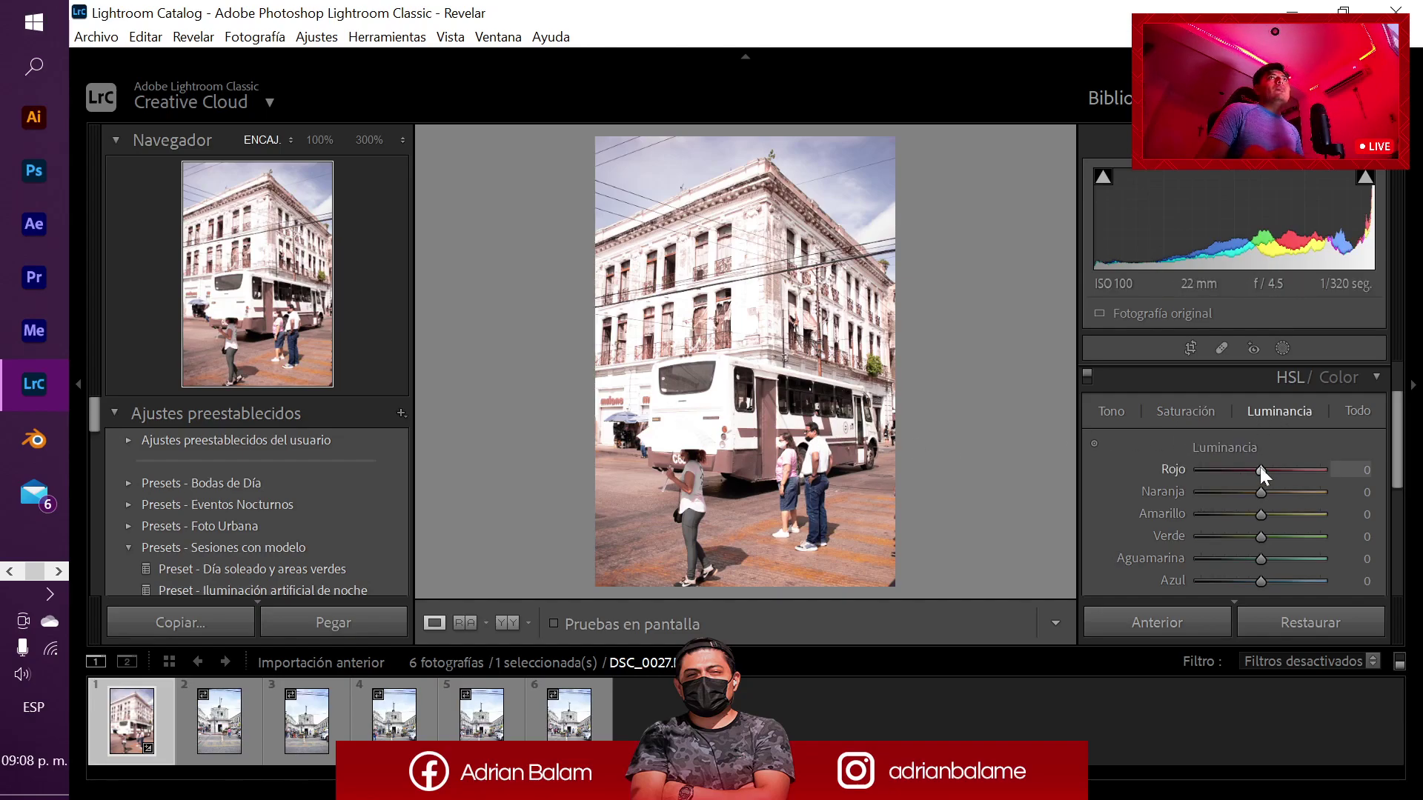
mouse_move(1263, 469)
mouse_down()
mouse_move(1305, 469)
mouse_move(1220, 473)
mouse_move(1292, 473)
mouse_move(1244, 474)
mouse_move(1286, 474)
mouse_move(1247, 475)
mouse_move(1267, 474)
mouse_up()
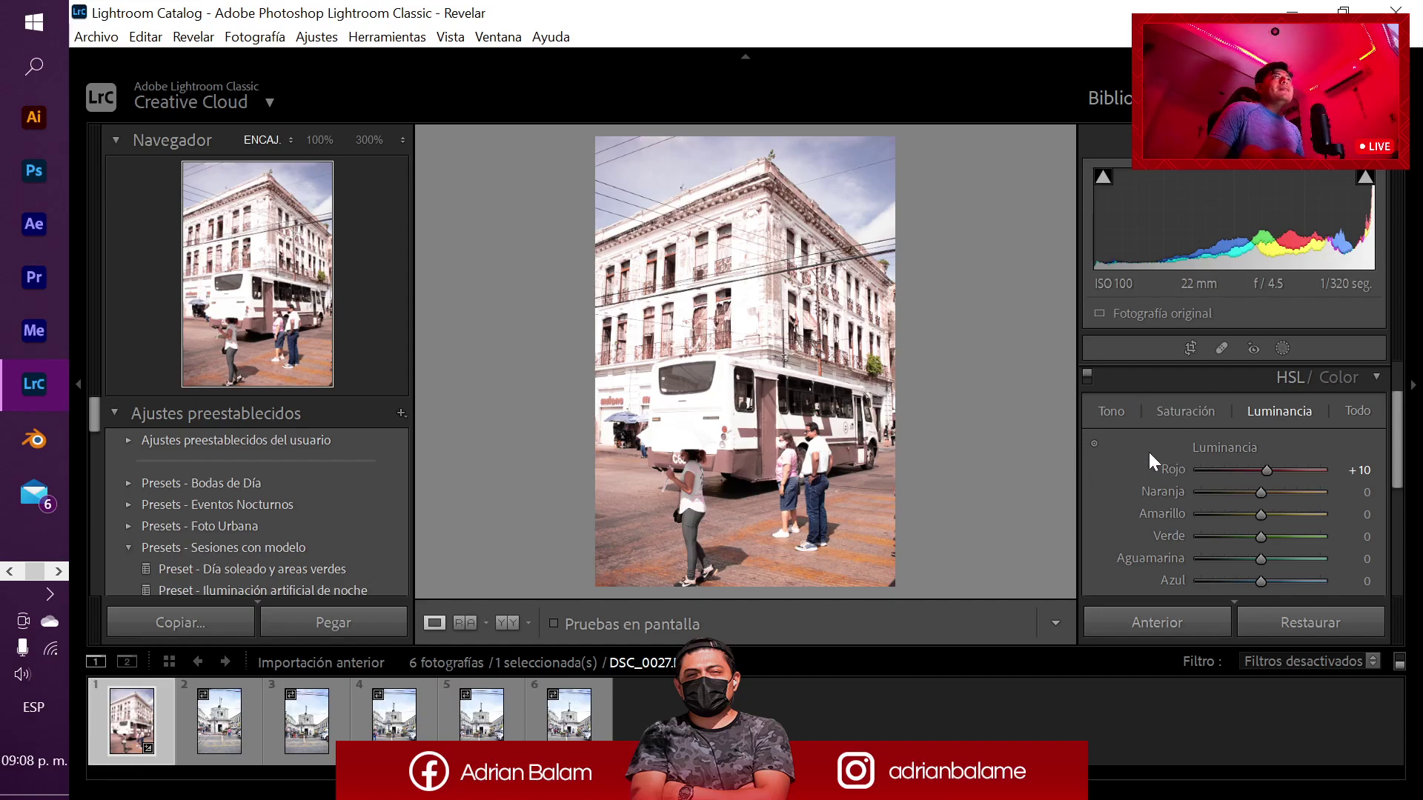
- Reset the HSL red luminance and saturation and the red and orange hues to 0, then collapse the HSL settings
double_click(1166, 468)
click(1187, 412)
double_click(1172, 468)
click(1115, 415)
double_click(1171, 493)
double_click(1174, 469)
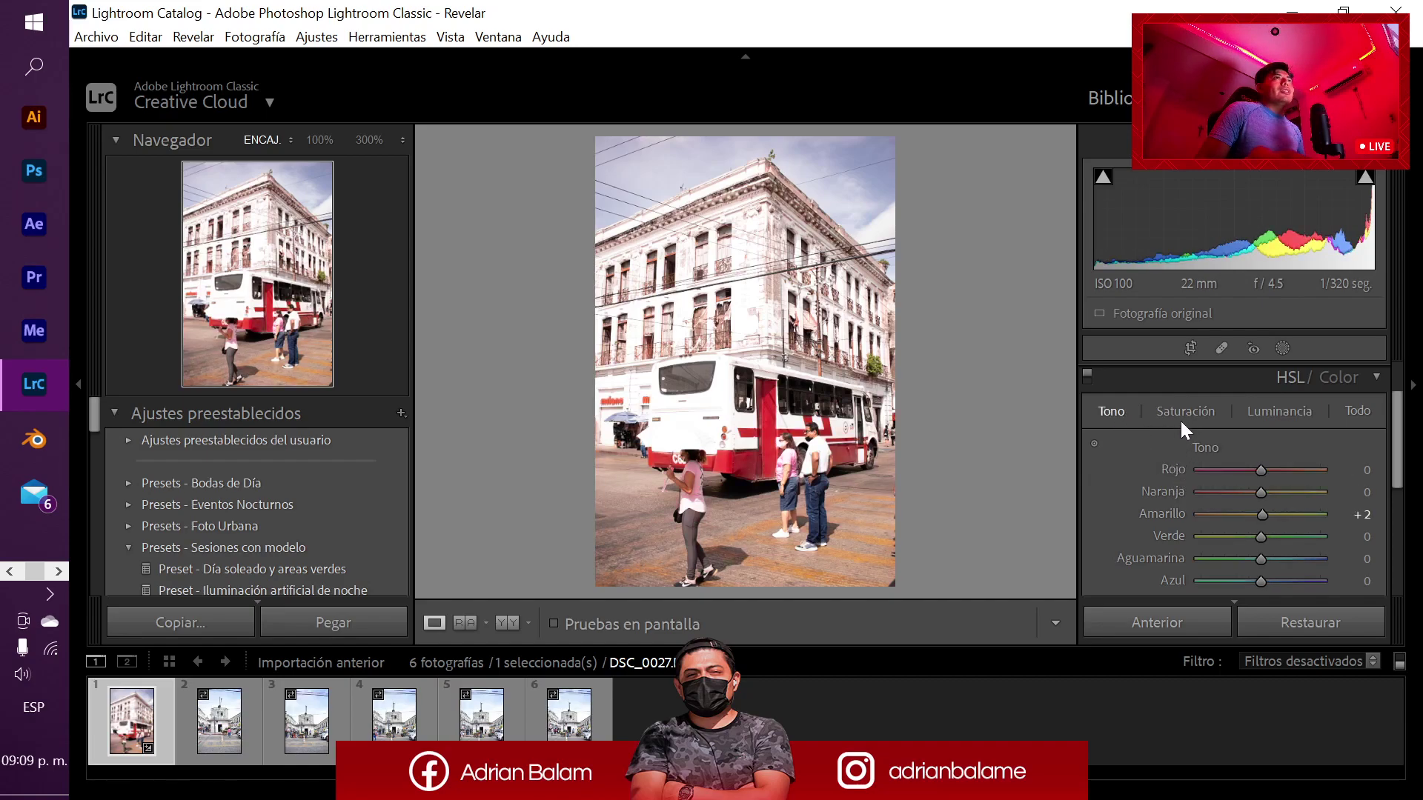
click(1330, 388)
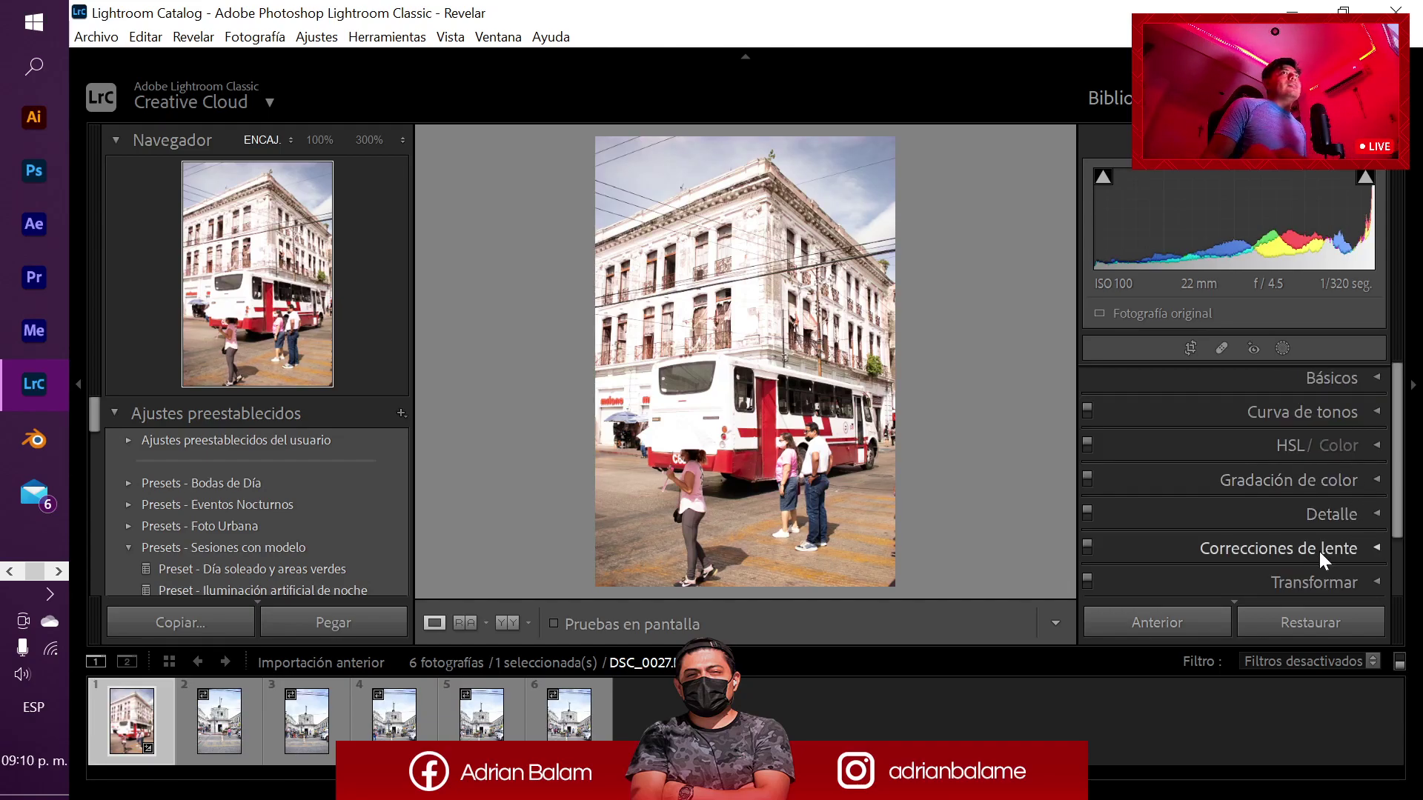
- Straighten the bus photo to an angle of −0.23 and crop it slightly narrower on its right side
scroll(1318, 551, down, 1)
scroll(1319, 553, down, 3)
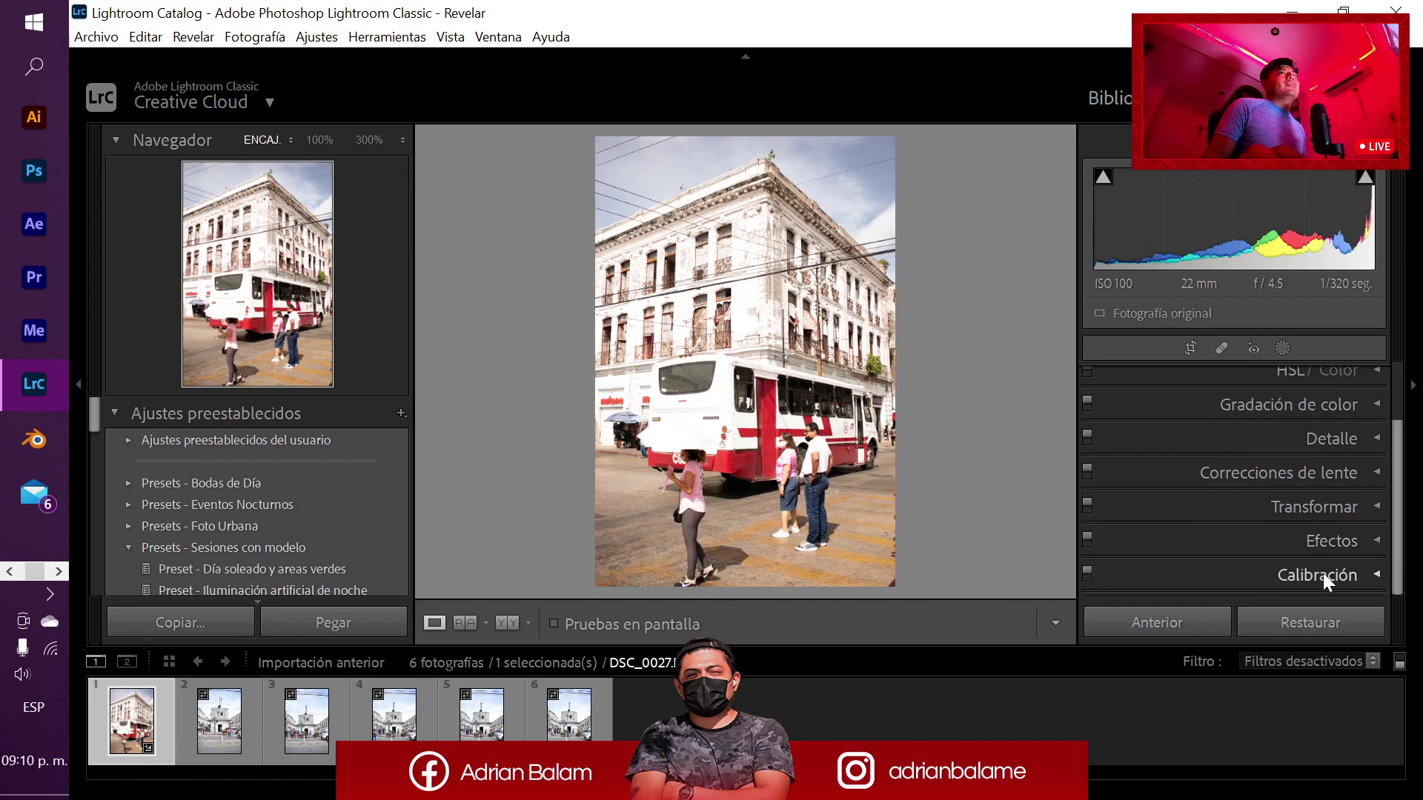
click(1193, 348)
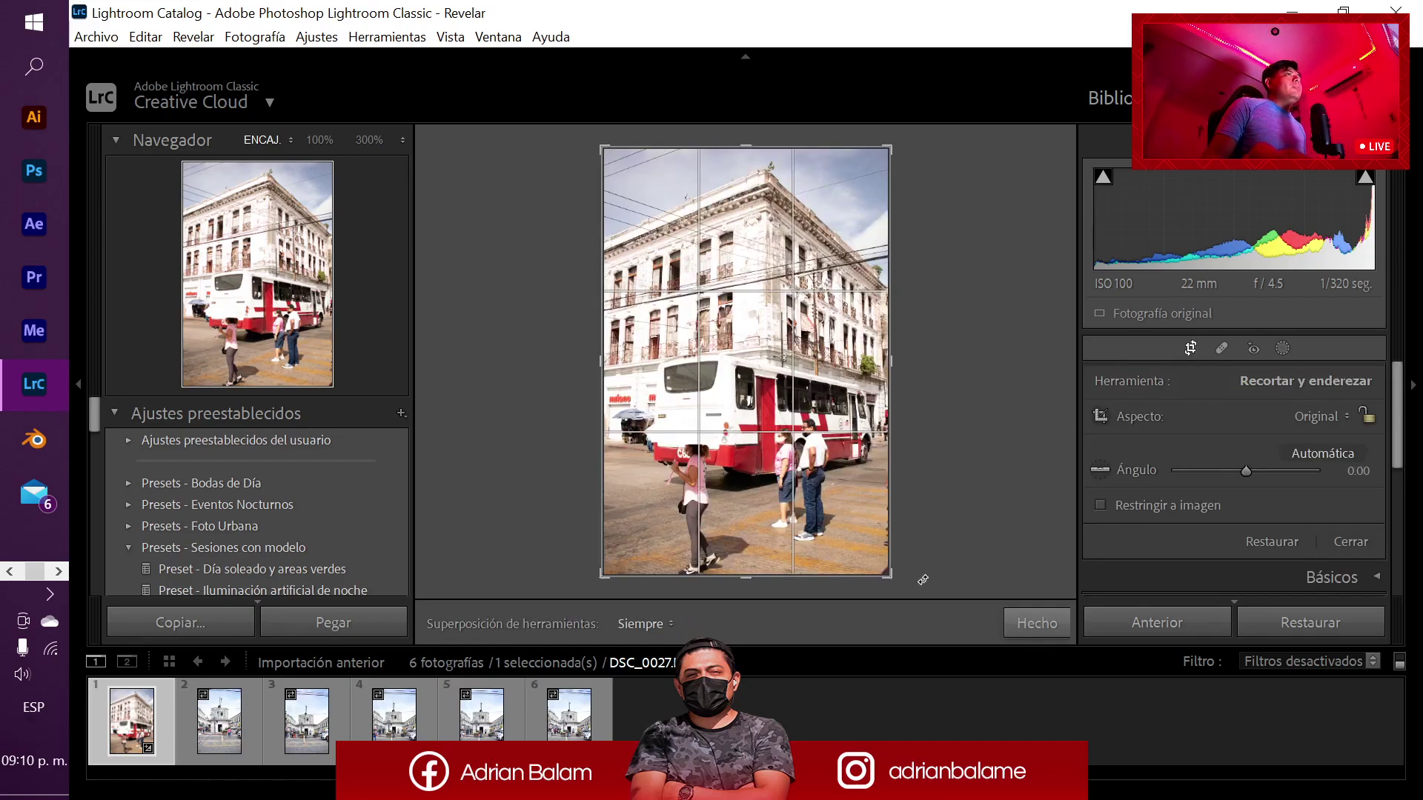
drag(923, 580, 922, 584)
drag(885, 382, 880, 382)
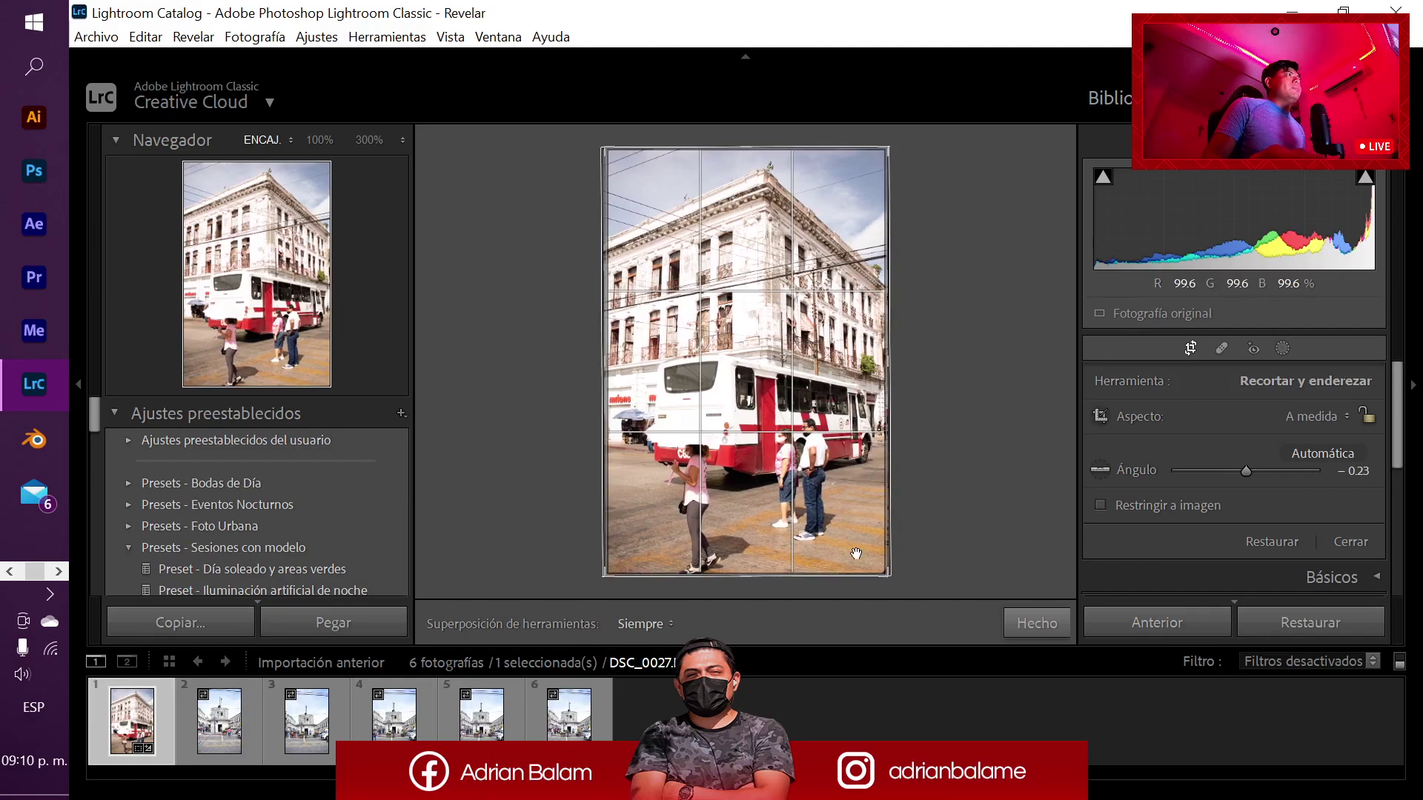
click(1010, 624)
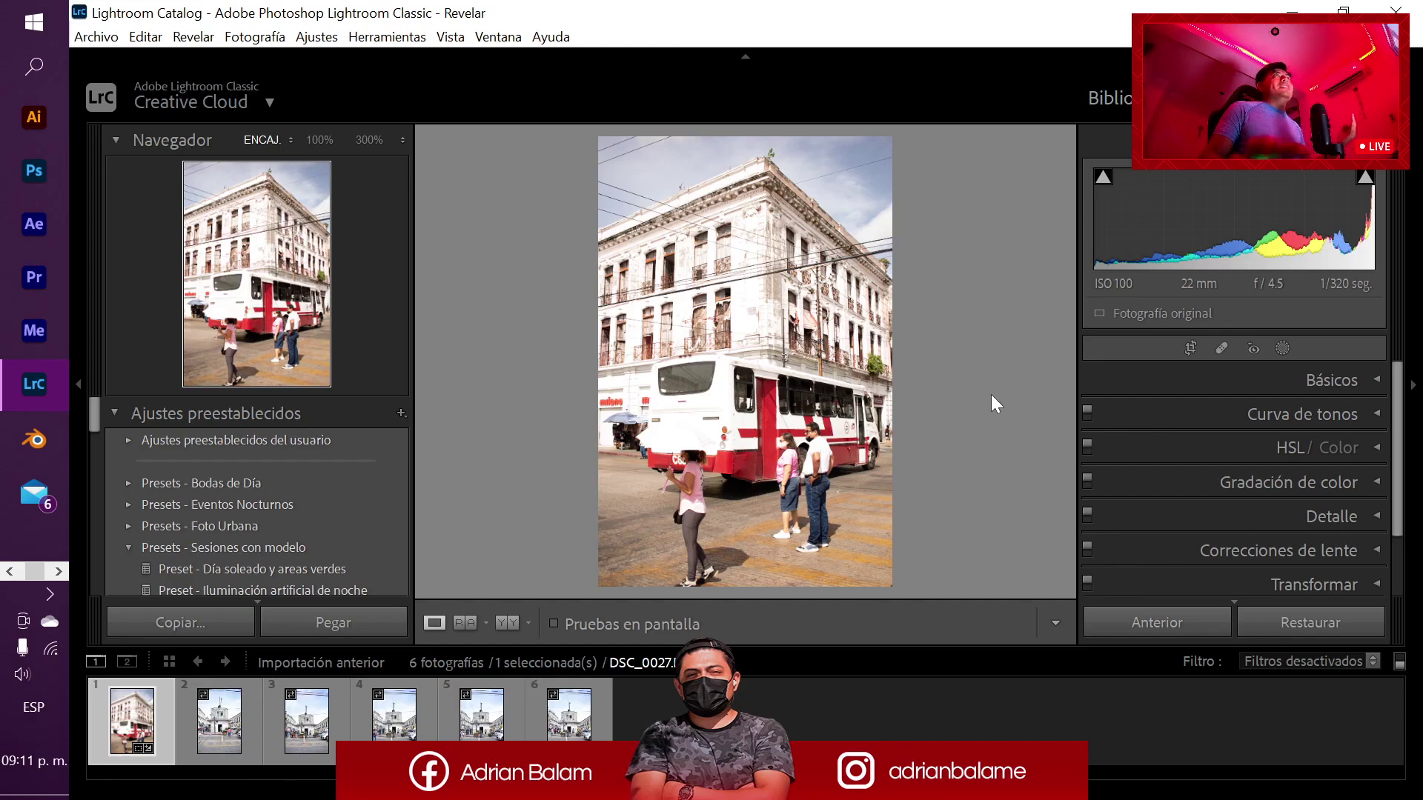
- Apply the develop preset "Preset - Día soleado y areas verdes" to the second photo, DSC_0028
key(g)
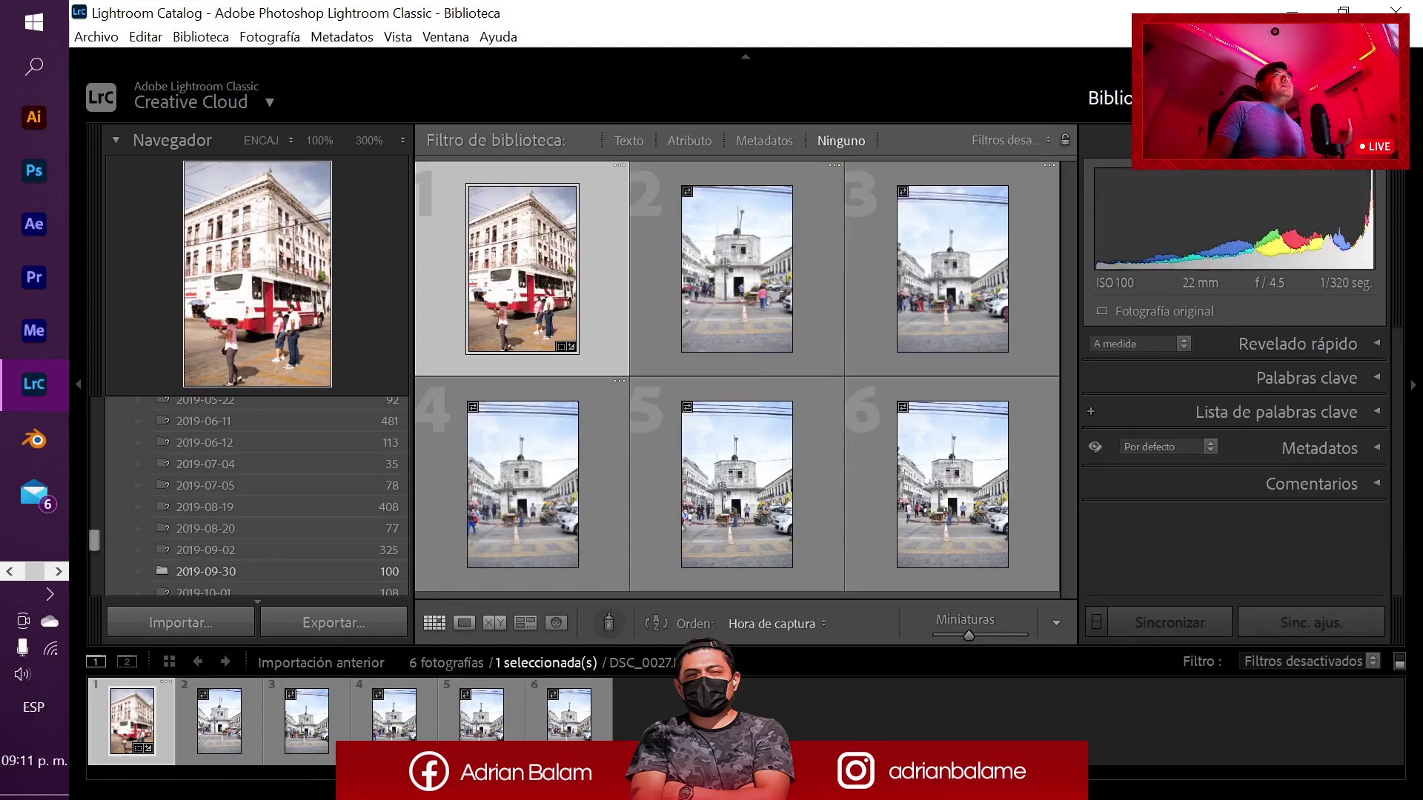
key(d)
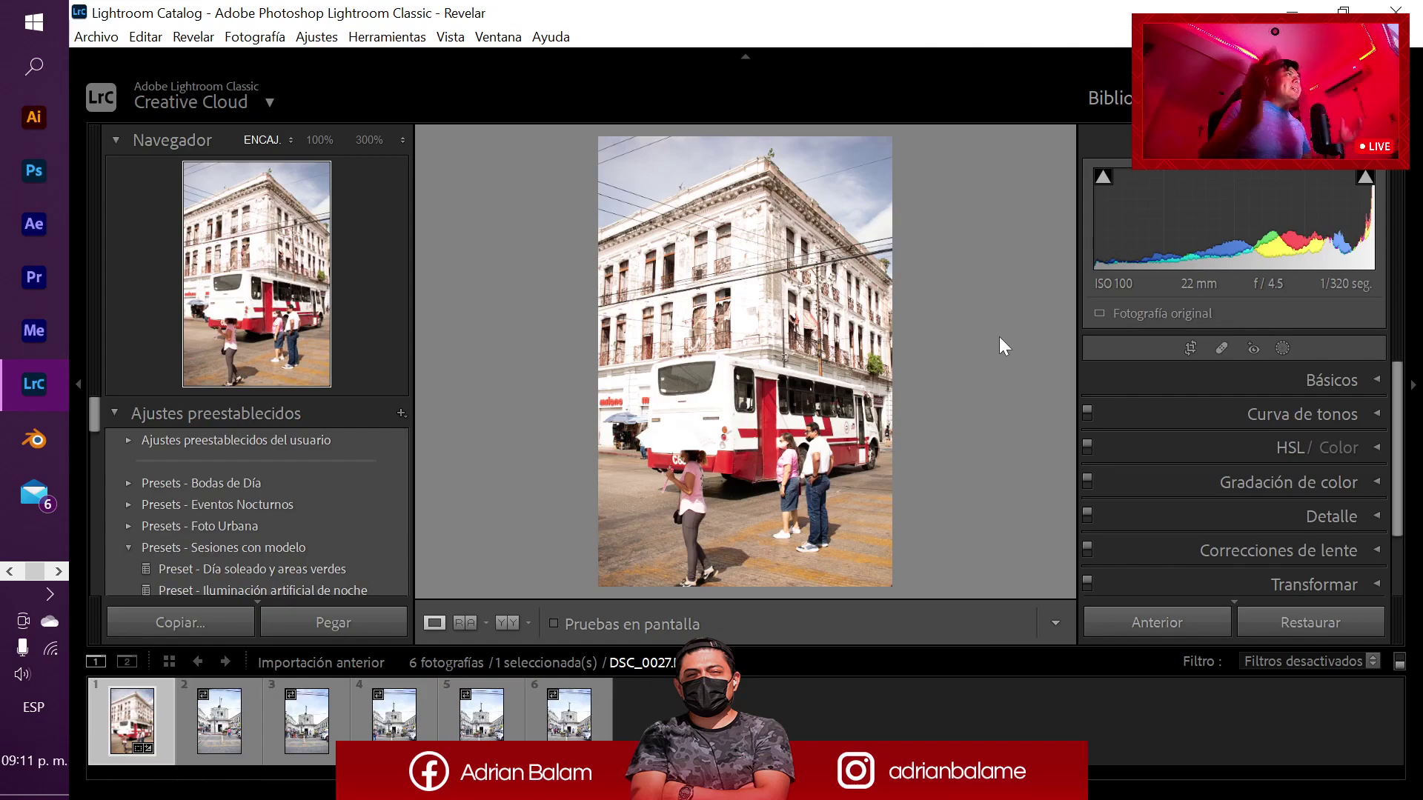
key(Right)
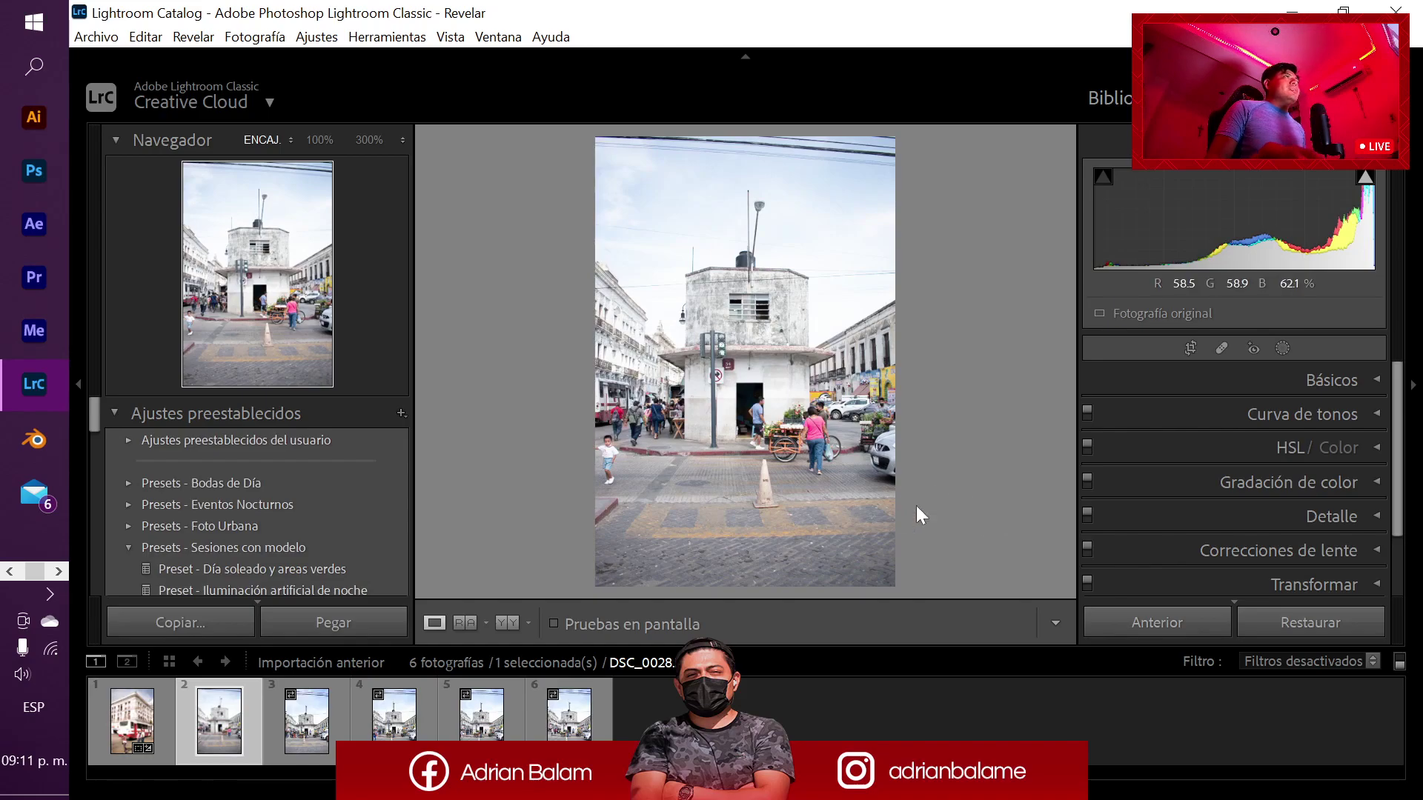
click(297, 569)
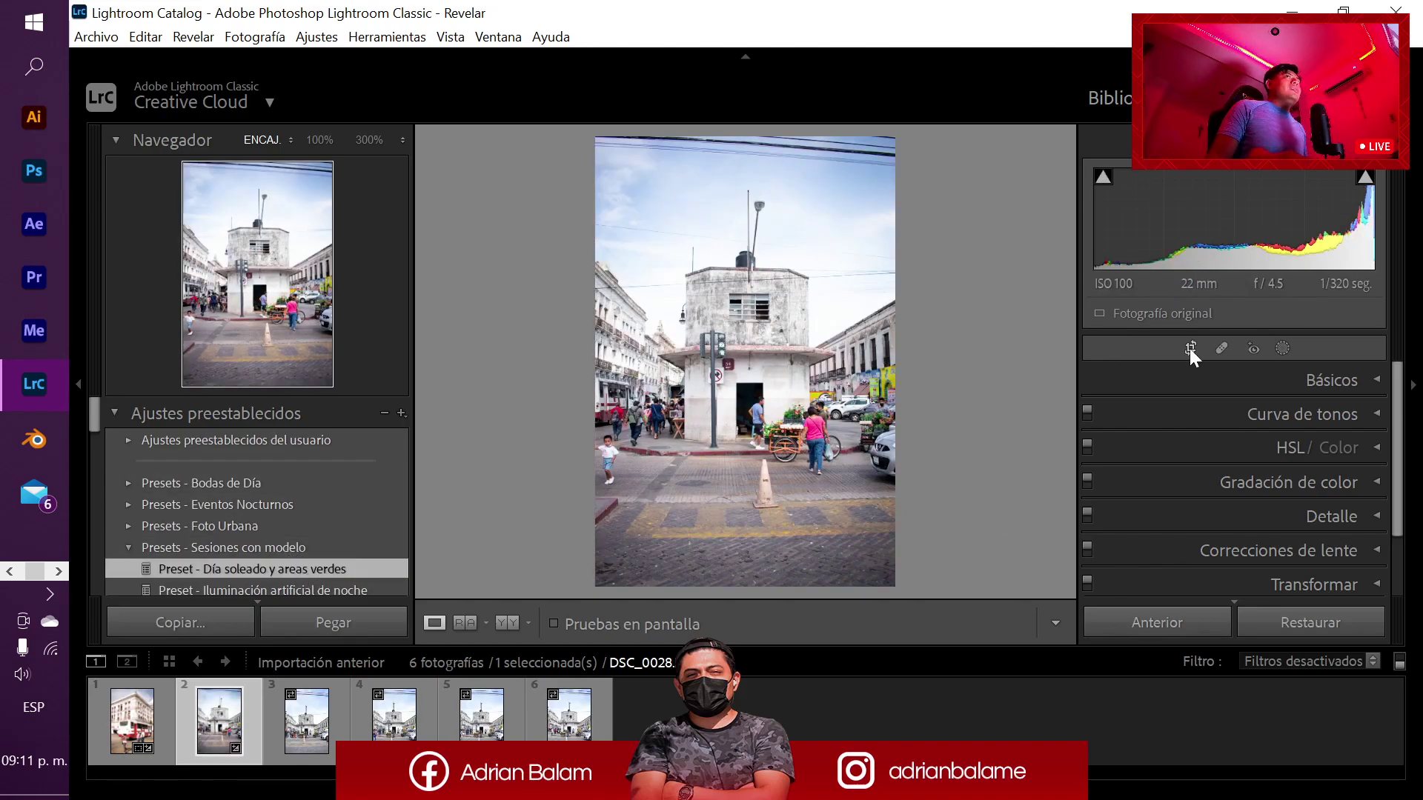
- Straighten and crop the street-corner photo DSC_0028 slightly, and compare it with the original
click(1189, 348)
click(1023, 629)
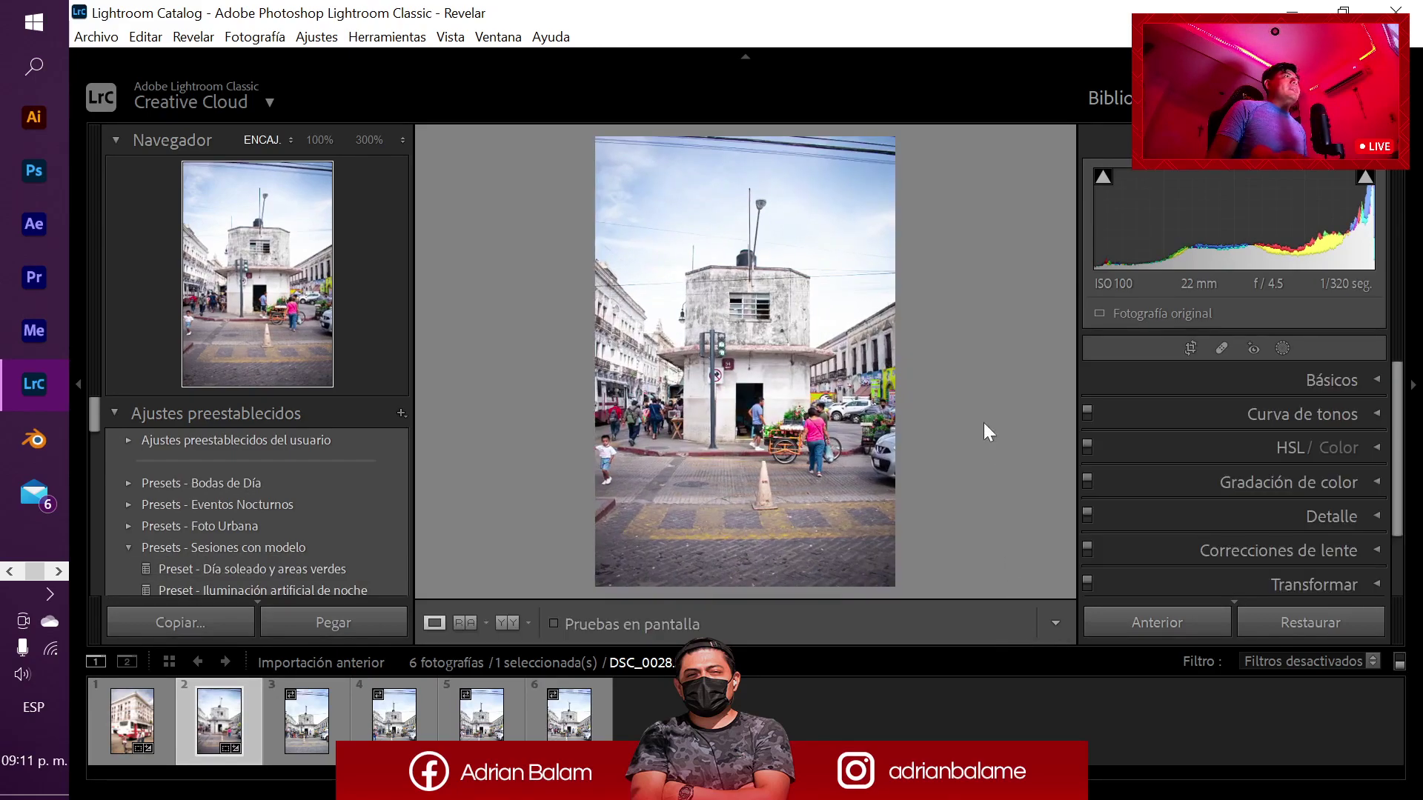
key(y)
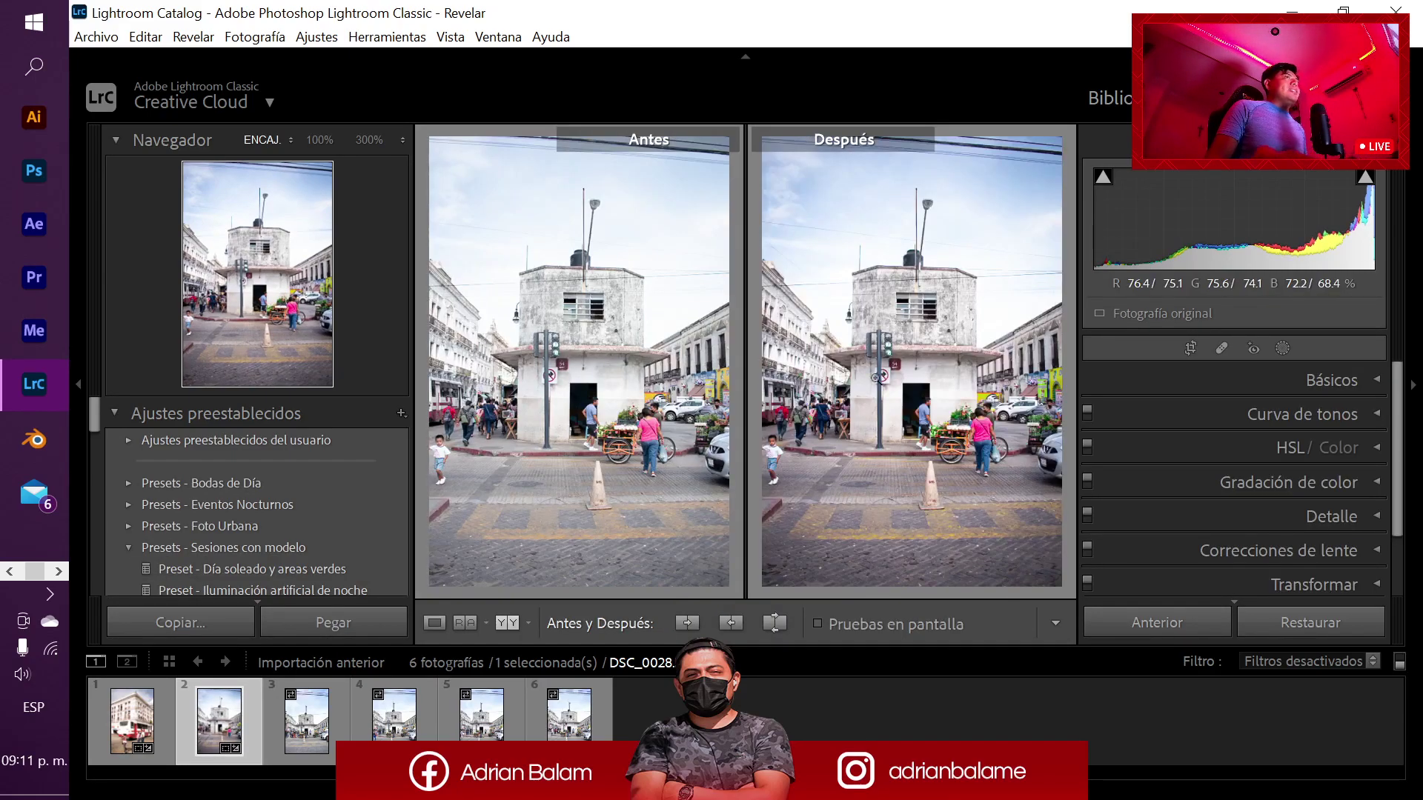
key(y)
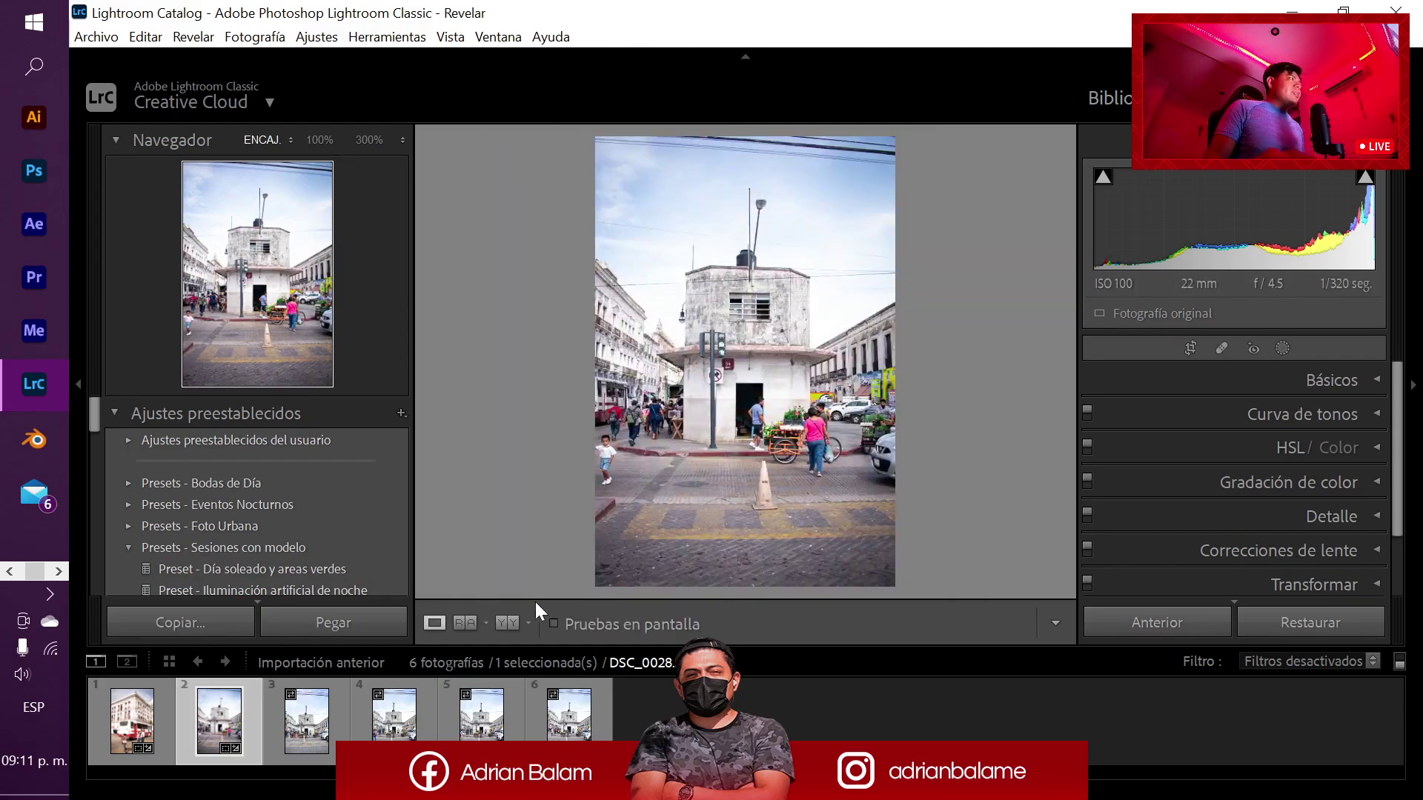
- Select the bus photo together with DSC_0028 and open the export settings for both
ctrl+click(139, 730)
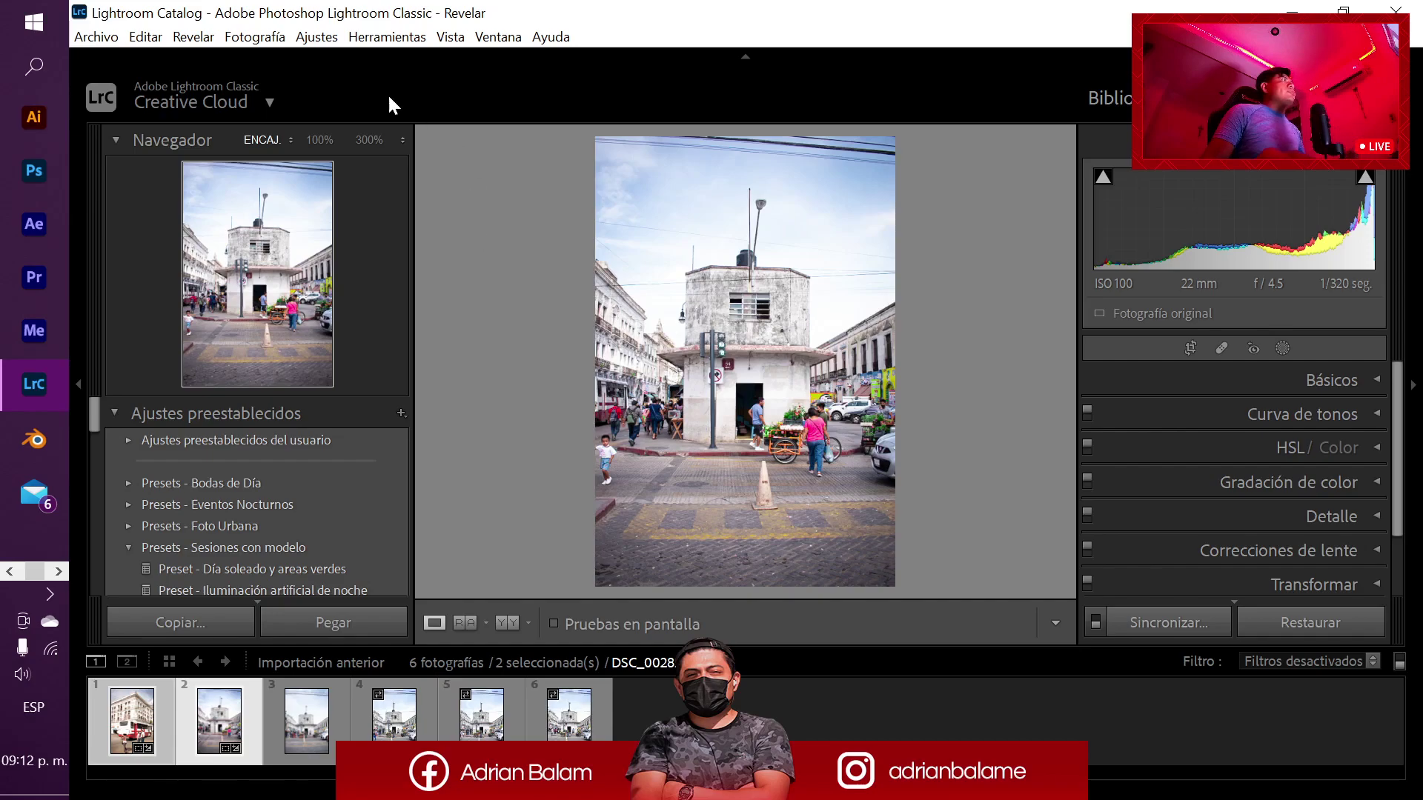
click(104, 38)
click(135, 311)
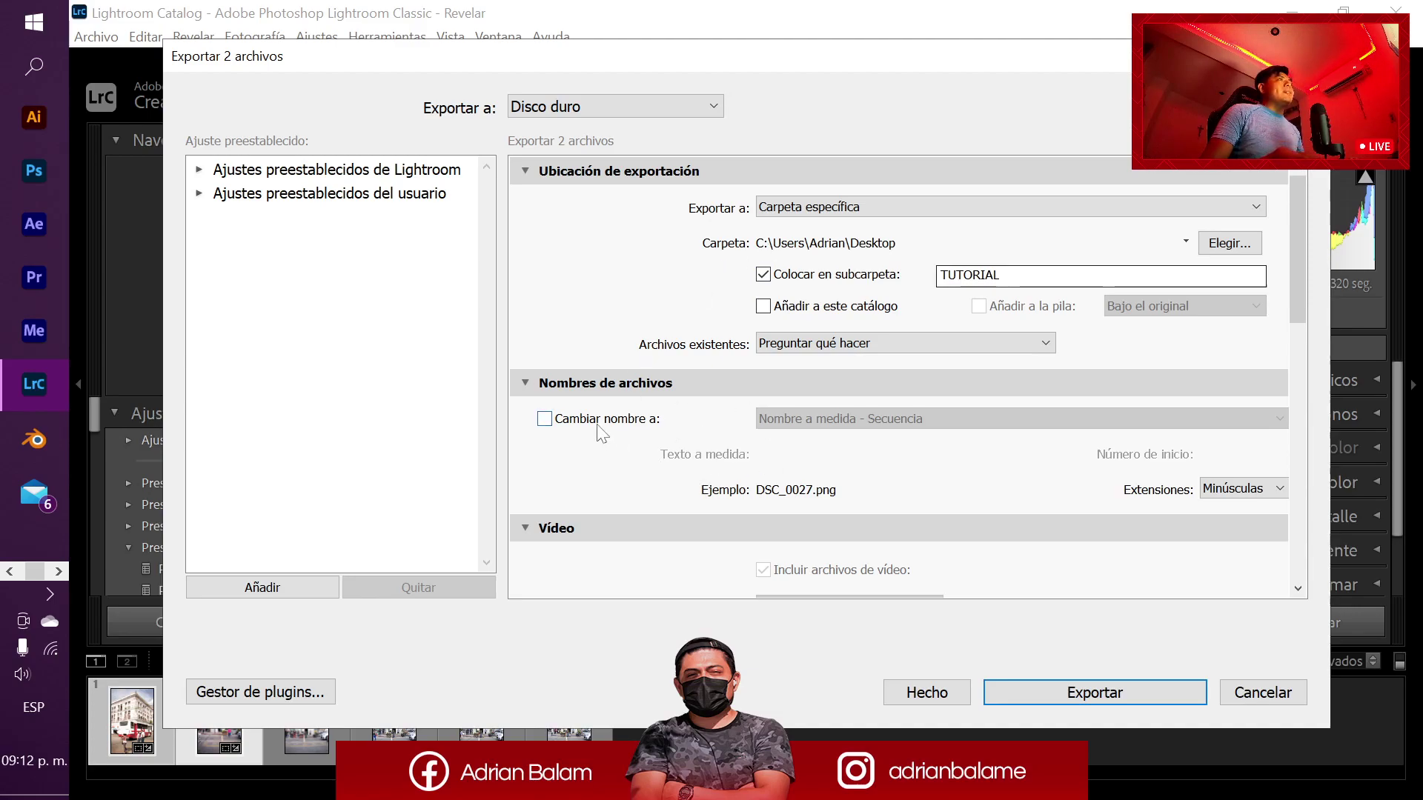
click(546, 420)
click(546, 420)
click(546, 420)
click(546, 420)
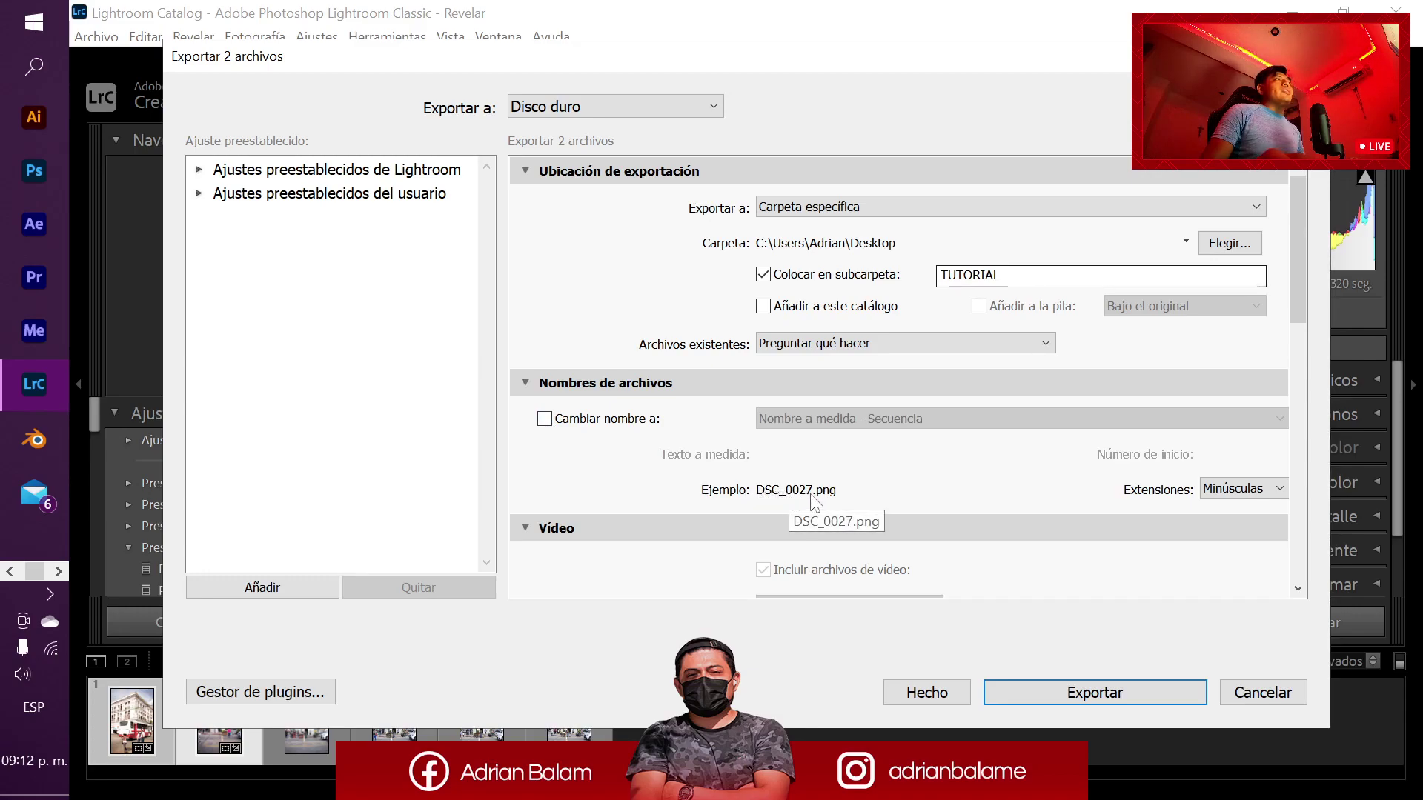
- Review the export settings and export both photos as sRGB PNG files at 300 pixels per inch into the desktop's TUTORIAL subfolder
scroll(602, 508, down, 5)
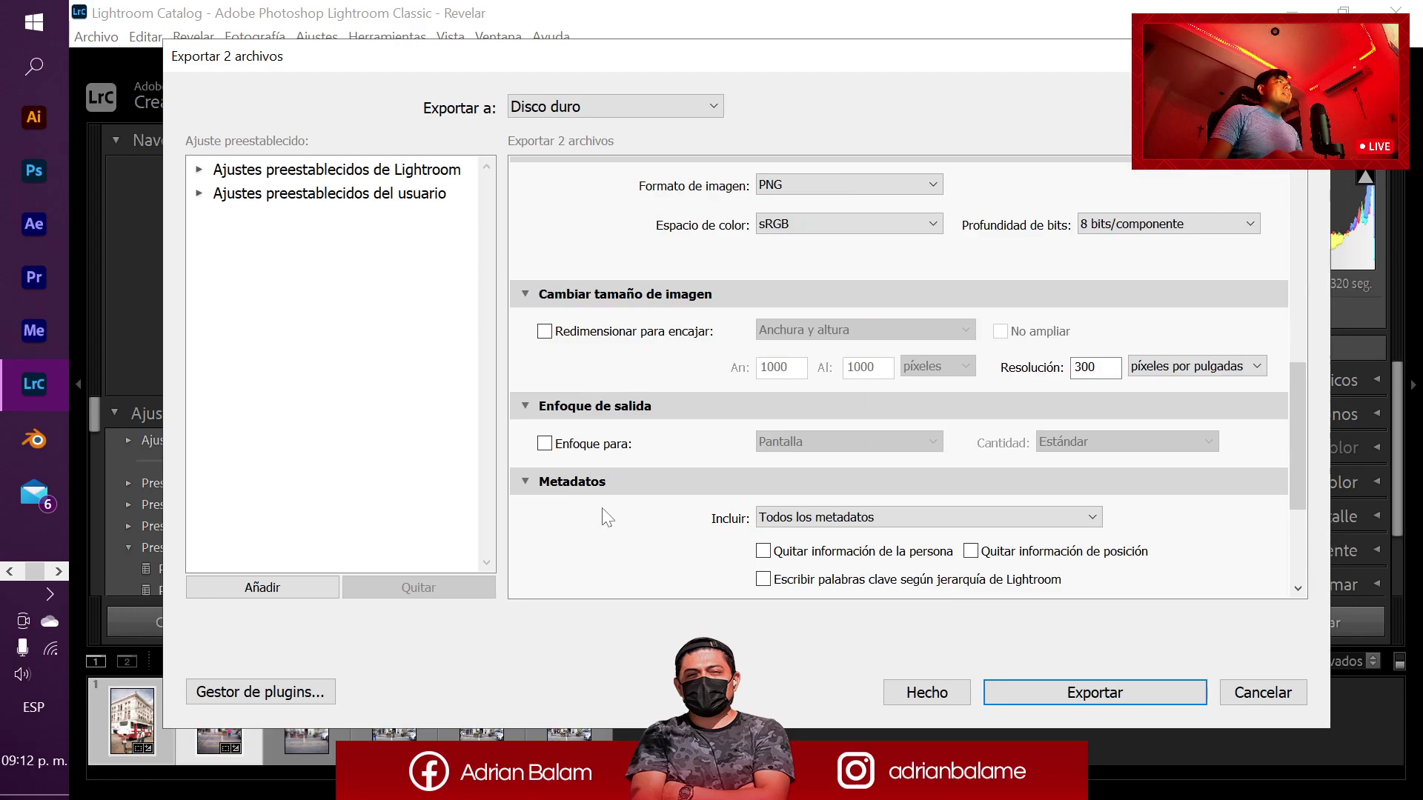
scroll(604, 511, down, 3)
drag(1286, 457, 1295, 355)
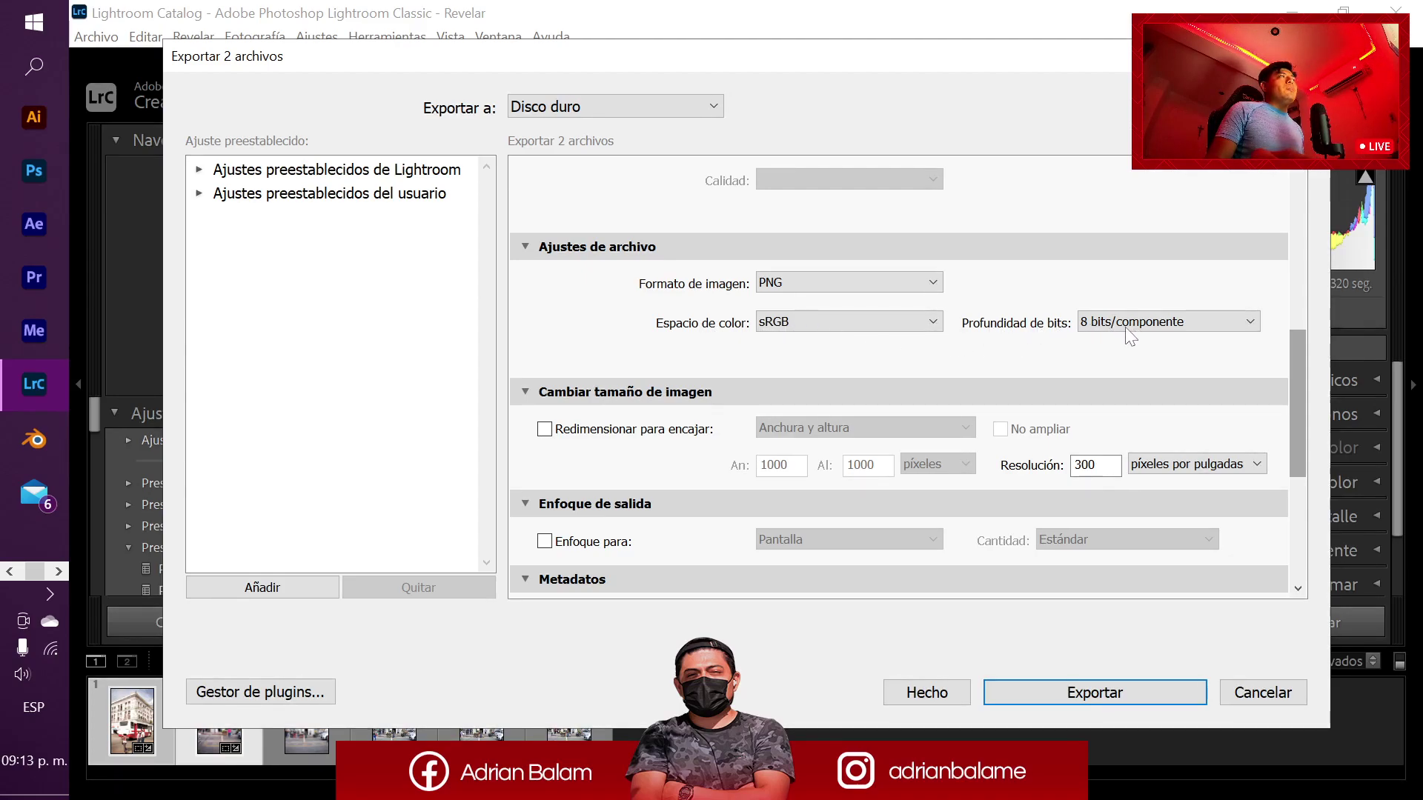
click(1073, 470)
key(ctrl+a)
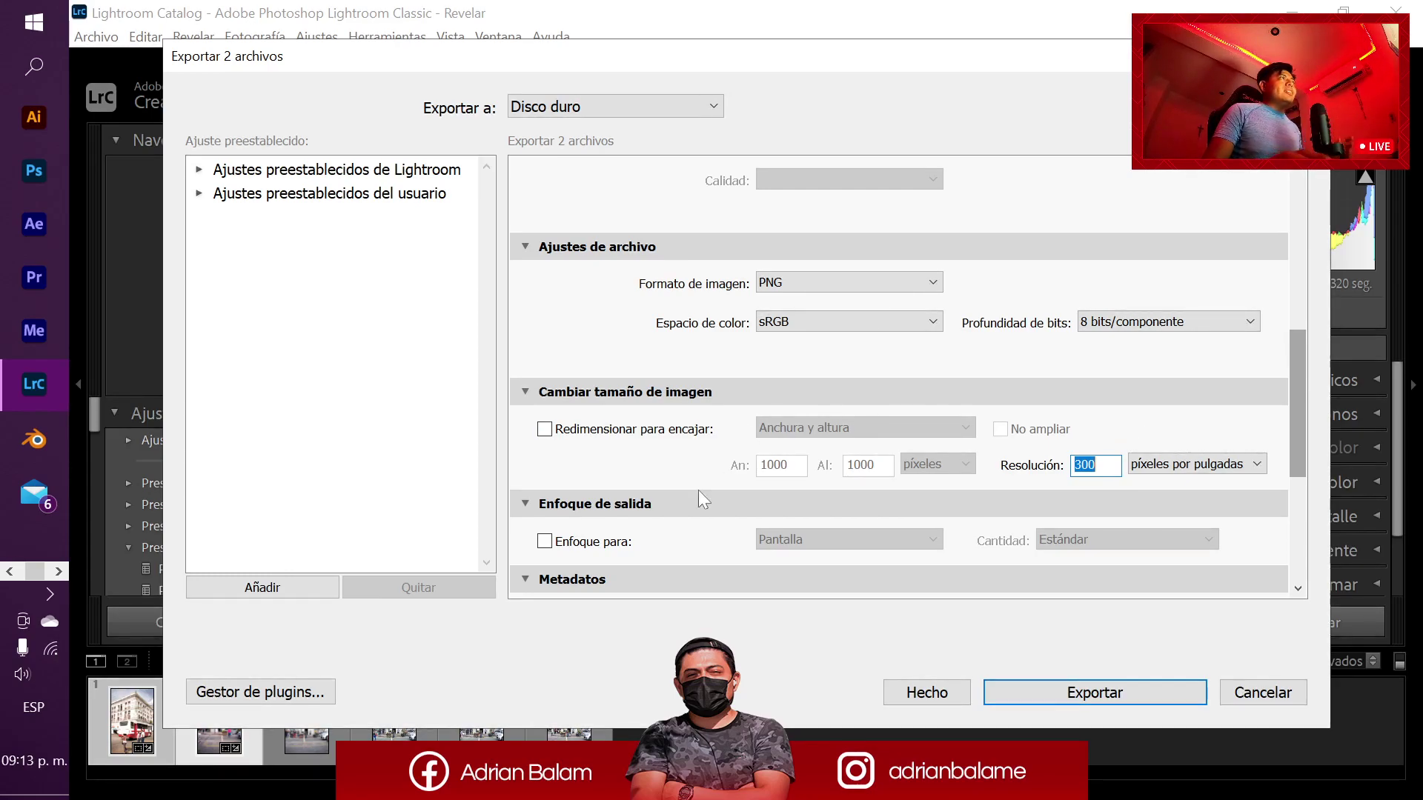
scroll(591, 393, up, 5)
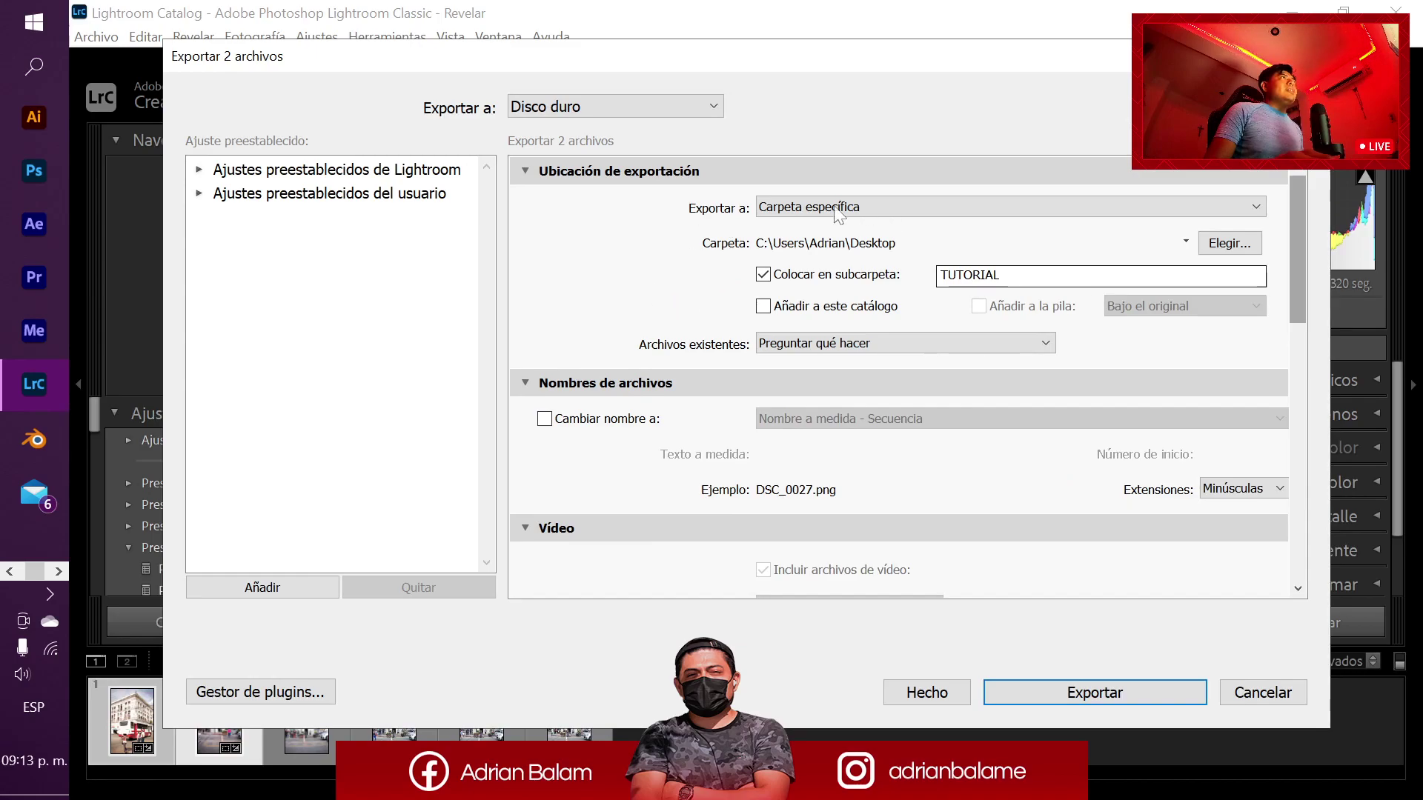
click(1029, 695)
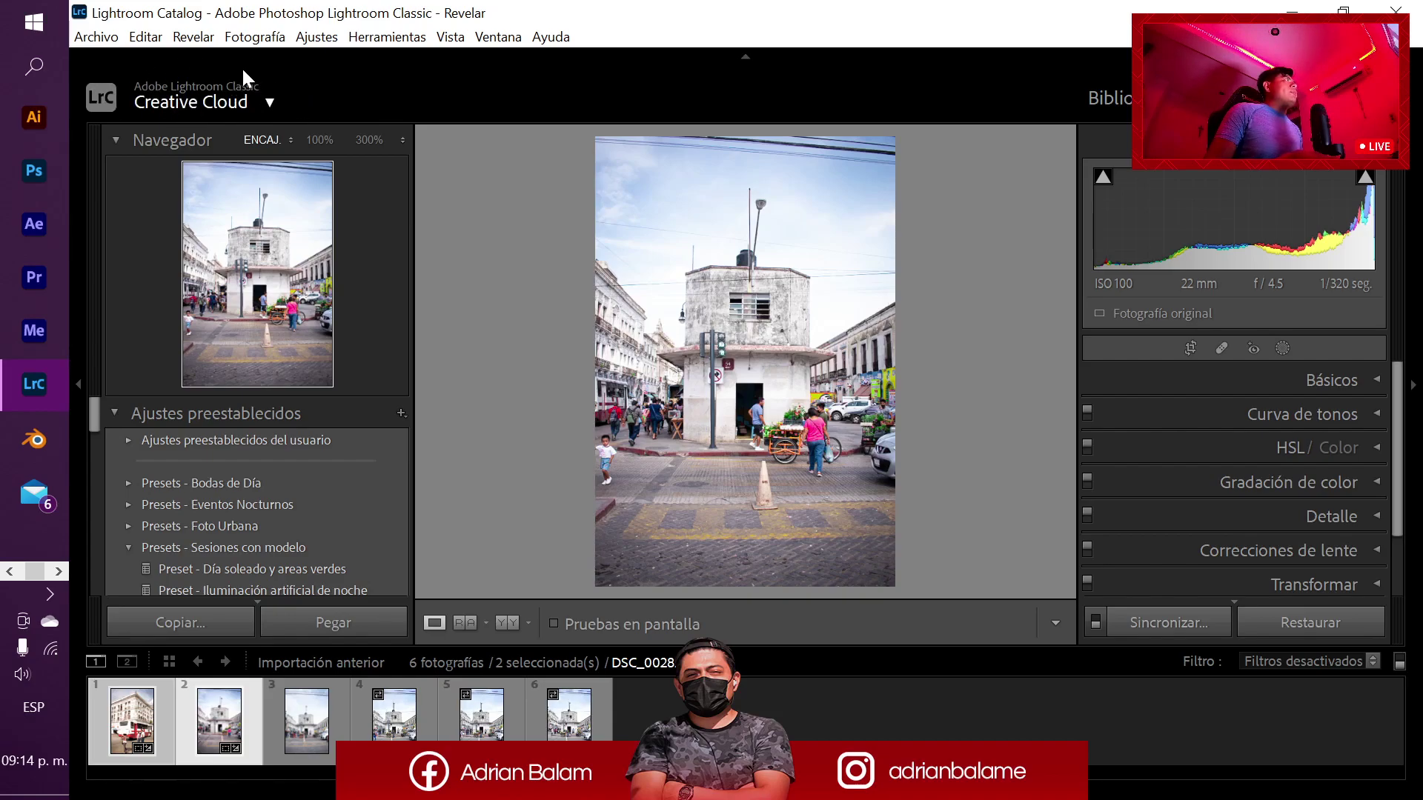
- Switch to File Explorer and open the TUTORIAL folder on the desktop
click(9, 571)
click(33, 225)
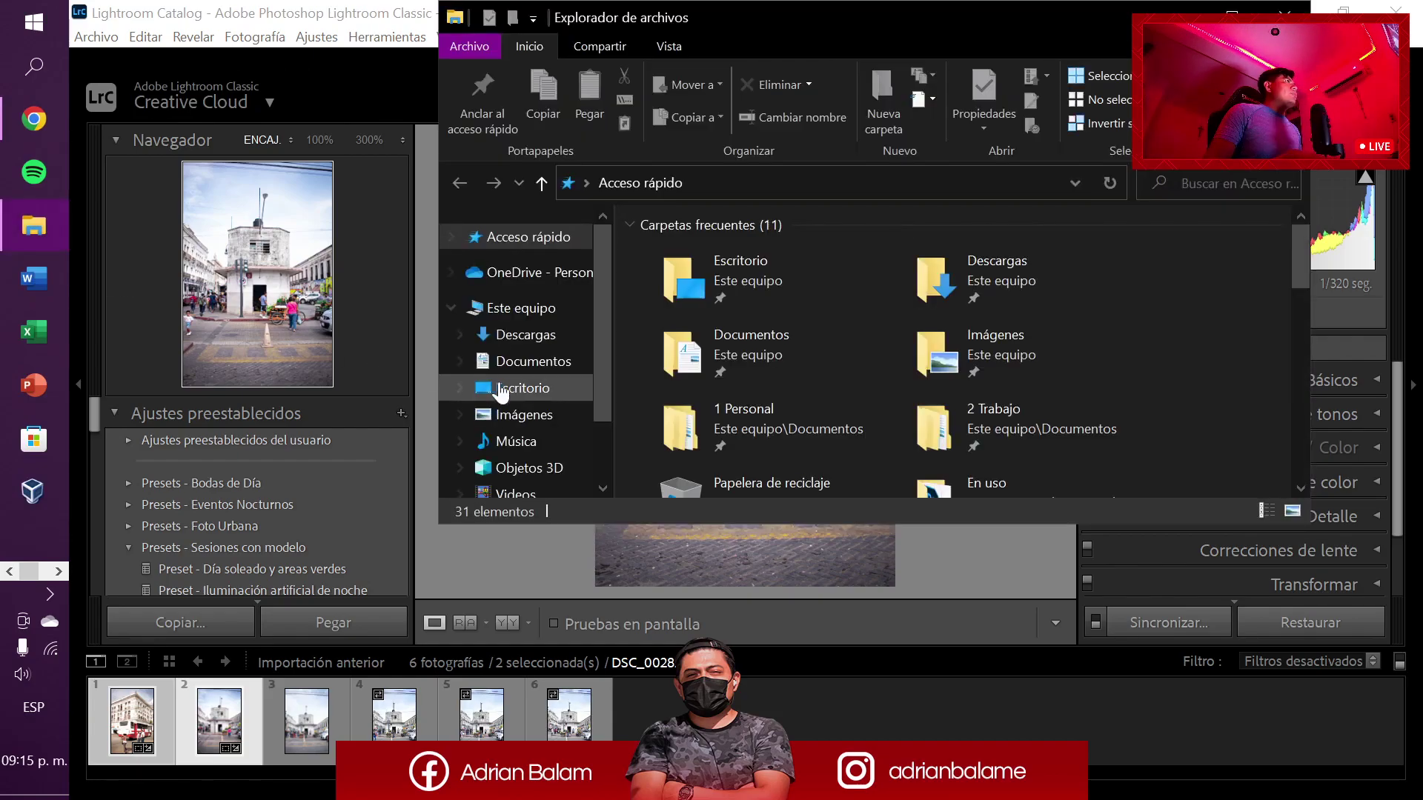
click(549, 389)
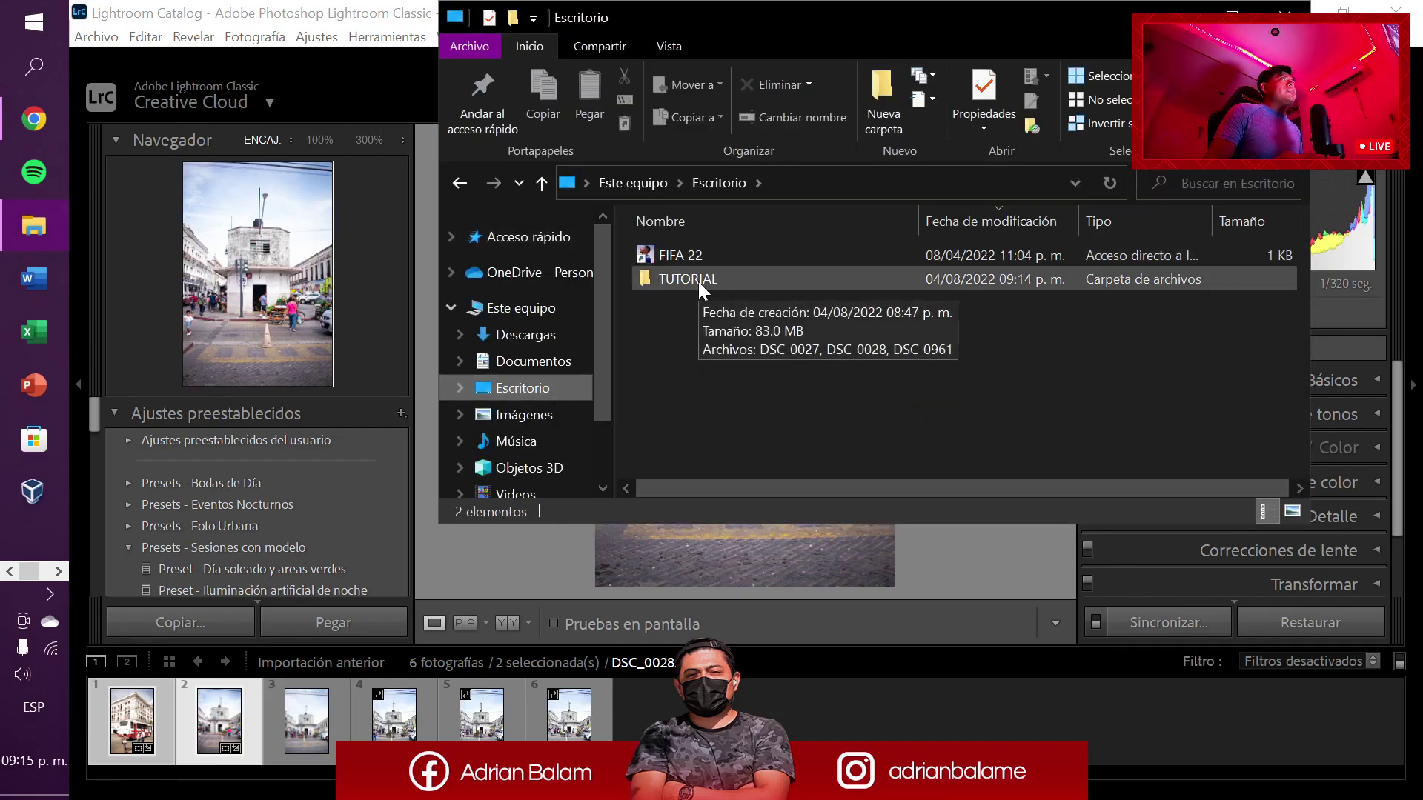
double_click(698, 282)
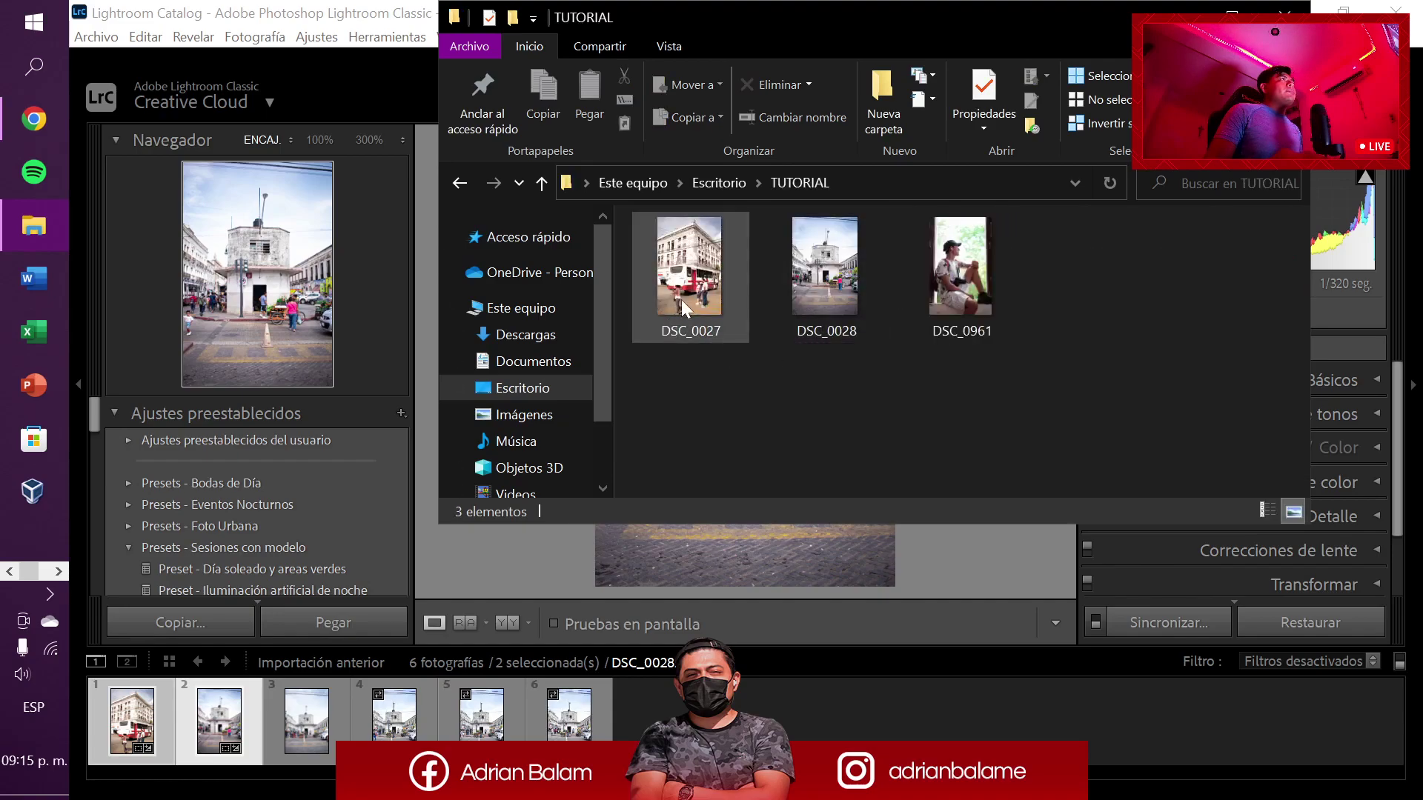
- Open the exported DSC_0027 image, flip between it and DSC_0028 to check both, and close the viewer and the folder window
click(688, 296)
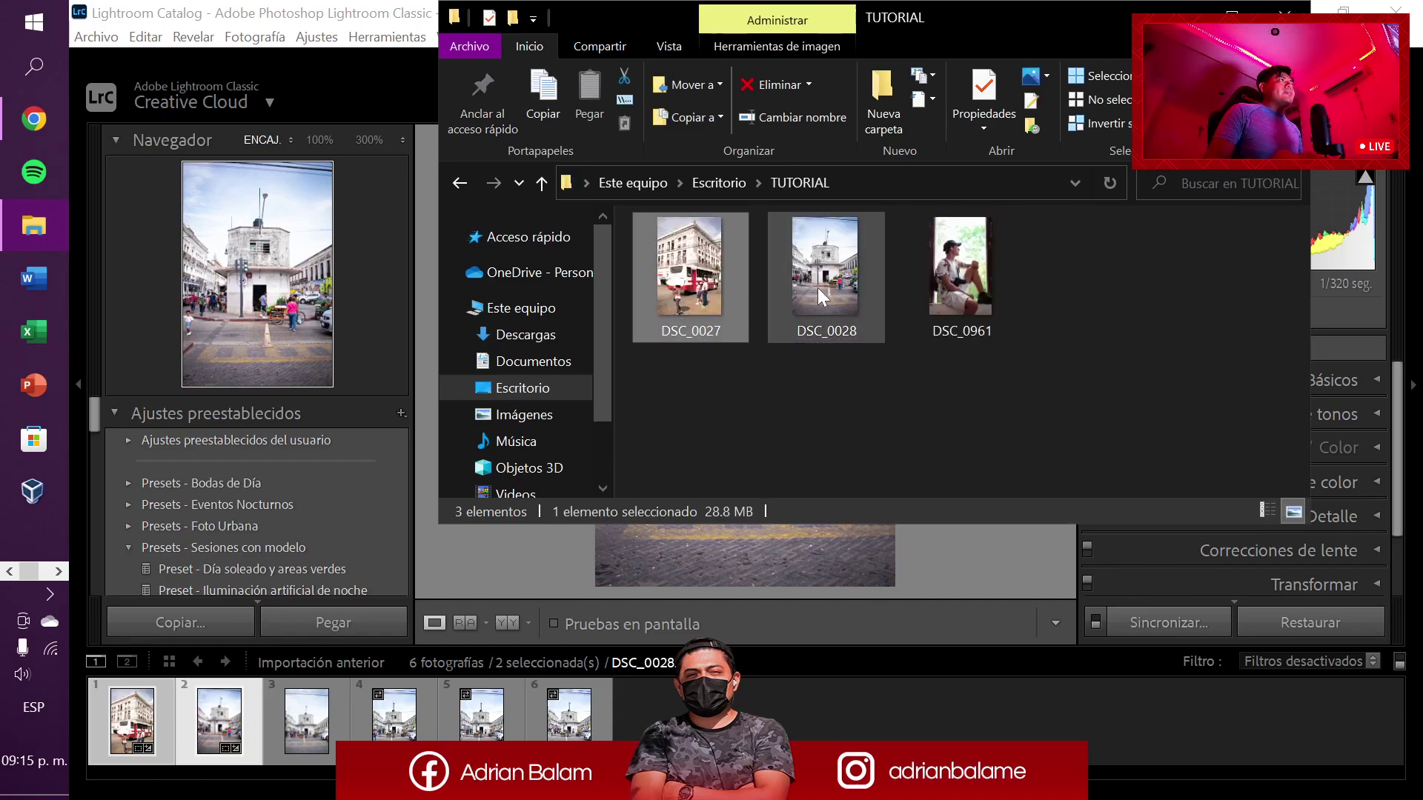
double_click(713, 291)
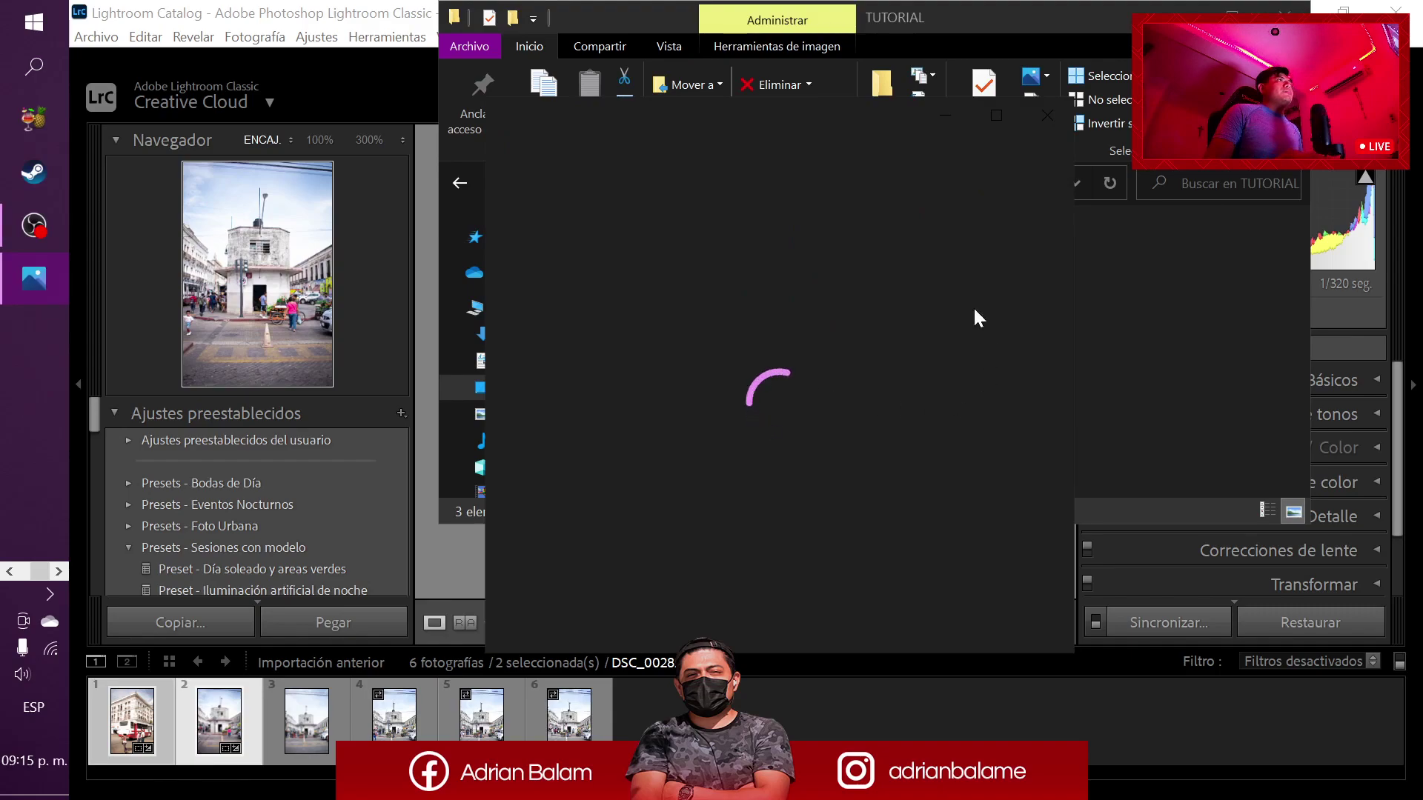
click(1045, 404)
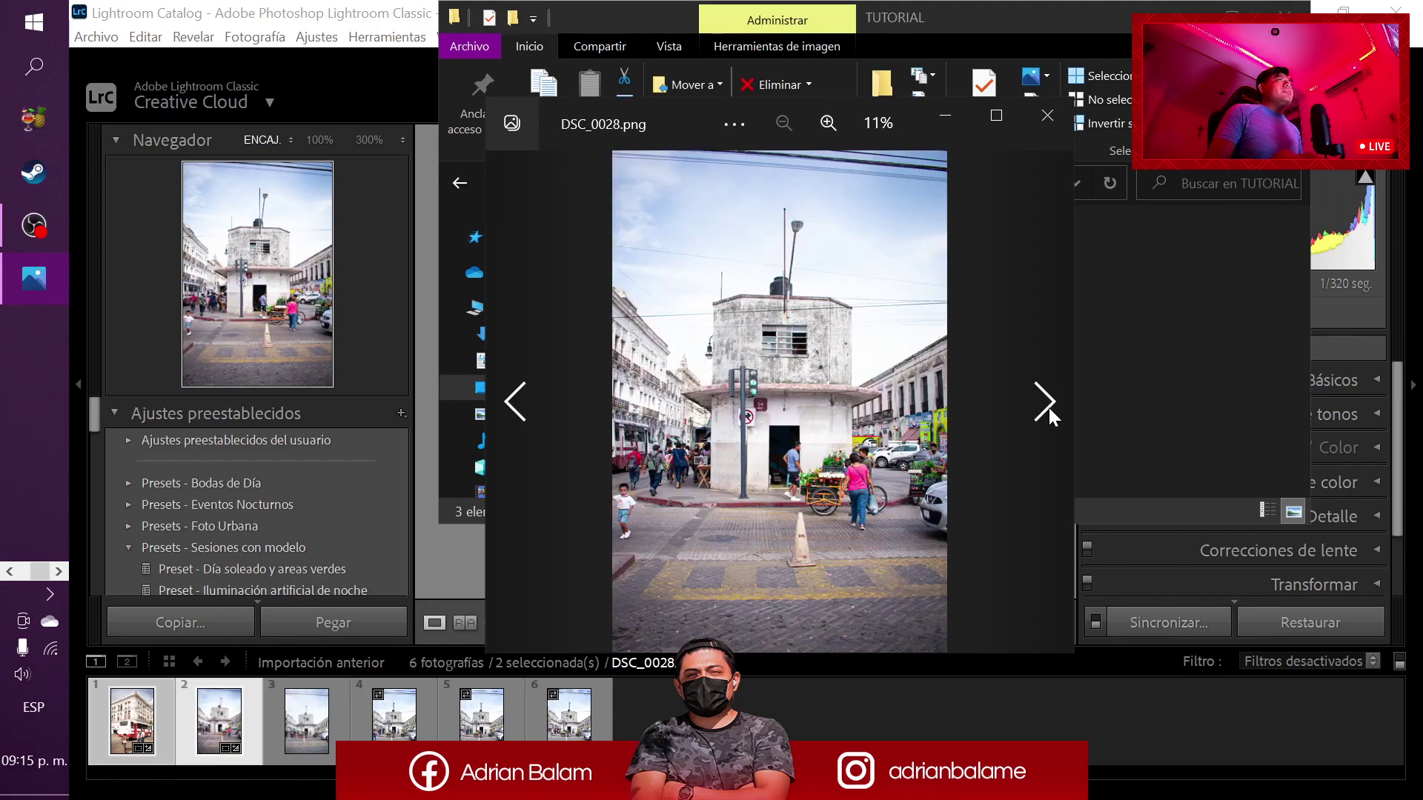
click(535, 407)
click(1052, 410)
click(532, 411)
click(1036, 409)
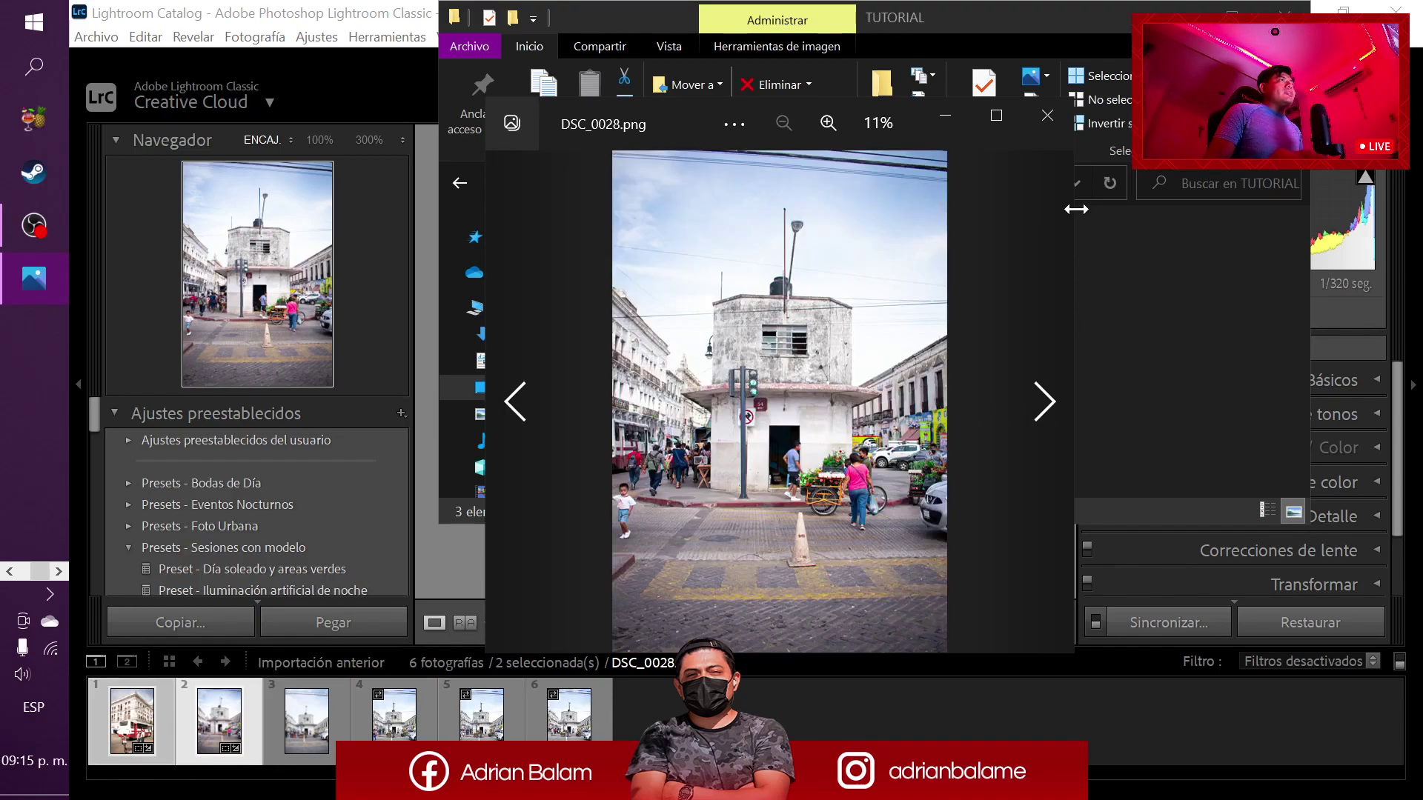
click(1067, 115)
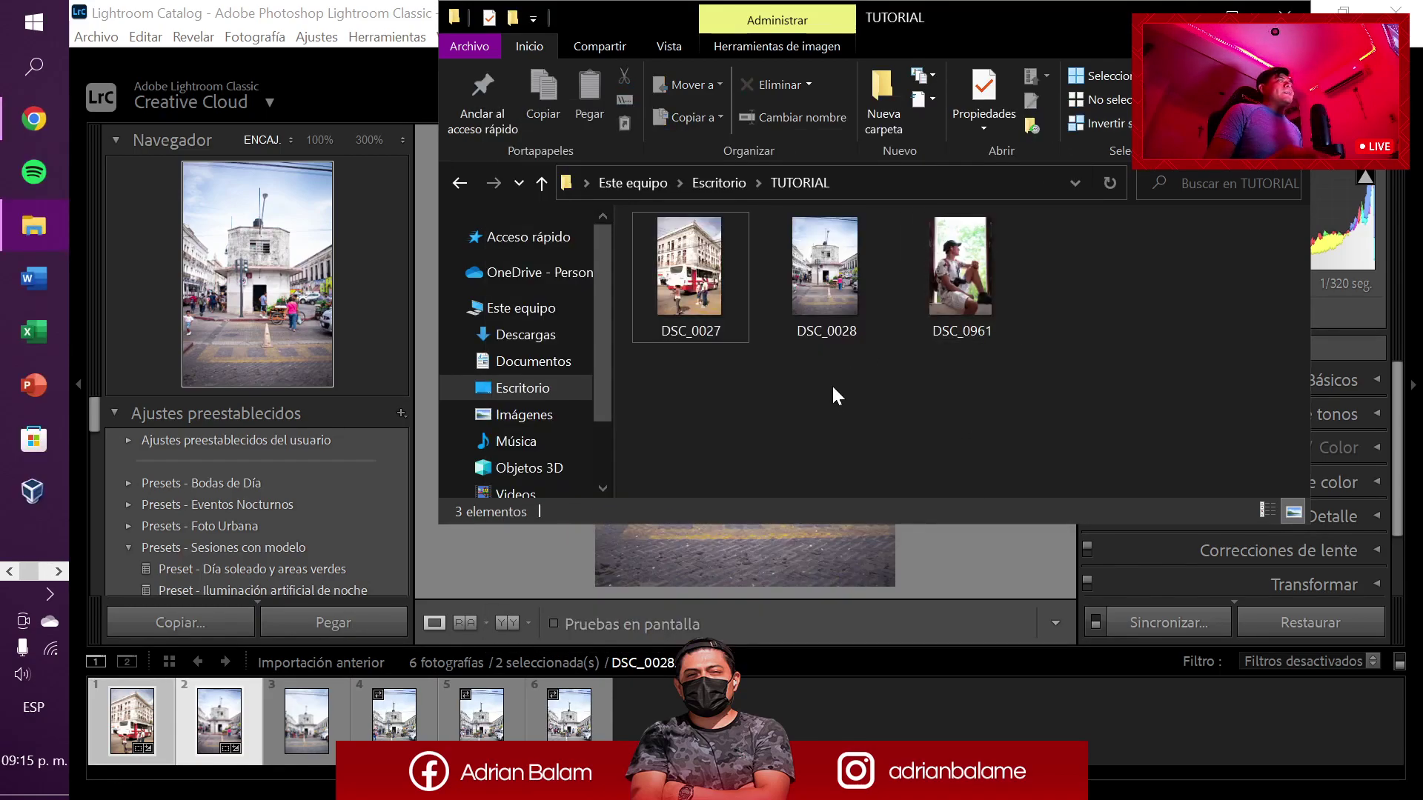
click(1284, 11)
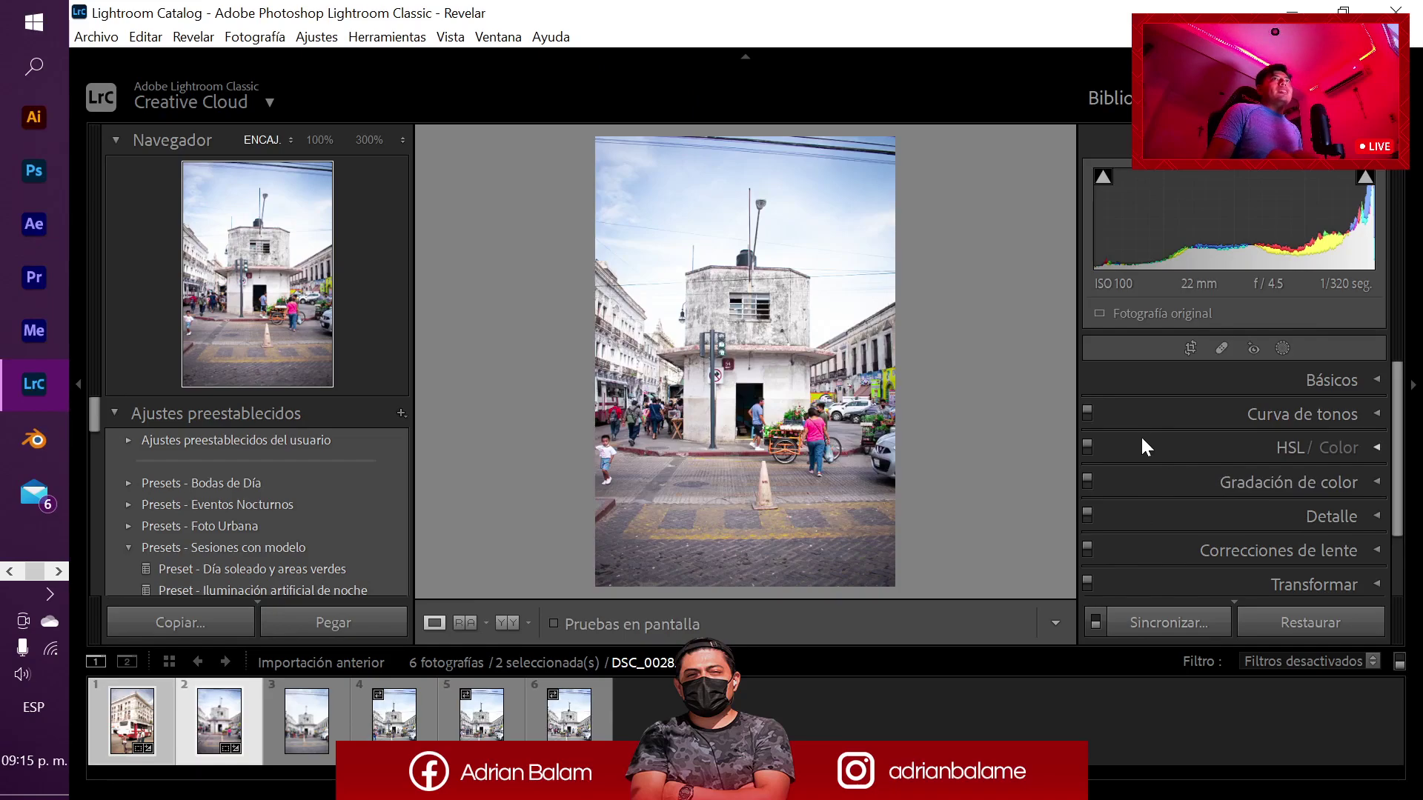
- Back in Lightroom Classic, expand the basic adjustments of DSC_0028 and examine its tone settings
click(1356, 380)
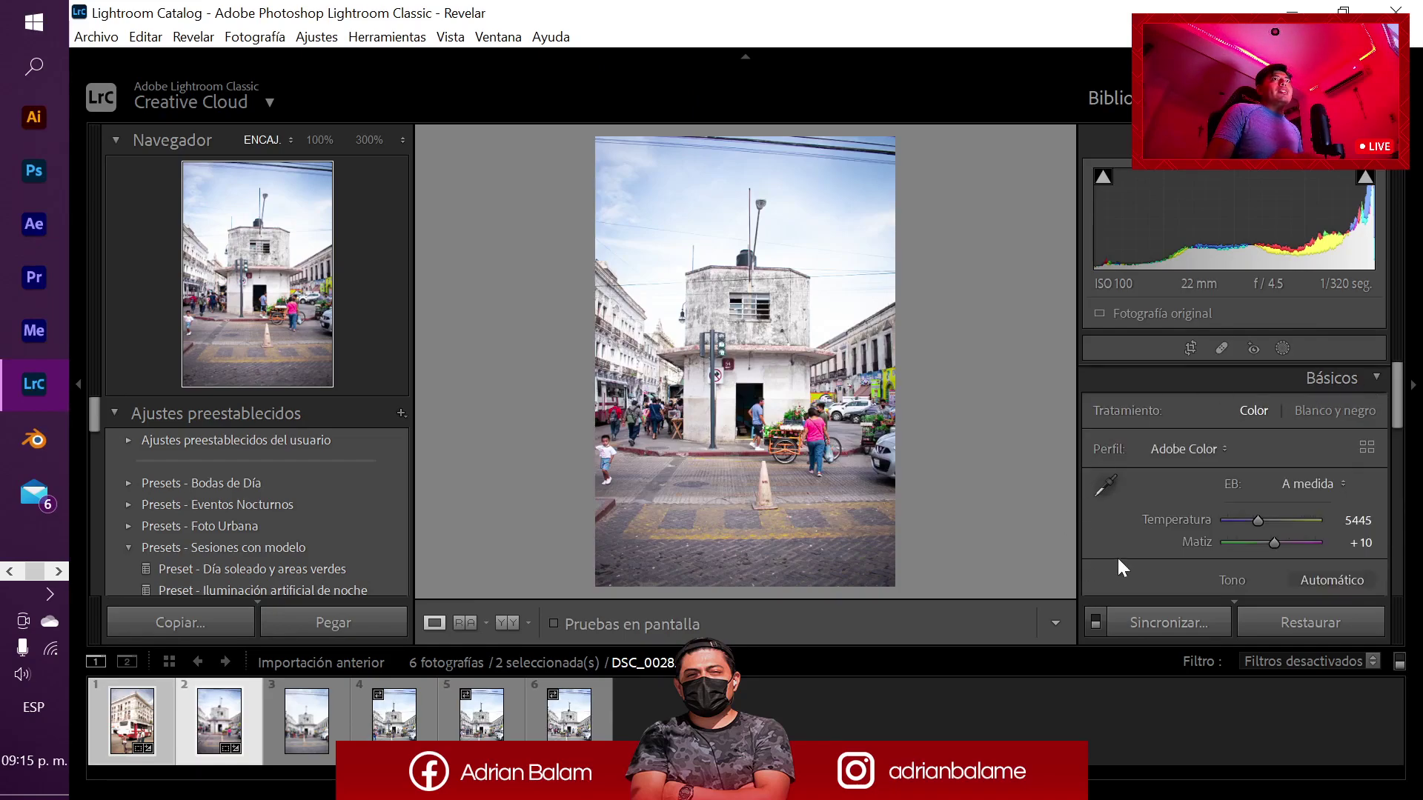
scroll(1119, 552, down, 2)
key(Left)
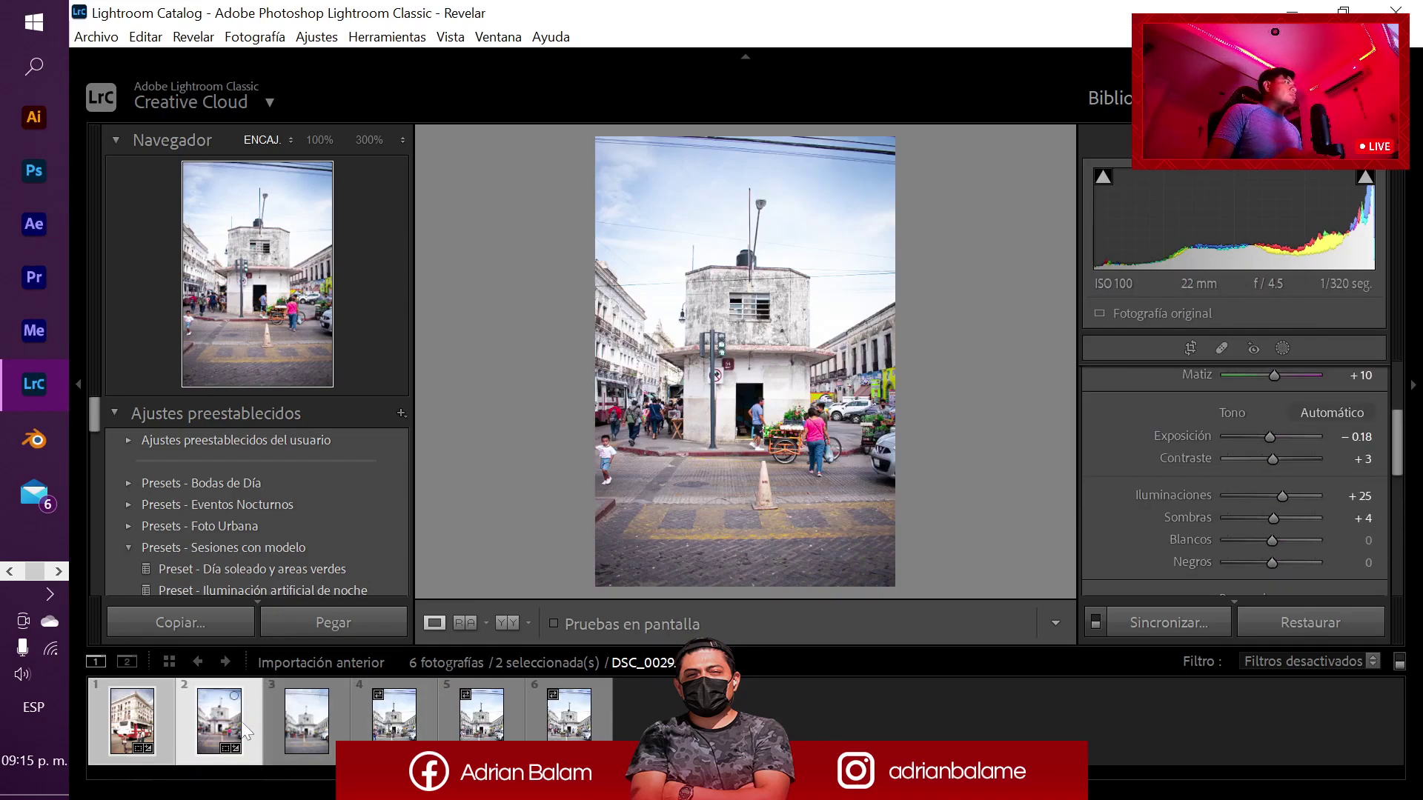